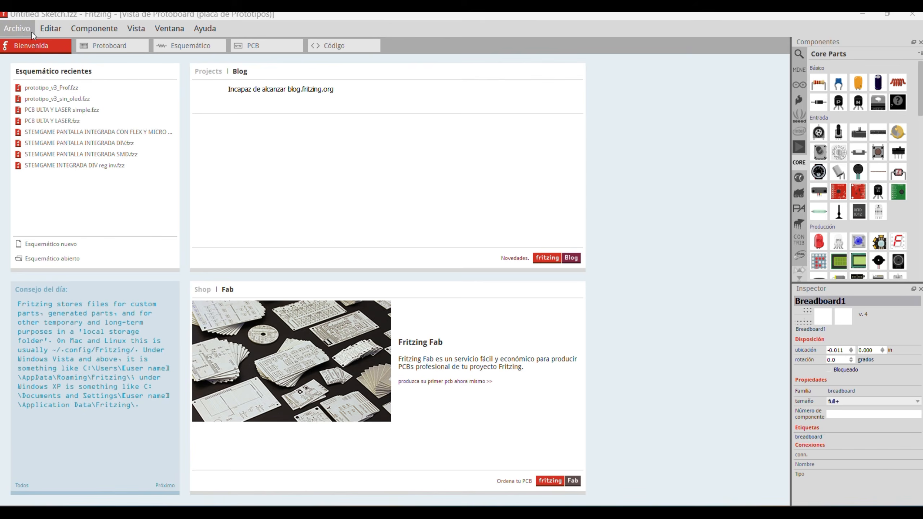
In the PCB view, place an Arduino Nano (3.0) on the board and move its label inside the component outline.
{"action": "left_click", "coordinate": [21, 28]}
{"action": "left_click", "coordinate": [20, 29]}
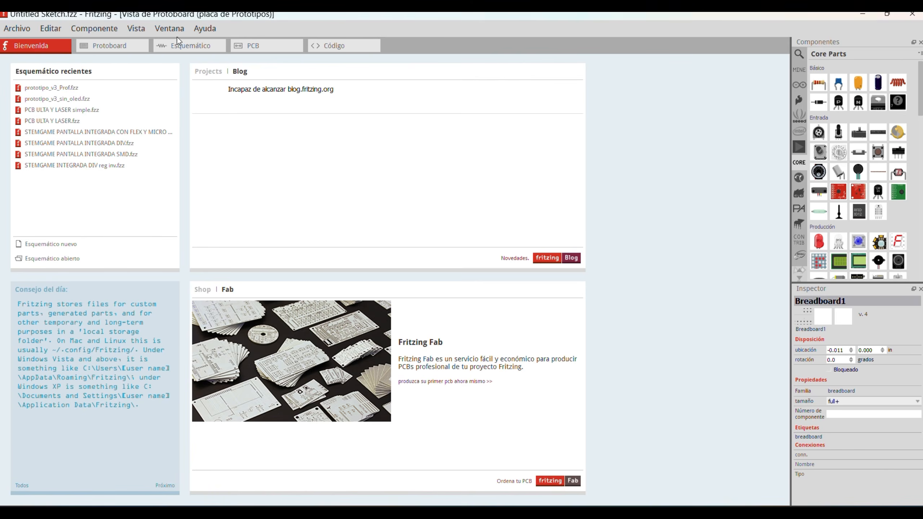
{"action": "left_click", "coordinate": [266, 47]}
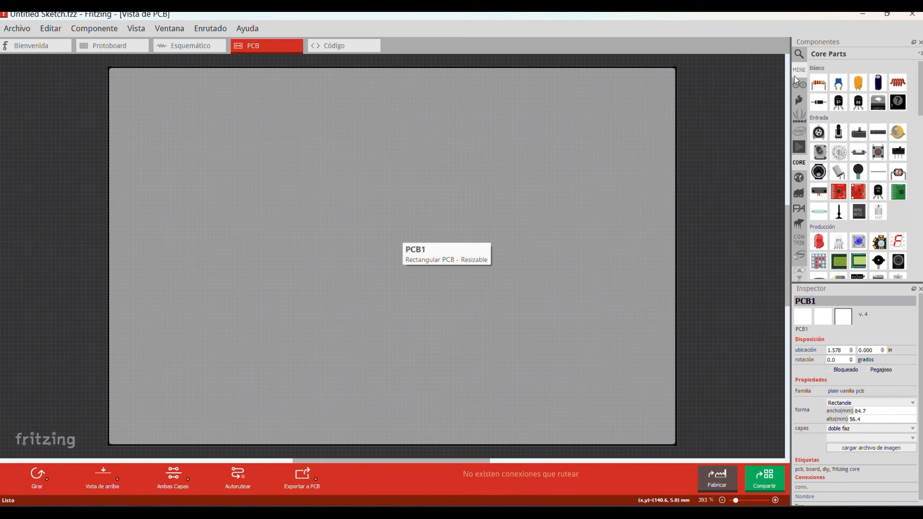
{"action": "left_click", "coordinate": [799, 85]}
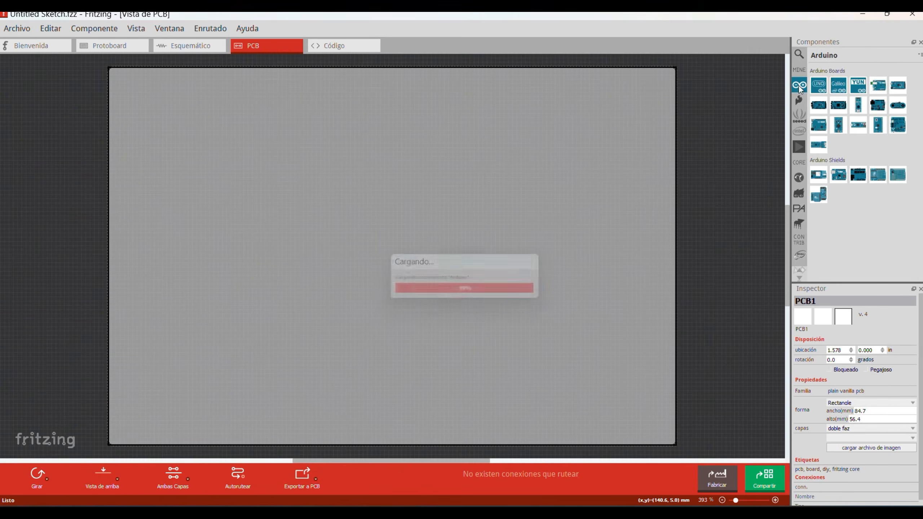
{"action": "mouse_move", "coordinate": [897, 87]}
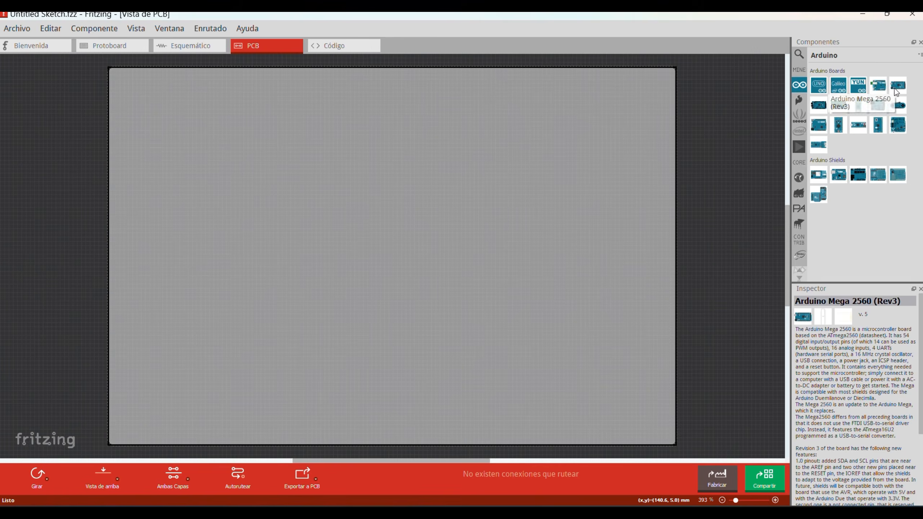
{"action": "mouse_move", "coordinate": [842, 106]}
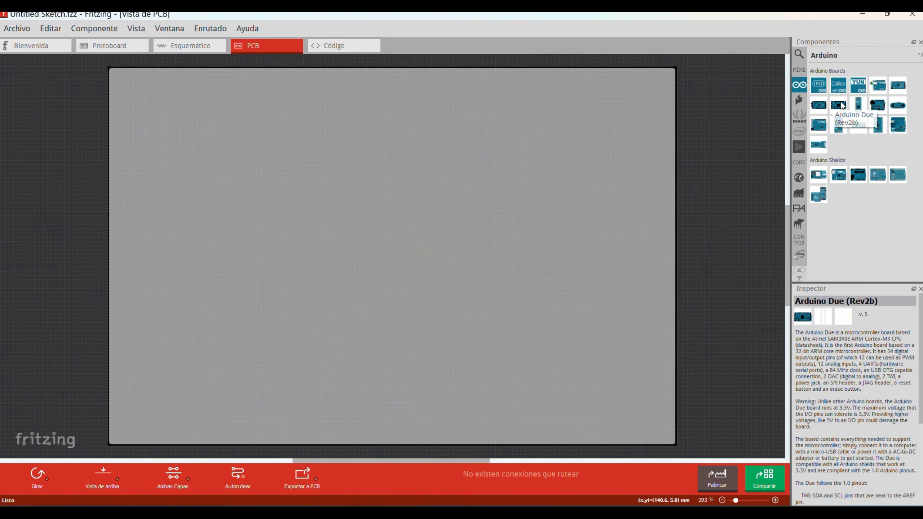
{"action": "left_click_drag", "start_coordinate": [859, 105], "coordinate": [411, 140]}
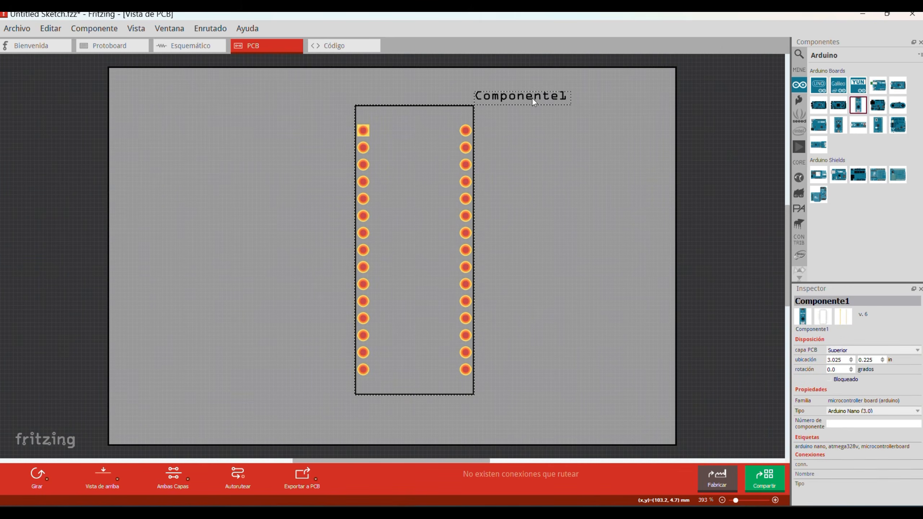
{"action": "left_click_drag", "start_coordinate": [532, 98], "coordinate": [429, 117]}
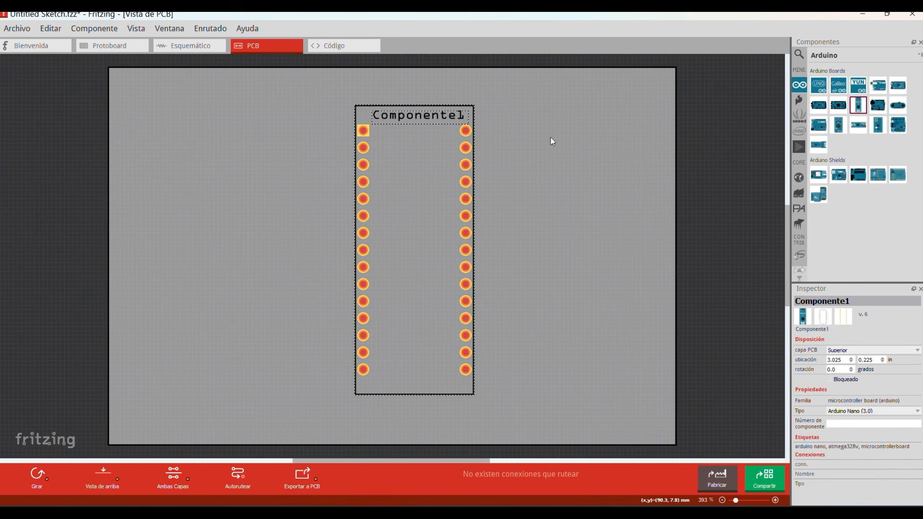
Search the parts library for RESIST and place a 220 Ω resistor on the board, left of the Arduino Nano.
{"action": "left_click", "coordinate": [798, 56]}
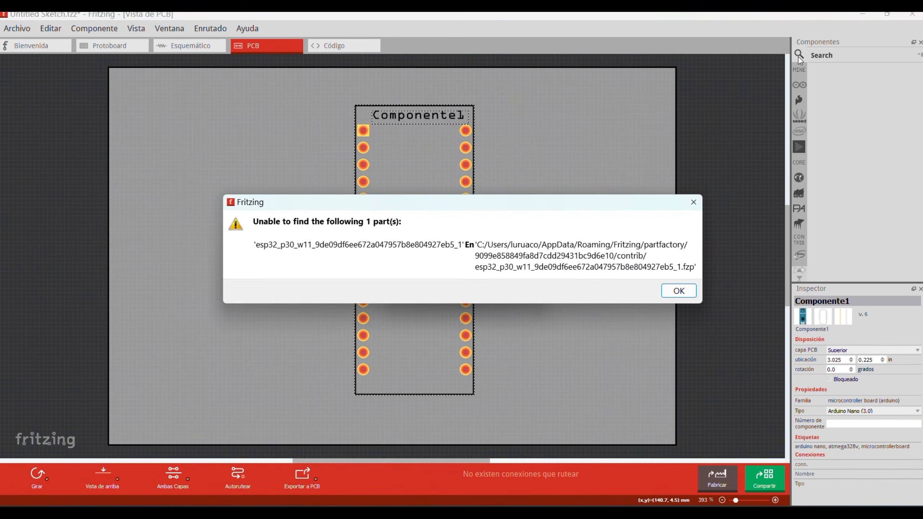
{"action": "left_click", "coordinate": [678, 291]}
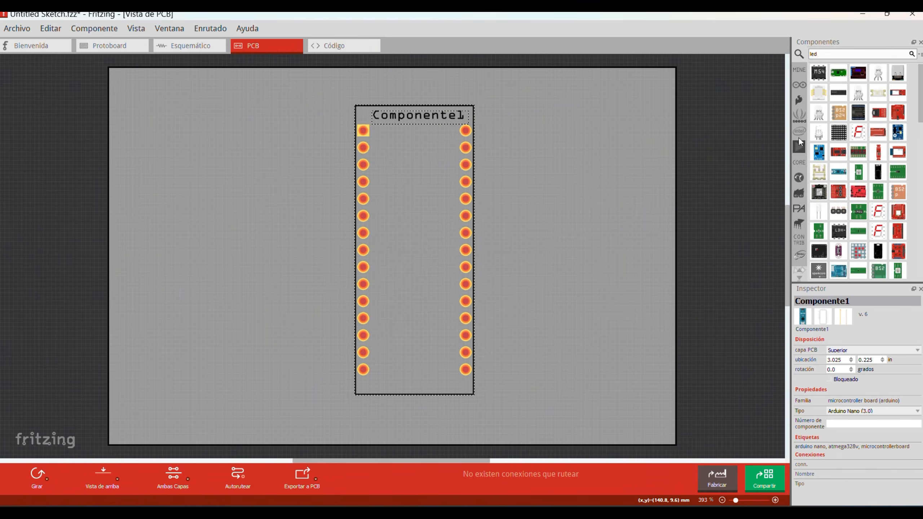
{"action": "key", "text": "BackSpace"}
{"action": "key", "text": "BackSpace"}
{"action": "type", "text": "RESIST"}
{"action": "key", "text": "Return"}
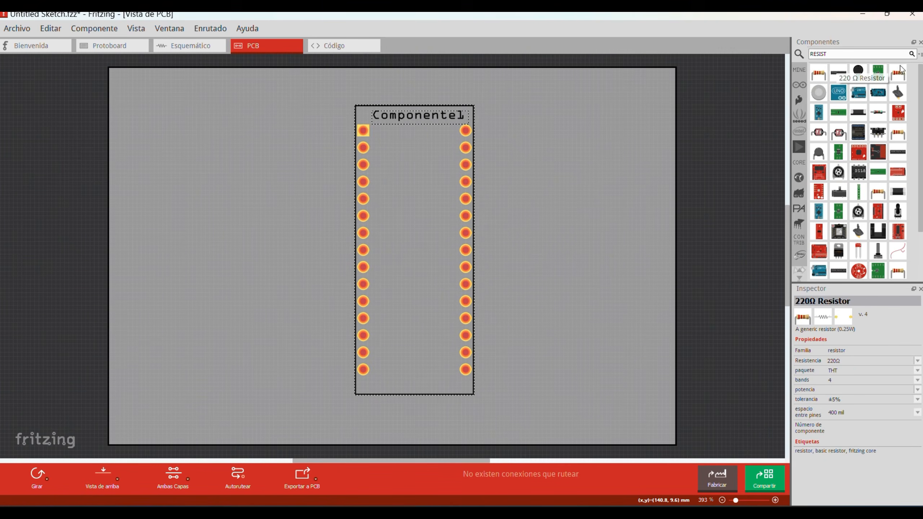
{"action": "left_click_drag", "start_coordinate": [899, 72], "coordinate": [265, 185]}
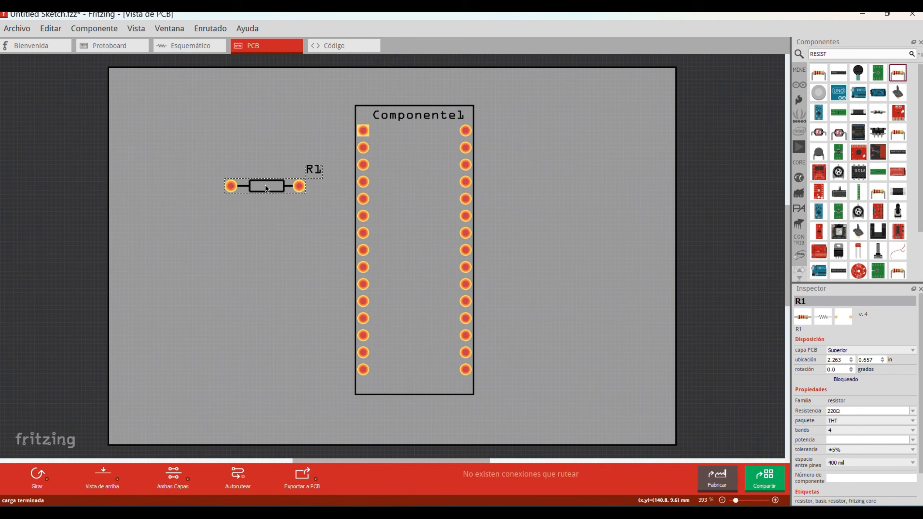
Change the resistor's label text to 220 and center it just above the resistor body.
{"action": "right_click", "coordinate": [314, 169]}
{"action": "left_click", "coordinate": [293, 166]}
{"action": "left_click", "coordinate": [311, 169]}
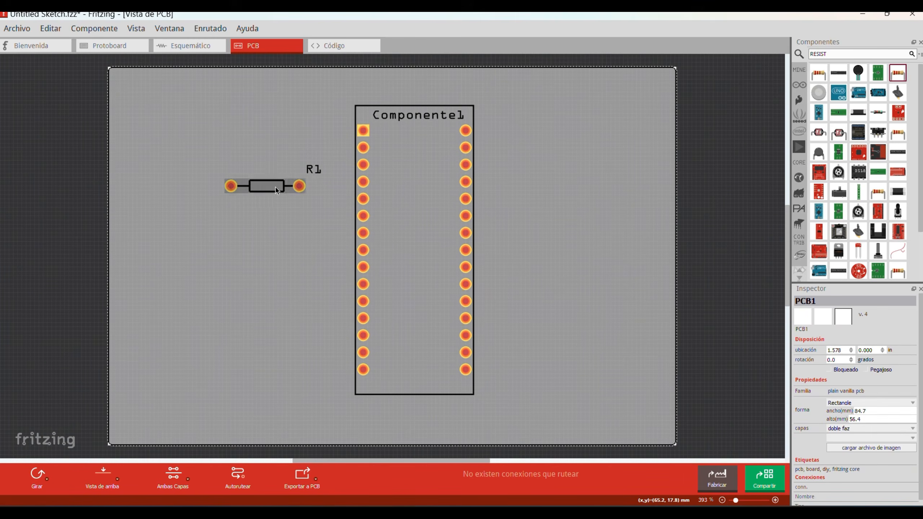
{"action": "double_click", "coordinate": [315, 170]}
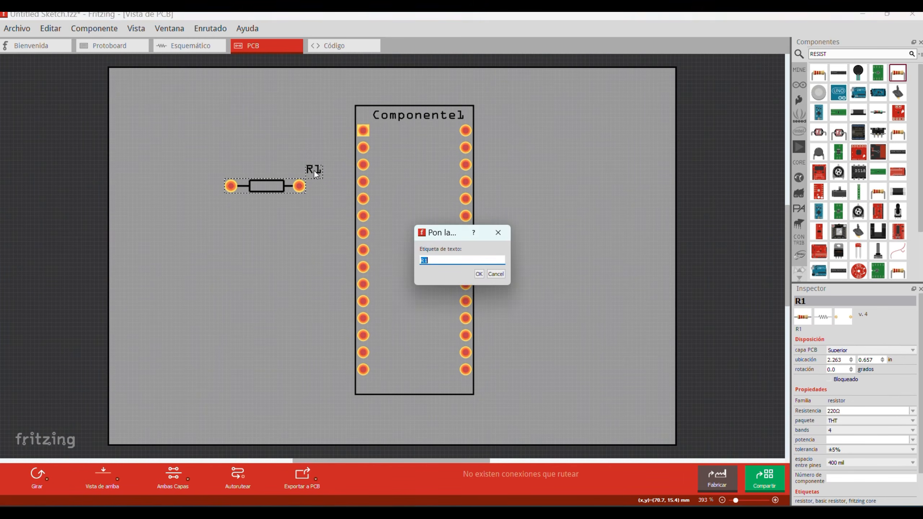
{"action": "type", "text": "220"}
{"action": "left_click", "coordinate": [479, 273]}
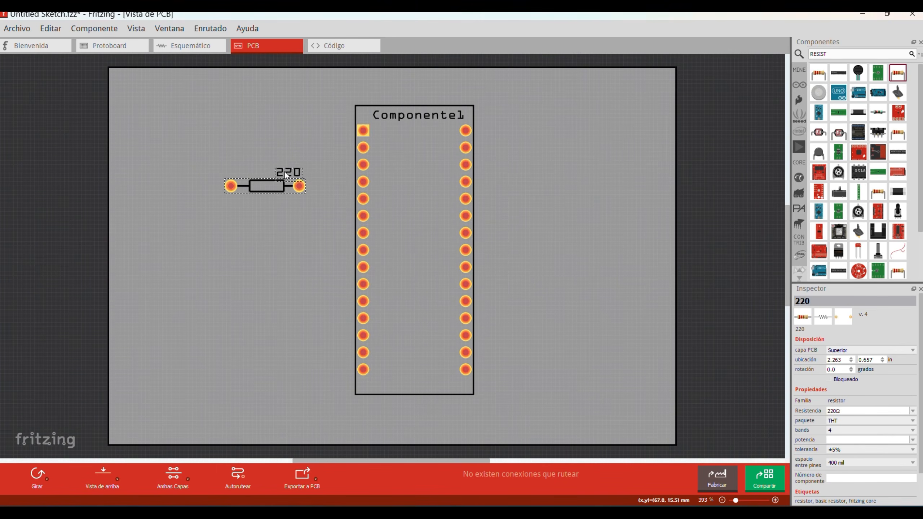
{"action": "left_click_drag", "start_coordinate": [267, 187], "coordinate": [268, 176]}
{"action": "left_click", "coordinate": [269, 243]}
Nudge the resistor level with the Nano's top-left pin and slightly toward it, to location 2.312, 0.332 in.
{"action": "left_click_drag", "start_coordinate": [279, 198], "coordinate": [280, 193]}
{"action": "key", "text": "Up"}
{"action": "key", "text": "Up"}
{"action": "key", "text": "Up"}
{"action": "key", "text": "Up"}
{"action": "key", "text": "Up"}
{"action": "key", "text": "Up"}
{"action": "key", "text": "Up"}
{"action": "key", "text": "Up"}
{"action": "key", "text": "Up"}
{"action": "key", "text": "Up"}
{"action": "key", "text": "Up"}
{"action": "key", "text": "Up"}
{"action": "key", "text": "Up"}
{"action": "key", "text": "Up"}
{"action": "key", "text": "Up"}
{"action": "key", "text": "Up"}
{"action": "key", "text": "Up"}
{"action": "key", "text": "Up"}
{"action": "key", "text": "Up"}
{"action": "key", "text": "Up"}
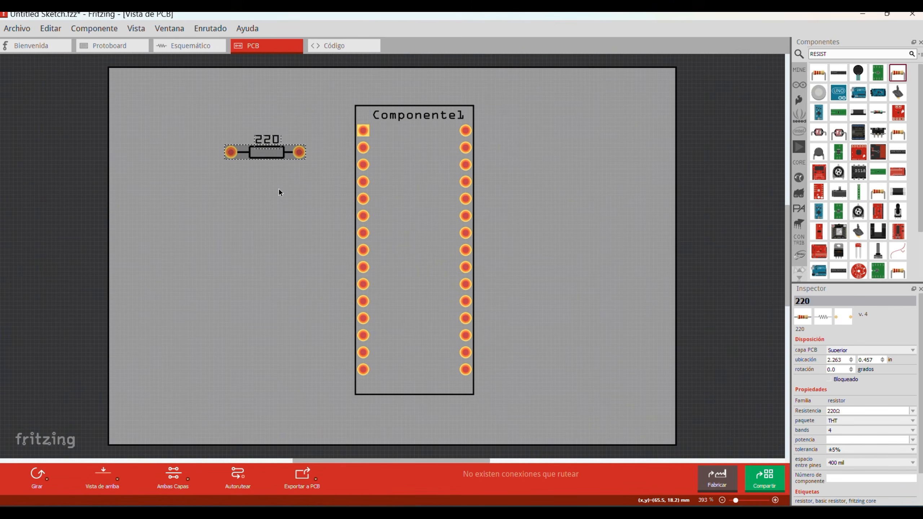
{"action": "key", "text": "Up"}
{"action": "key", "text": "Up"}
{"action": "key", "text": "Up"}
{"action": "key", "text": "Up"}
{"action": "key", "text": "Up"}
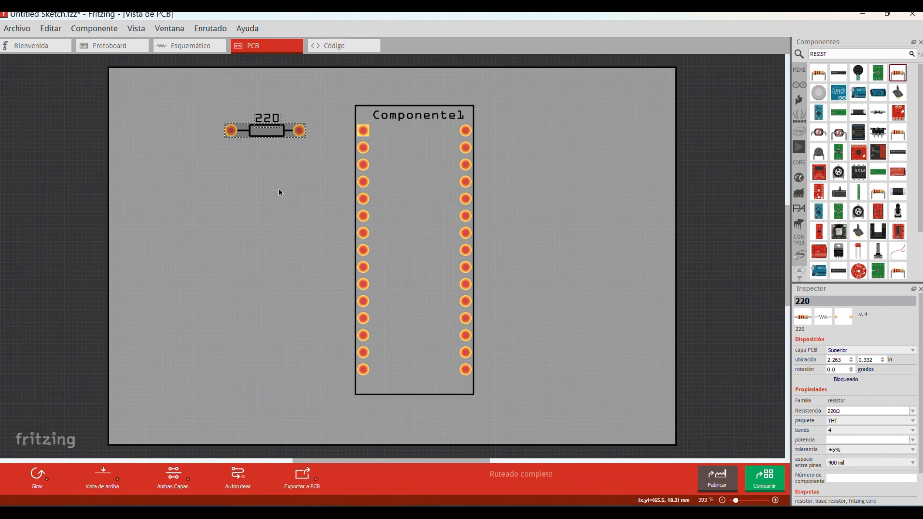
{"action": "key", "text": "Right"}
{"action": "key", "text": "Right"}
{"action": "key", "text": "Right"}
{"action": "key", "text": "Right"}
{"action": "key", "text": "Right"}
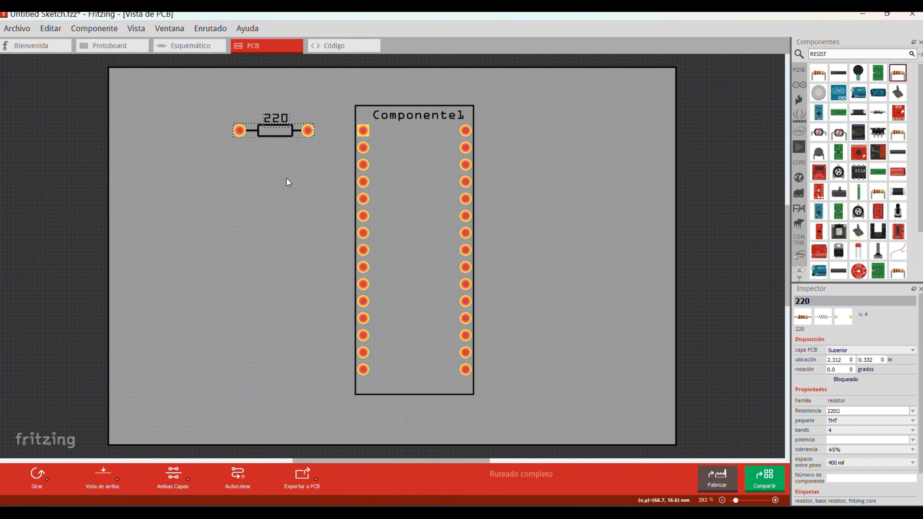
Route a straight trace from the Nano's top-left pin to the resistor, and a right-angled trace from its other pad to the seventh left pin.
{"action": "mouse_move", "coordinate": [364, 130]}
{"action": "left_mouse_down"}
{"action": "mouse_move", "coordinate": [308, 139]}
{"action": "mouse_move", "coordinate": [306, 131]}
{"action": "left_mouse_up"}
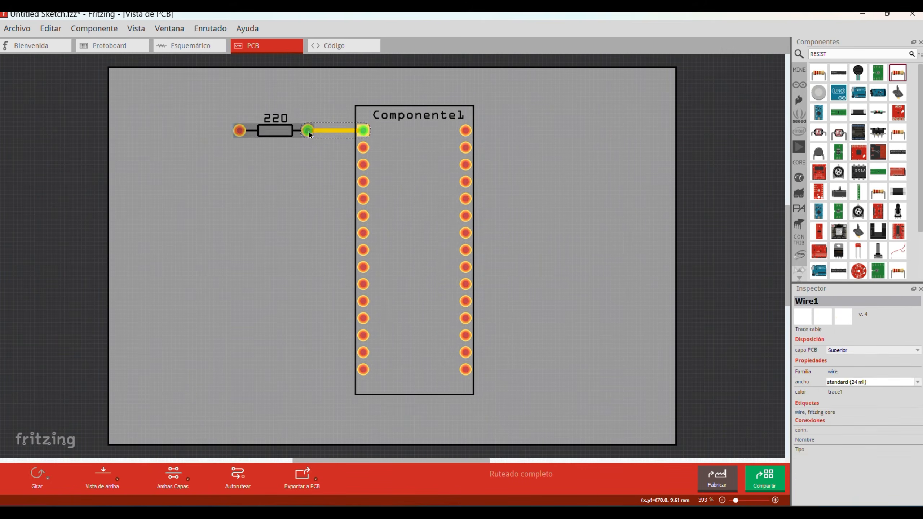
{"action": "mouse_move", "coordinate": [240, 131]}
{"action": "left_mouse_down"}
{"action": "mouse_move", "coordinate": [311, 220]}
{"action": "mouse_move", "coordinate": [363, 232]}
{"action": "left_mouse_up"}
{"action": "mouse_move", "coordinate": [317, 196]}
{"action": "left_mouse_down"}
{"action": "mouse_move", "coordinate": [269, 202]}
{"action": "mouse_move", "coordinate": [240, 235]}
{"action": "left_mouse_up"}
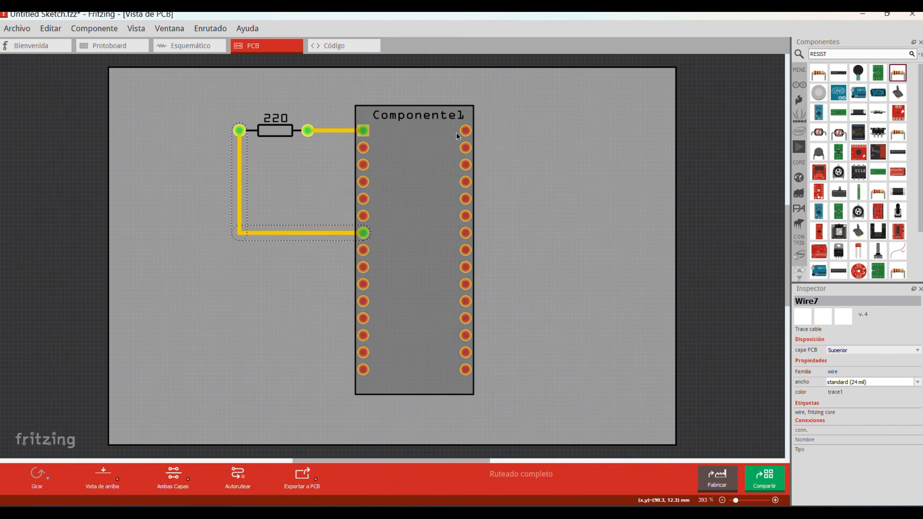
Set the width of the short trace between the resistor and the top-left pin to extra grueso (48 mil).
{"action": "left_click", "coordinate": [339, 132]}
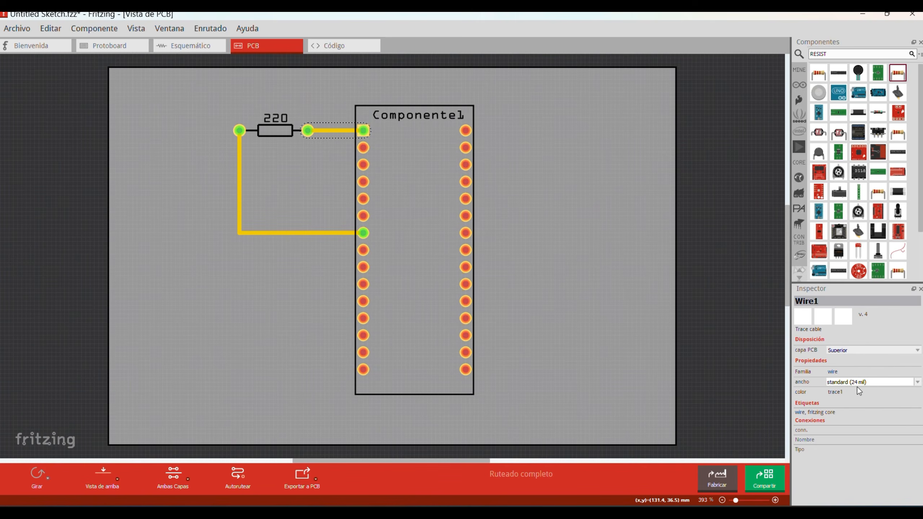
{"action": "left_click", "coordinate": [917, 383]}
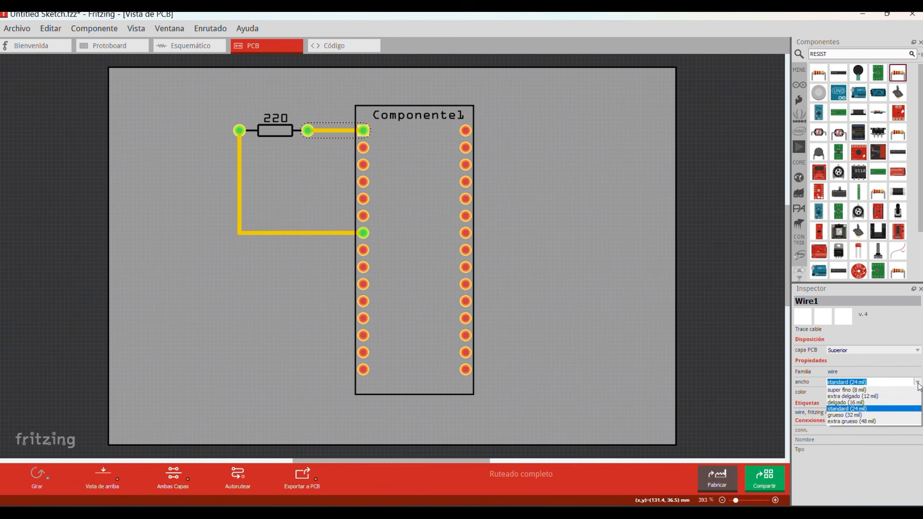
{"action": "left_click", "coordinate": [862, 422]}
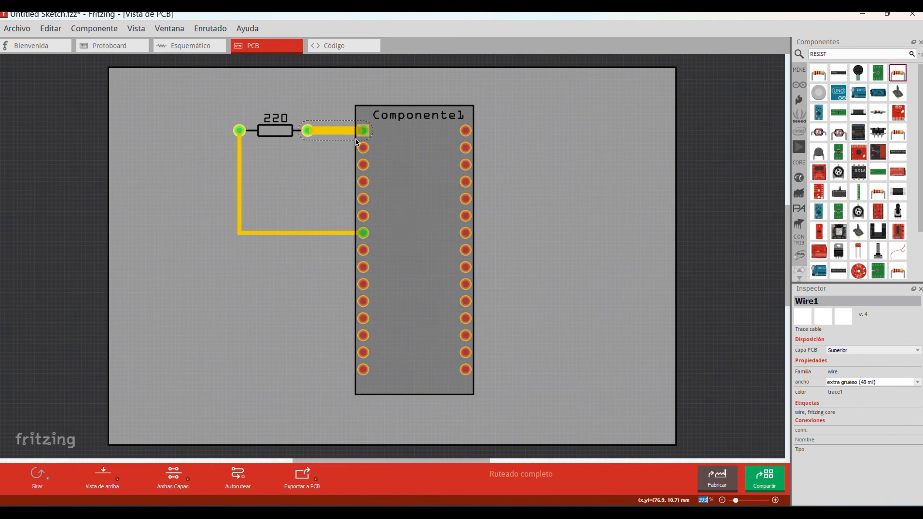
Set the width of the L-shaped trace to a custom value of 60 mil.
{"action": "left_click", "coordinate": [241, 186]}
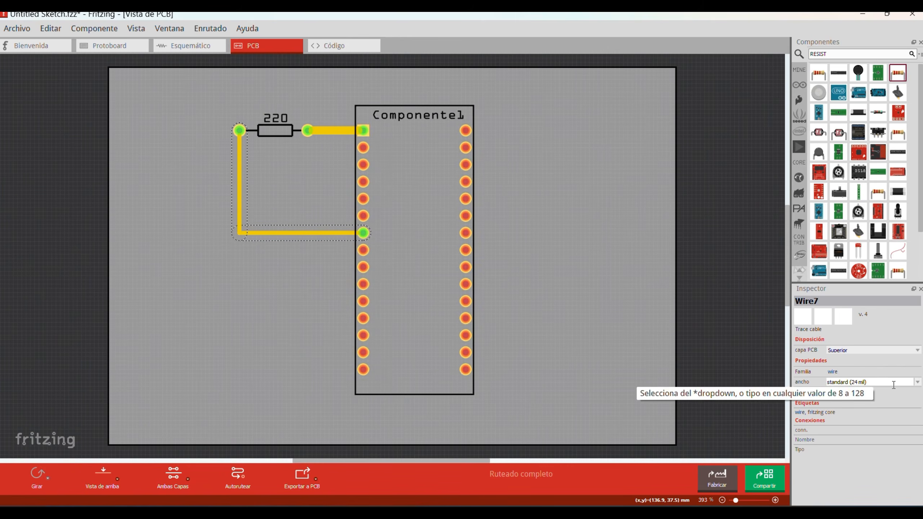
{"action": "left_click", "coordinate": [919, 383]}
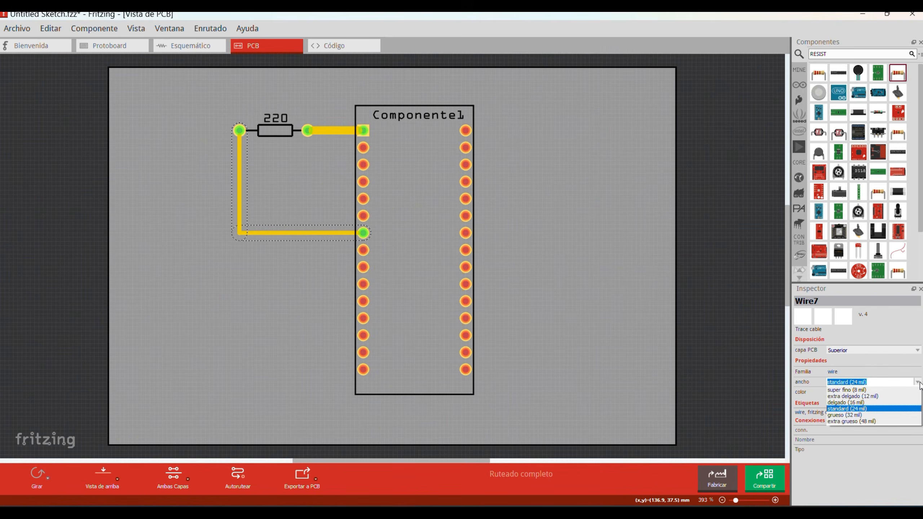
{"action": "left_click", "coordinate": [876, 382]}
{"action": "left_click", "coordinate": [875, 381]}
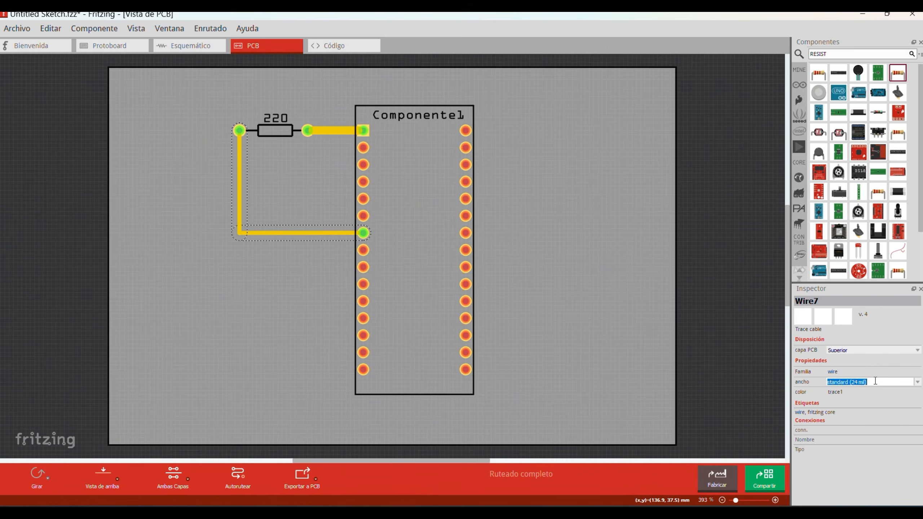
{"action": "key", "text": "BackSpace"}
{"action": "type", "text": "60"}
{"action": "key", "text": "Return"}
{"action": "left_click", "coordinate": [591, 282]}
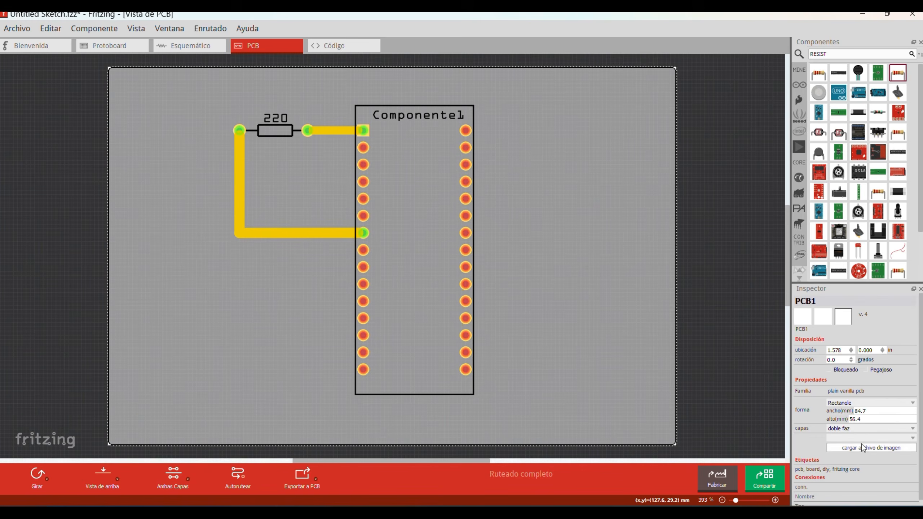
{"action": "left_click", "coordinate": [295, 241]}
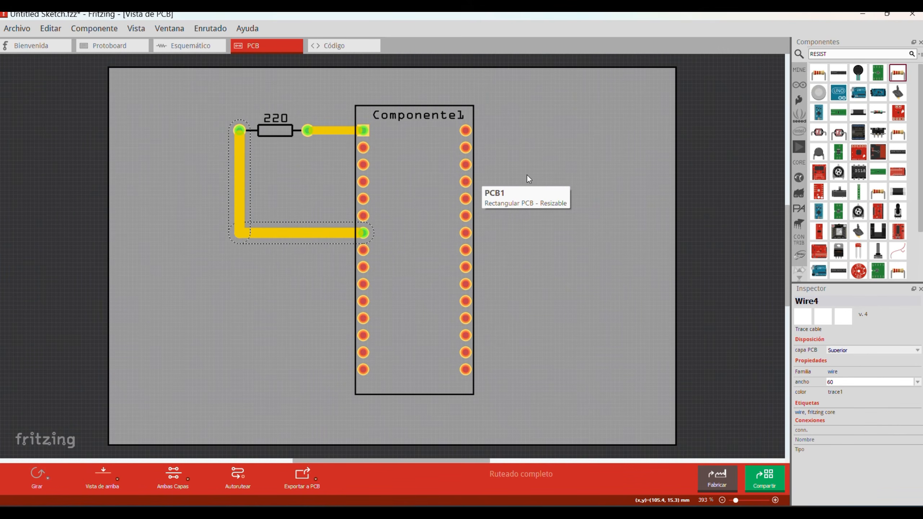
{"action": "left_click", "coordinate": [273, 149]}
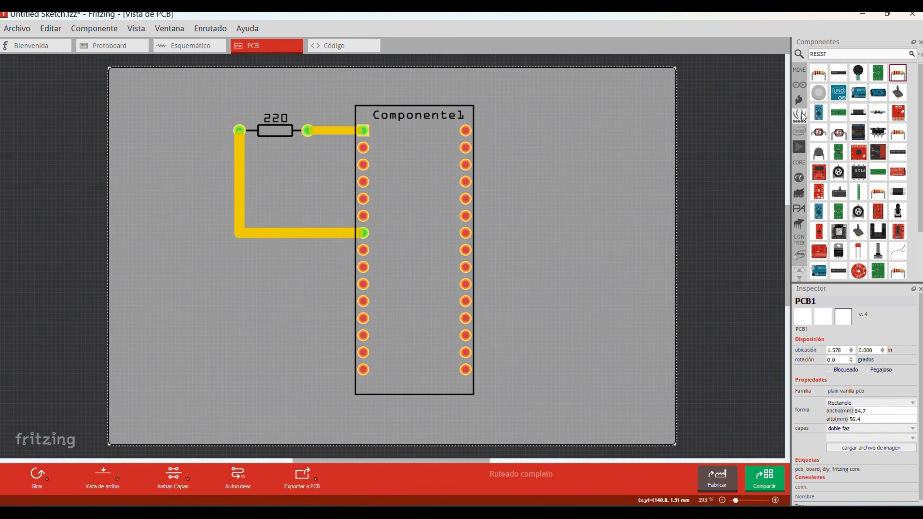
Place a via from the core PCB parts on the board right of the Nano, at about 4.208, 0.633 in.
{"action": "left_click", "coordinate": [802, 157]}
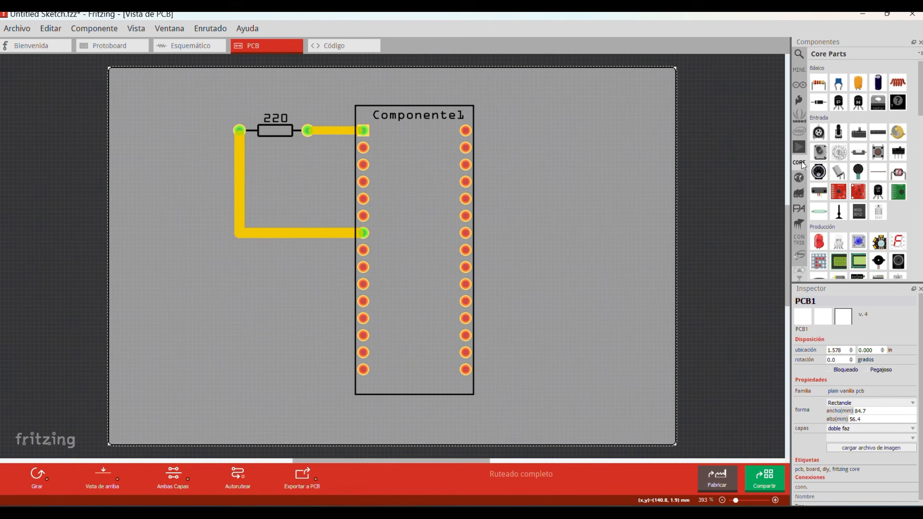
{"action": "left_click", "coordinate": [801, 73]}
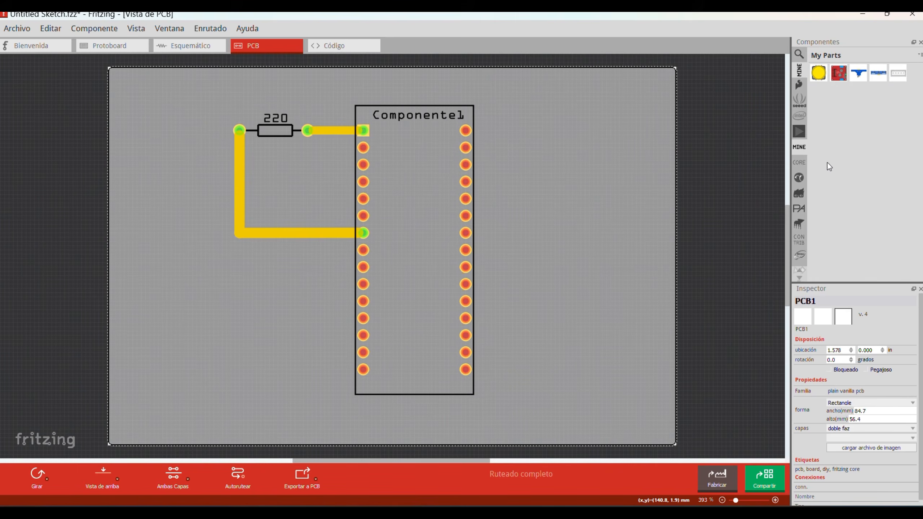
{"action": "left_click", "coordinate": [803, 162]}
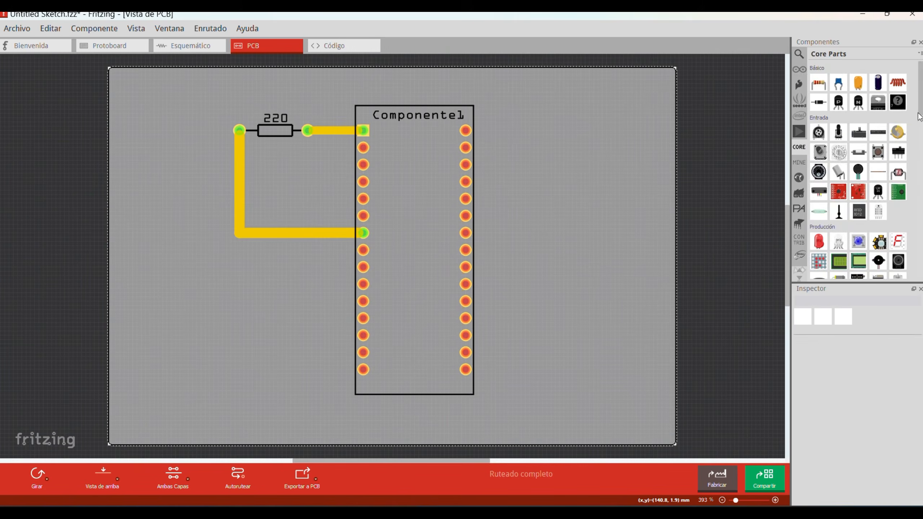
{"action": "scroll", "coordinate": [917, 180], "scroll_direction": "down", "scroll_amount": 10}
{"action": "scroll", "coordinate": [917, 180], "scroll_direction": "down", "scroll_amount": 10}
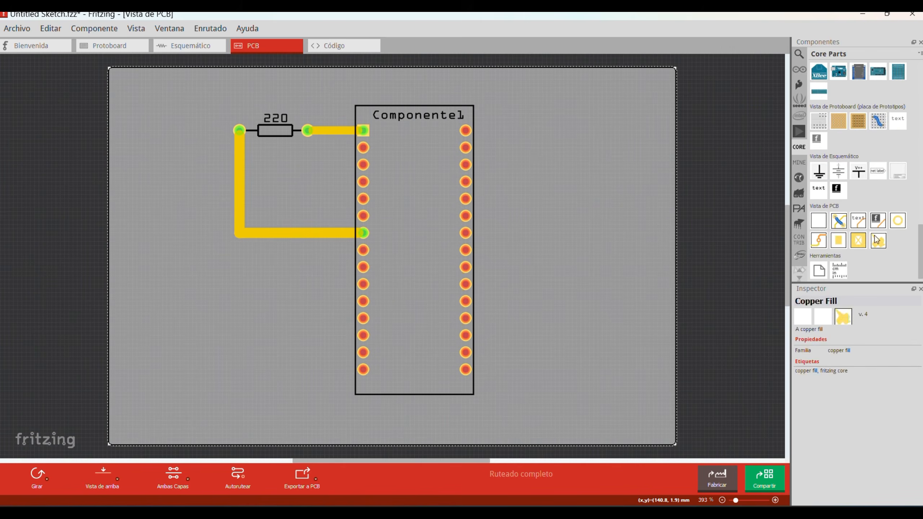
{"action": "left_click_drag", "start_coordinate": [819, 240], "coordinate": [565, 181]}
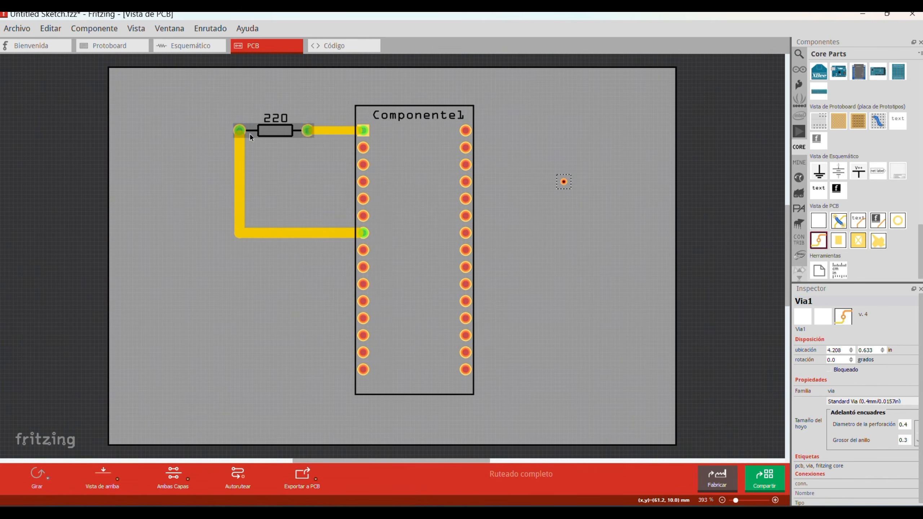
Set the via's drill hole diameter to 0.8 mm.
{"action": "left_click", "coordinate": [910, 425]}
{"action": "key", "text": "BackSpace"}
{"action": "type", "text": "8"}
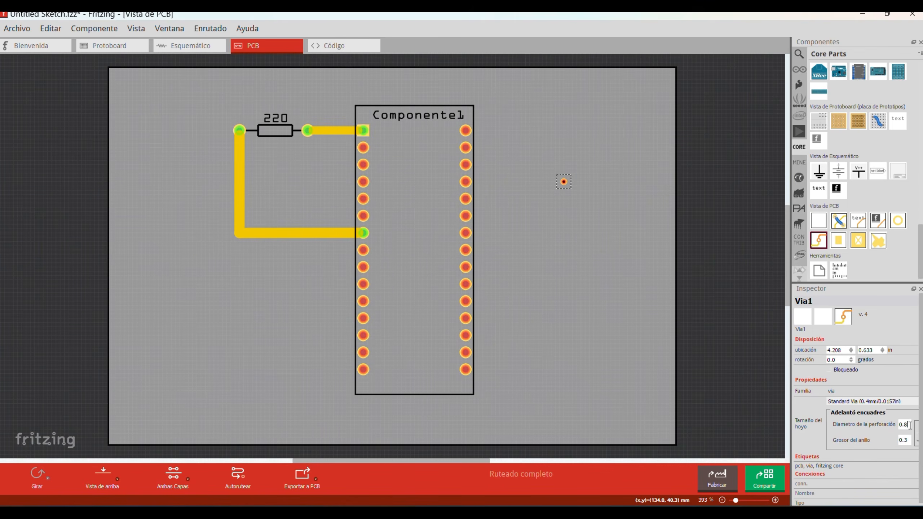
{"action": "left_click", "coordinate": [602, 216]}
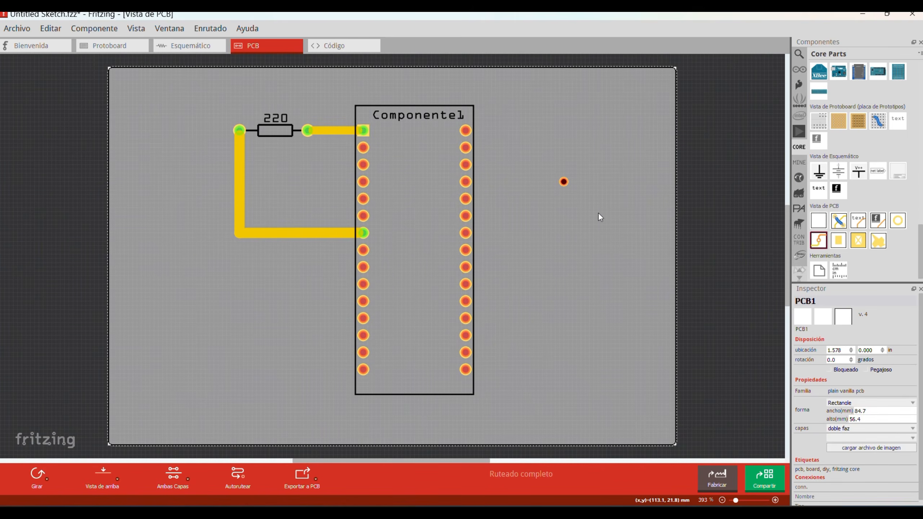
Set the ring thickness of the via right of the Nano to 0.7 mm.
{"action": "left_click", "coordinate": [564, 182]}
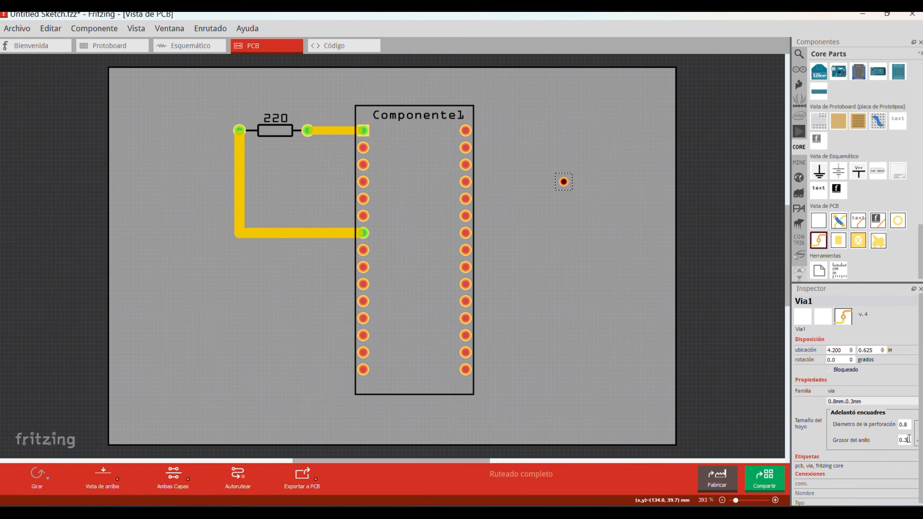
{"action": "key", "text": "BackSpace"}
{"action": "type", "text": "7"}
{"action": "key", "text": "Return"}
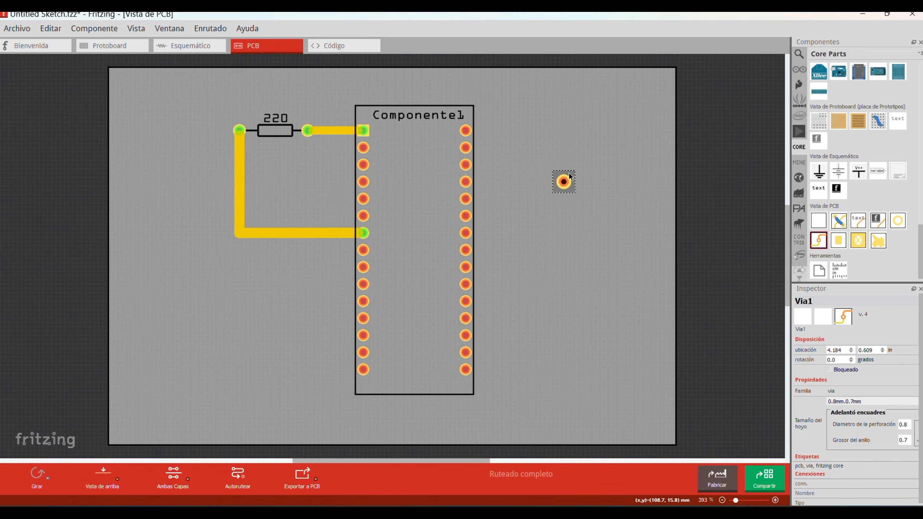
Move the via onto the resistor's right pad, at 2.684, 0.309 in.
{"action": "key", "text": "shift+Left"}
{"action": "key", "text": "shift+Left"}
{"action": "key", "text": "shift+Left"}
{"action": "key", "text": "shift+Left"}
{"action": "key", "text": "shift+Left"}
{"action": "key", "text": "shift+Left"}
{"action": "key", "text": "shift+Left"}
{"action": "key", "text": "shift+Left"}
{"action": "key", "text": "shift+Left"}
{"action": "key", "text": "shift+Left"}
{"action": "key", "text": "shift+Left"}
{"action": "key", "text": "shift+Left"}
{"action": "key", "text": "shift+Left"}
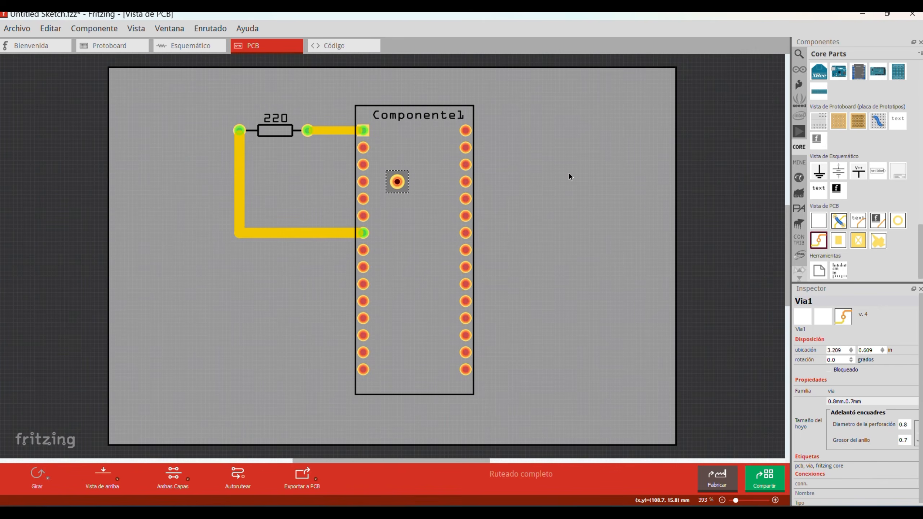
{"action": "key", "text": "Left"}
{"action": "key", "text": "Up"}
{"action": "key", "text": "Up"}
{"action": "key", "text": "Up"}
{"action": "key", "text": "Up"}
{"action": "key", "text": "Up"}
{"action": "key", "text": "Up"}
{"action": "key", "text": "Up"}
{"action": "key", "text": "Up"}
{"action": "key", "text": "Up"}
{"action": "key", "text": "Up"}
{"action": "key", "text": "Up"}
{"action": "key", "text": "Up"}
{"action": "key", "text": "Left"}
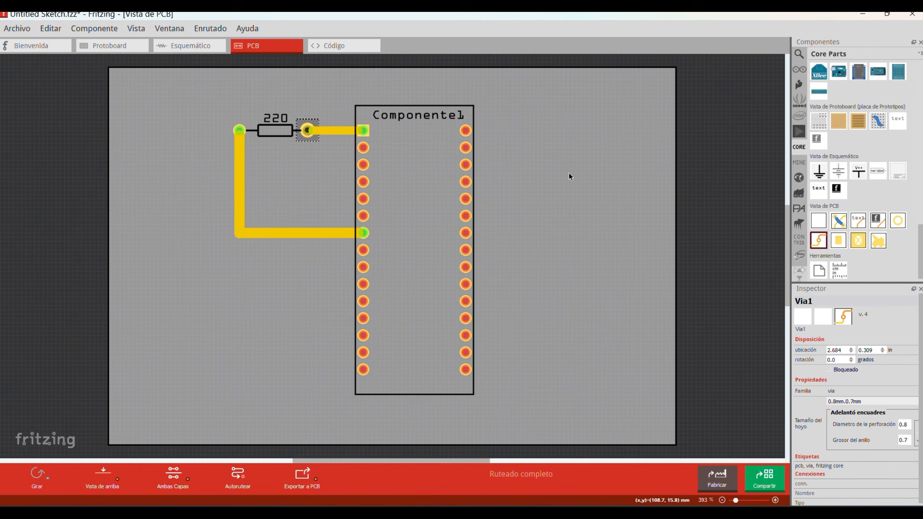
Paste a copy of the via and move it onto the resistor's left pad, at 2.284, 0.309 in.
{"action": "key", "text": "ctrl+v"}
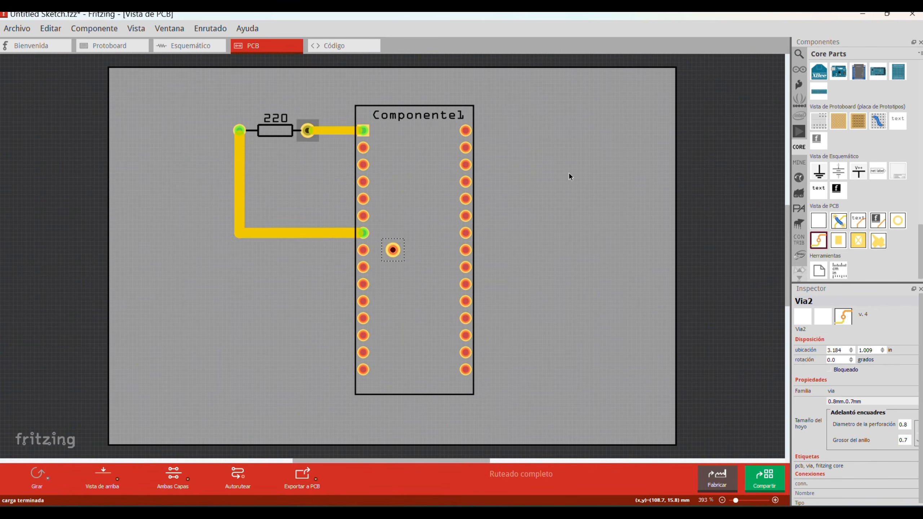
{"action": "key", "text": "Up"}
{"action": "key", "text": "Up"}
{"action": "key", "text": "Up"}
{"action": "key", "text": "Up"}
{"action": "key", "text": "Up"}
{"action": "key", "text": "Up"}
{"action": "key", "text": "Up"}
{"action": "key", "text": "Up"}
{"action": "key", "text": "Up"}
{"action": "key", "text": "Up"}
{"action": "key", "text": "Up"}
{"action": "key", "text": "Up"}
{"action": "key", "text": "Up"}
{"action": "key", "text": "Up"}
{"action": "key", "text": "Up"}
{"action": "key", "text": "Up"}
{"action": "key", "text": "Up"}
{"action": "key", "text": "Up"}
{"action": "key", "text": "Up"}
{"action": "key", "text": "Up"}
{"action": "key", "text": "Left"}
{"action": "key", "text": "Left"}
{"action": "key", "text": "Left"}
{"action": "key", "text": "Left"}
{"action": "key", "text": "Left"}
{"action": "key", "text": "Left"}
{"action": "key", "text": "Left"}
{"action": "key", "text": "Left"}
{"action": "key", "text": "Left"}
{"action": "key", "text": "Left"}
{"action": "key", "text": "Left"}
{"action": "key", "text": "Left"}
{"action": "key", "text": "Left"}
{"action": "key", "text": "Left"}
{"action": "key", "text": "Left"}
{"action": "key", "text": "Left"}
{"action": "key", "text": "Left"}
{"action": "key", "text": "Left"}
{"action": "key", "text": "Left"}
{"action": "key", "text": "Left"}
{"action": "key", "text": "Left"}
{"action": "key", "text": "Left"}
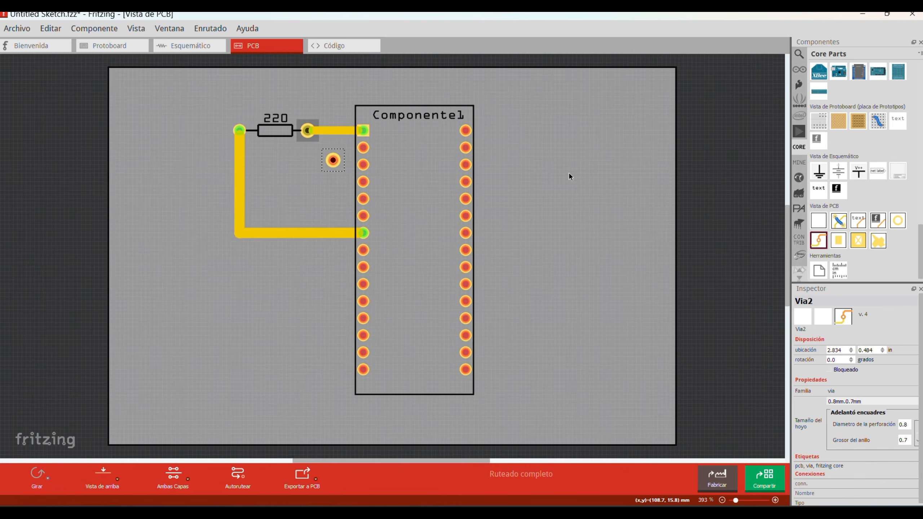
{"action": "key", "text": "Up"}
{"action": "key", "text": "Up"}
{"action": "key", "text": "Up"}
{"action": "key", "text": "Up"}
{"action": "key", "text": "Up"}
{"action": "key", "text": "Up"}
{"action": "key", "text": "Up"}
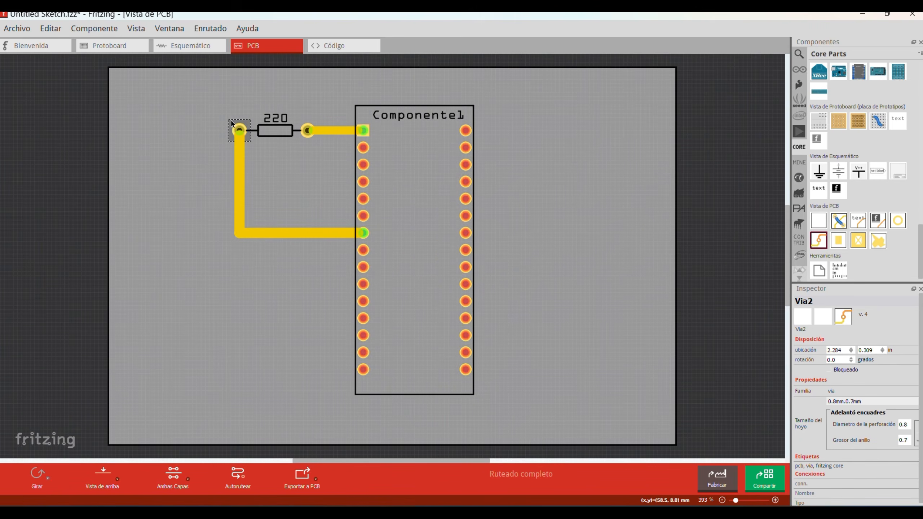
Paste a third via and move it just outside the Nano's outline, level with the bottom pin of its right row.
{"action": "key", "text": "ctrl+v"}
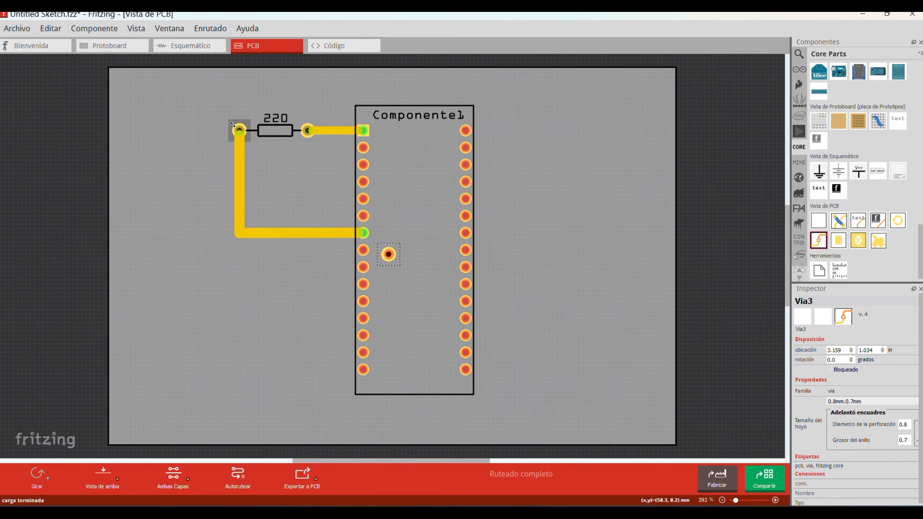
{"action": "key", "text": "Left"}
{"action": "key", "text": "Left"}
{"action": "key", "text": "Left"}
{"action": "key", "text": "Left"}
{"action": "key", "text": "Left"}
{"action": "key", "text": "Left"}
{"action": "key", "text": "Left"}
{"action": "key", "text": "Left"}
{"action": "key", "text": "Left"}
{"action": "key", "text": "Left"}
{"action": "key", "text": "Left"}
{"action": "key", "text": "Left"}
{"action": "key", "text": "Down"}
{"action": "key", "text": "Down"}
{"action": "key", "text": "Down"}
{"action": "key", "text": "Down"}
{"action": "key", "text": "Down"}
{"action": "key", "text": "Down"}
{"action": "key", "text": "Down"}
{"action": "key", "text": "Down"}
{"action": "key", "text": "Down"}
{"action": "key", "text": "Down"}
{"action": "key", "text": "Down"}
{"action": "key", "text": "Down"}
{"action": "key", "text": "Down"}
{"action": "key", "text": "Down"}
{"action": "key", "text": "Down"}
{"action": "key", "text": "Down"}
{"action": "key", "text": "Down"}
{"action": "key", "text": "Down"}
{"action": "key", "text": "Down"}
{"action": "key", "text": "Down"}
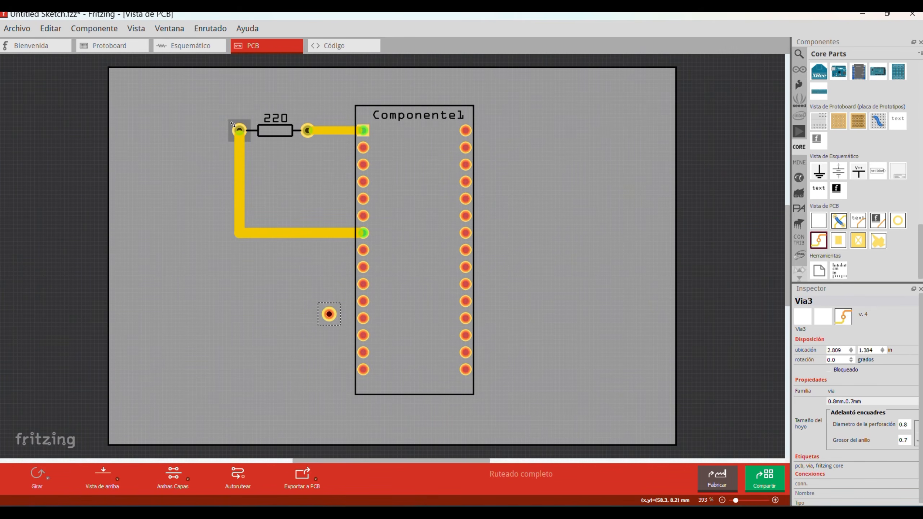
{"action": "key", "text": "Right"}
{"action": "key", "text": "Right"}
{"action": "key", "text": "Right"}
{"action": "key", "text": "Right"}
{"action": "key", "text": "Right"}
{"action": "key", "text": "Right"}
{"action": "key", "text": "Right"}
{"action": "key", "text": "Right"}
{"action": "key", "text": "Right"}
{"action": "key", "text": "Right"}
{"action": "key", "text": "Right"}
{"action": "key", "text": "Right"}
{"action": "key", "text": "Right"}
{"action": "key", "text": "Right"}
{"action": "key", "text": "Right"}
{"action": "key", "text": "Right"}
{"action": "key", "text": "Right"}
{"action": "key", "text": "Right"}
{"action": "key", "text": "Right"}
{"action": "key", "text": "Right"}
{"action": "key", "text": "Down"}
{"action": "key", "text": "Down"}
{"action": "key", "text": "Down"}
Paste a fourth via and move it directly above the third one right of the Nano, at 3.834, 1.609 in.
{"action": "key", "text": "ctrl+v"}
{"action": "key", "text": "Right"}
{"action": "key", "text": "Right"}
{"action": "key", "text": "Right"}
{"action": "key", "text": "Right"}
{"action": "key", "text": "Right"}
{"action": "key", "text": "Right"}
{"action": "key", "text": "Right"}
{"action": "key", "text": "Right"}
{"action": "key", "text": "Right"}
{"action": "key", "text": "Right"}
{"action": "key", "text": "Right"}
{"action": "key", "text": "Right"}
{"action": "key", "text": "Right"}
{"action": "key", "text": "Right"}
{"action": "key", "text": "Right"}
{"action": "key", "text": "Right"}
{"action": "key", "text": "Right"}
{"action": "key", "text": "Right"}
{"action": "key", "text": "Right"}
{"action": "key", "text": "Right"}
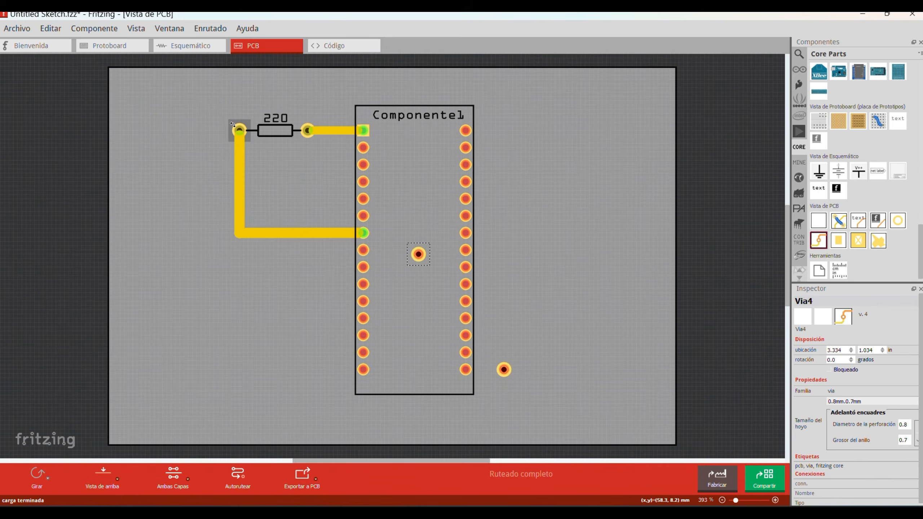
{"action": "key", "text": "Down"}
{"action": "key", "text": "Down"}
{"action": "key", "text": "Down"}
{"action": "key", "text": "Down"}
{"action": "key", "text": "Down"}
{"action": "key", "text": "Down"}
{"action": "key", "text": "Down"}
{"action": "key", "text": "Down"}
{"action": "key", "text": "Down"}
{"action": "key", "text": "Down"}
{"action": "key", "text": "Down"}
{"action": "key", "text": "Down"}
{"action": "key", "text": "Down"}
{"action": "key", "text": "Down"}
{"action": "key", "text": "Down"}
{"action": "key", "text": "Down"}
{"action": "key", "text": "Down"}
{"action": "key", "text": "Down"}
{"action": "key", "text": "Down"}
{"action": "key", "text": "Down"}
{"action": "key", "text": "Down"}
{"action": "key", "text": "Right"}
{"action": "key", "text": "Right"}
{"action": "key", "text": "Right"}
{"action": "key", "text": "Right"}
{"action": "key", "text": "Right"}
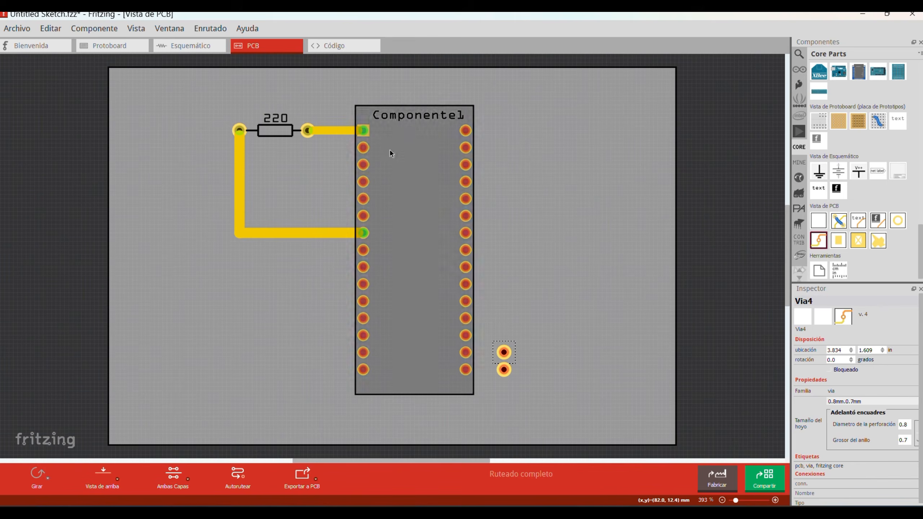
Duplicate the two vias right of the Nano and align the new pair directly above them at the same pin spacing.
{"action": "left_click_drag", "start_coordinate": [710, 335], "coordinate": [483, 395]}
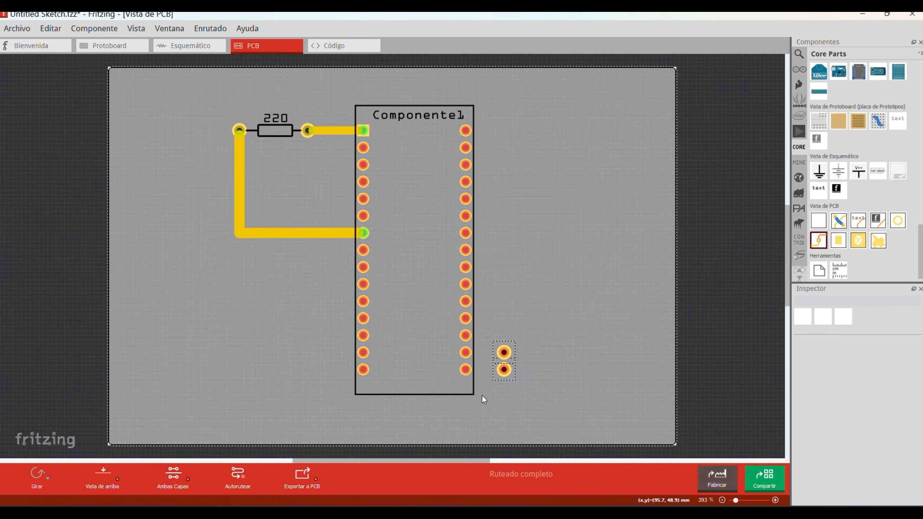
{"action": "key", "text": "ctrl+v"}
{"action": "key", "text": "Right"}
{"action": "key", "text": "Right"}
{"action": "key", "text": "Right"}
{"action": "key", "text": "Right"}
{"action": "key", "text": "Right"}
{"action": "key", "text": "Right"}
{"action": "key", "text": "Right"}
{"action": "key", "text": "Right"}
{"action": "key", "text": "Right"}
{"action": "key", "text": "Right"}
{"action": "key", "text": "Right"}
{"action": "key", "text": "Right"}
{"action": "key", "text": "Right"}
{"action": "key", "text": "Right"}
{"action": "key", "text": "Right"}
{"action": "key", "text": "Right"}
{"action": "key", "text": "Right"}
{"action": "key", "text": "Right"}
{"action": "key", "text": "Right"}
{"action": "key", "text": "Right"}
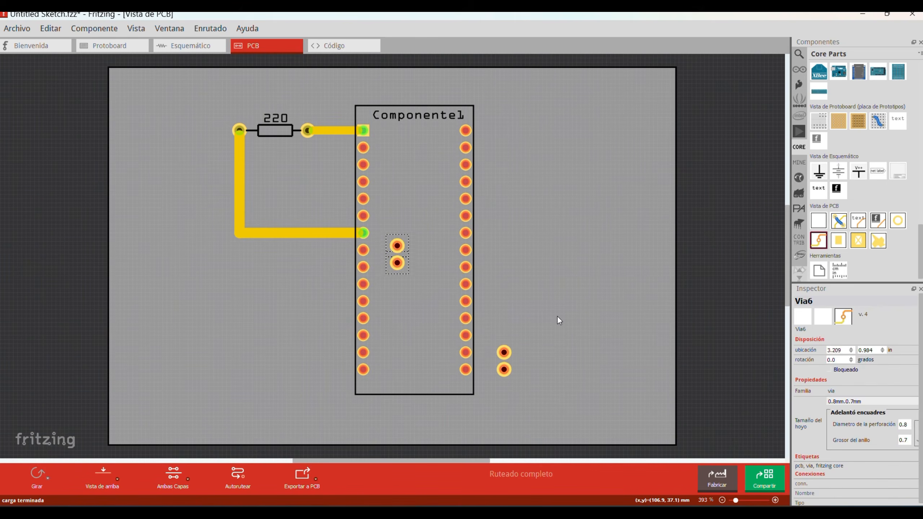
{"action": "key", "text": "Down"}
{"action": "key", "text": "Down"}
{"action": "key", "text": "Down"}
{"action": "key", "text": "Down"}
{"action": "key", "text": "Down"}
{"action": "key", "text": "Down"}
{"action": "key", "text": "Down"}
{"action": "key", "text": "Down"}
{"action": "key", "text": "Down"}
{"action": "key", "text": "Down"}
{"action": "key", "text": "Down"}
{"action": "key", "text": "Down"}
{"action": "key", "text": "Down"}
{"action": "key", "text": "Down"}
{"action": "key", "text": "Down"}
{"action": "key", "text": "Down"}
{"action": "key", "text": "Down"}
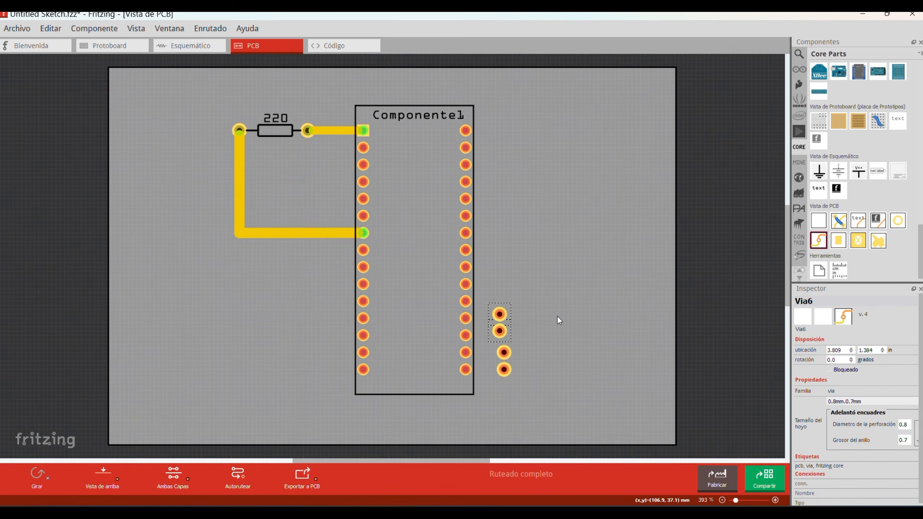
{"action": "key", "text": "Right"}
Move the column of four vias together onto the bottom four pads of the Nano's right row.
{"action": "left_click_drag", "start_coordinate": [726, 286], "coordinate": [515, 387]}
{"action": "key", "text": "Left"}
{"action": "key", "text": "Left"}
{"action": "key", "text": "Left"}
{"action": "key", "text": "Left"}
{"action": "key", "text": "Left"}
{"action": "key", "text": "Left"}
{"action": "key", "text": "Left"}
{"action": "key", "text": "Left"}
{"action": "key", "text": "Left"}
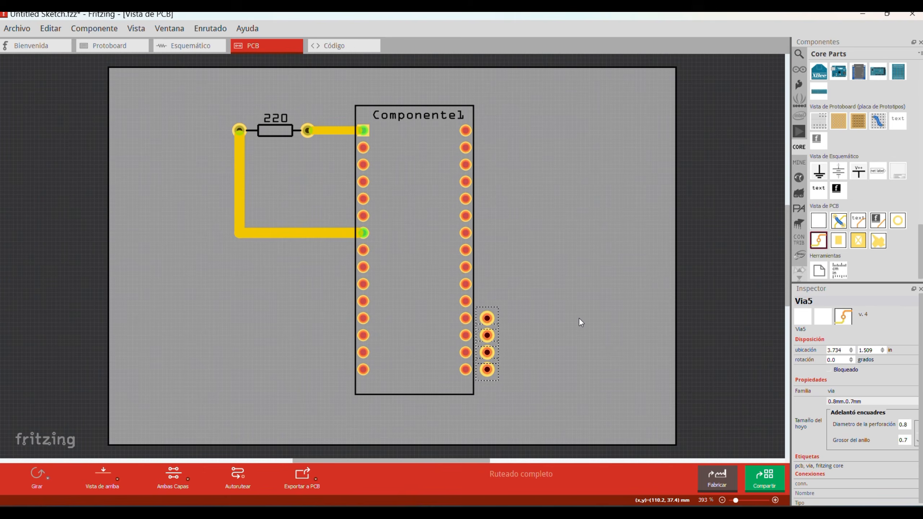
{"action": "left_click", "coordinate": [699, 288]}
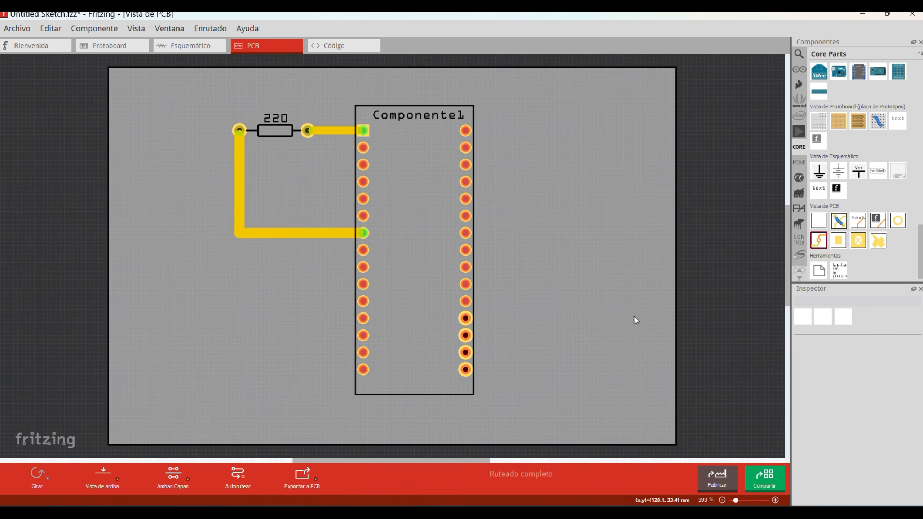
Examine the bottom via on the Nano's right row up close and the available PCB export formats.
{"action": "left_click", "coordinate": [775, 500]}
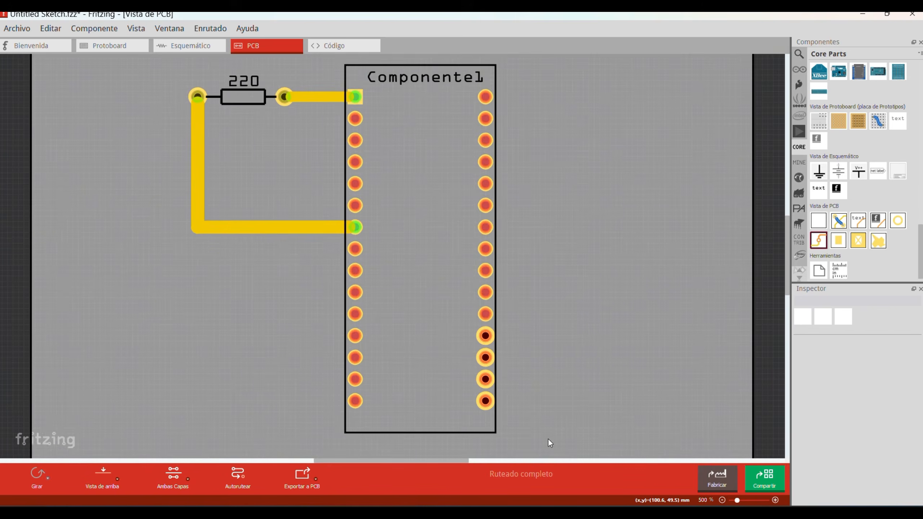
{"action": "left_click", "coordinate": [498, 403]}
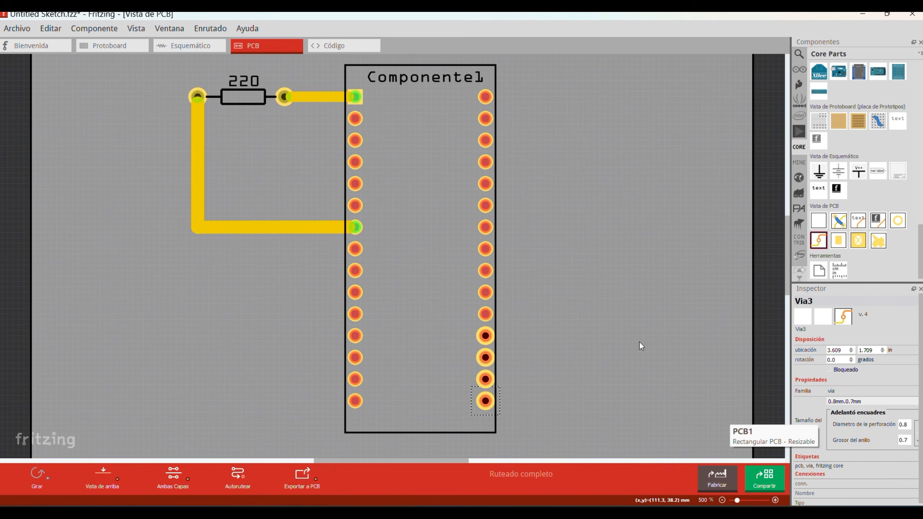
{"action": "left_click", "coordinate": [722, 500]}
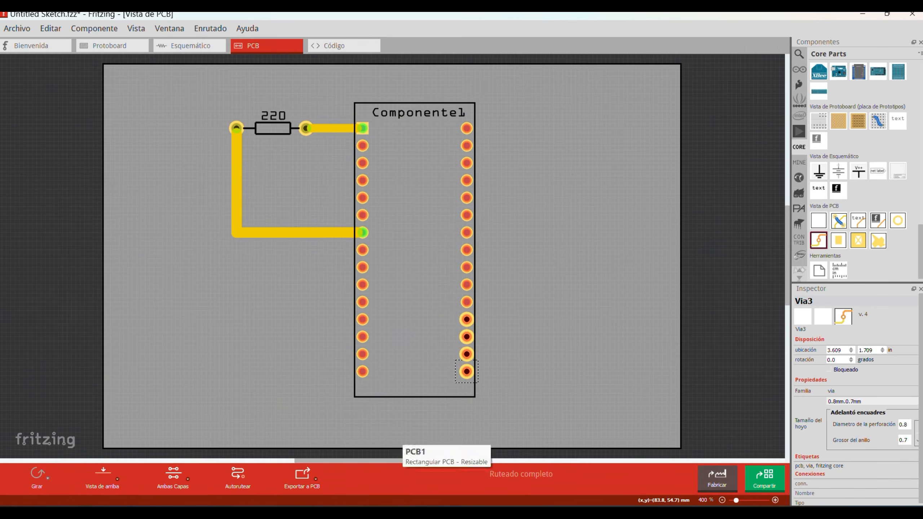
{"action": "left_click", "coordinate": [316, 479]}
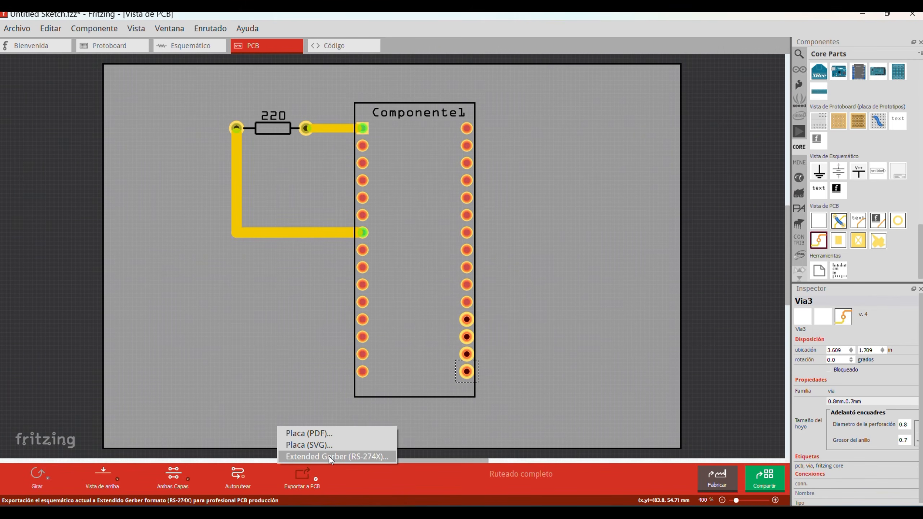
Open the recent project STEMGAME PANTALLA INTEGRADA SMD.fzz as a finished board example.
{"action": "left_click", "coordinate": [22, 28]}
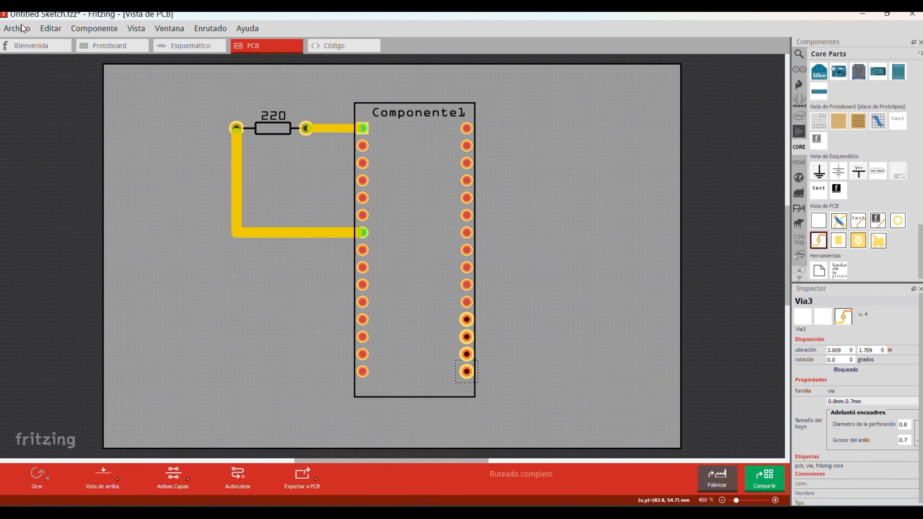
{"action": "mouse_move", "coordinate": [70, 78]}
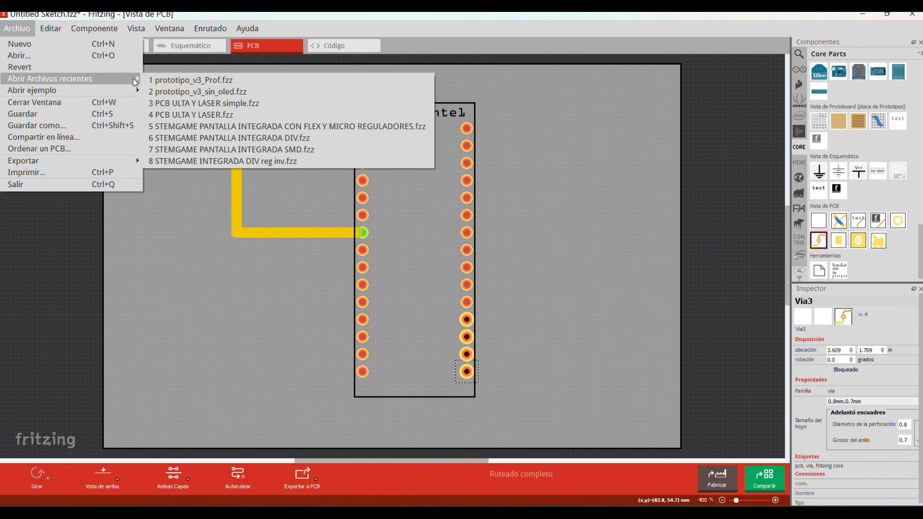
{"action": "left_click", "coordinate": [239, 149]}
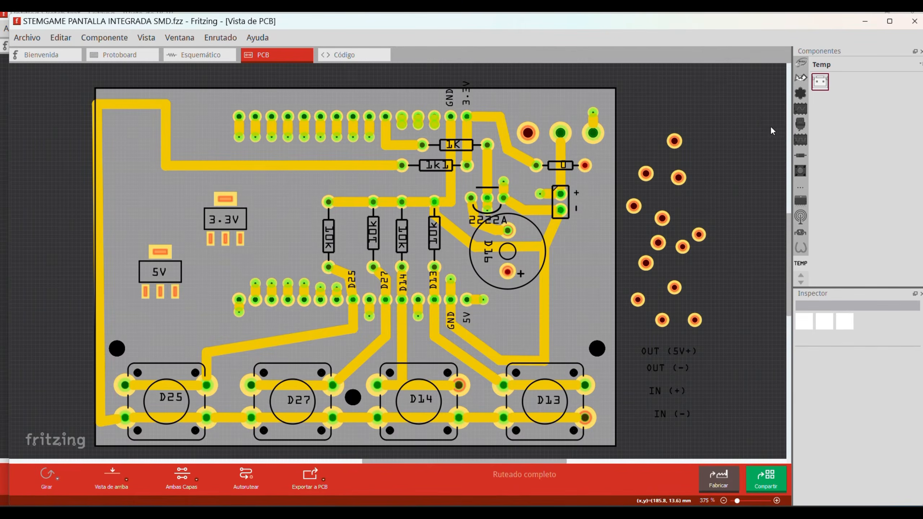
Open the recent project STEMGAME INTEGRADA DIV reg inv.fzz and show its PCB layout in a maximized window.
{"action": "left_click", "coordinate": [27, 37]}
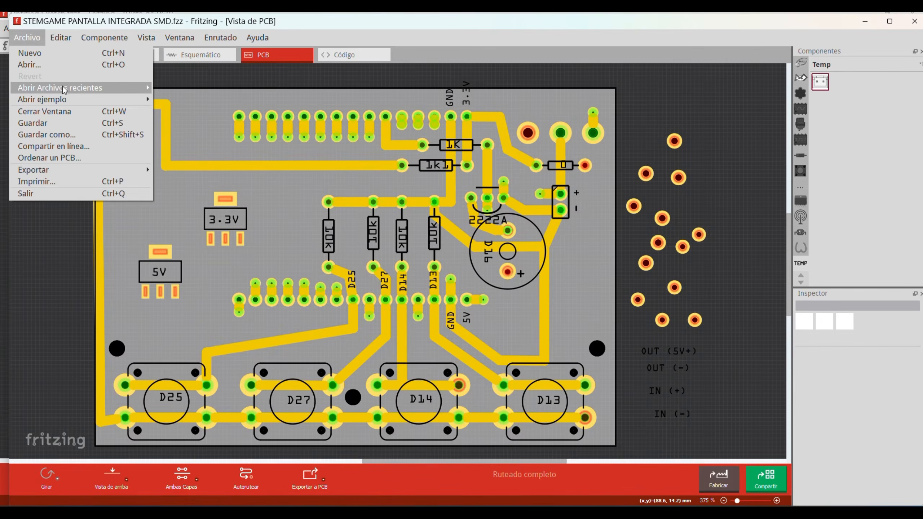
{"action": "mouse_move", "coordinate": [68, 89]}
{"action": "left_click", "coordinate": [242, 176]}
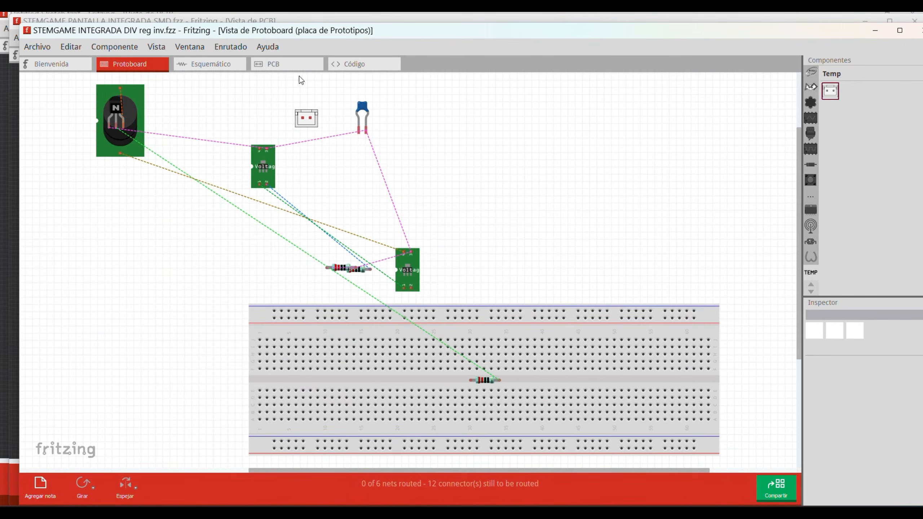
{"action": "left_click", "coordinate": [287, 69]}
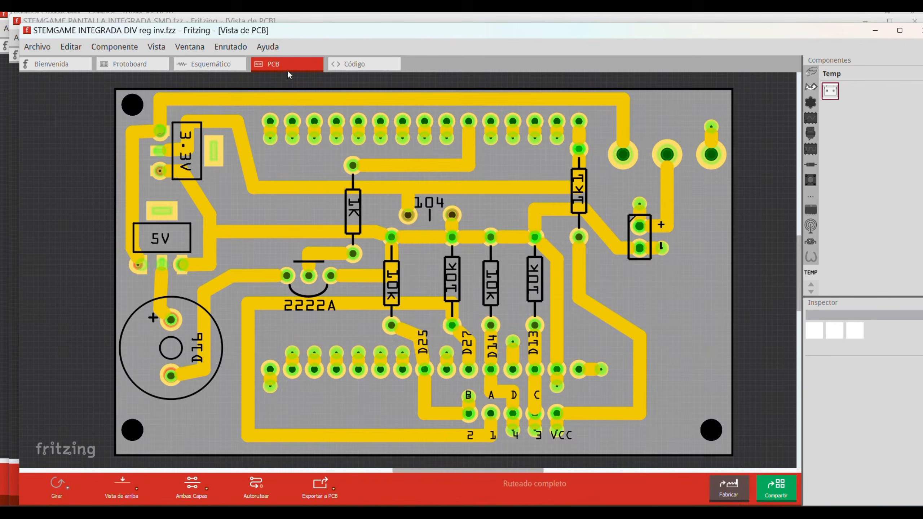
{"action": "left_click", "coordinate": [900, 30]}
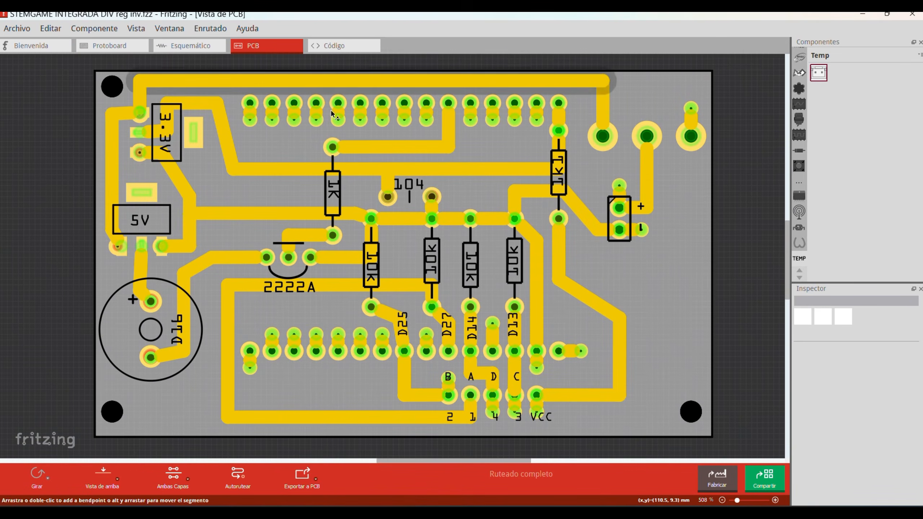
{"action": "left_click", "coordinate": [479, 232]}
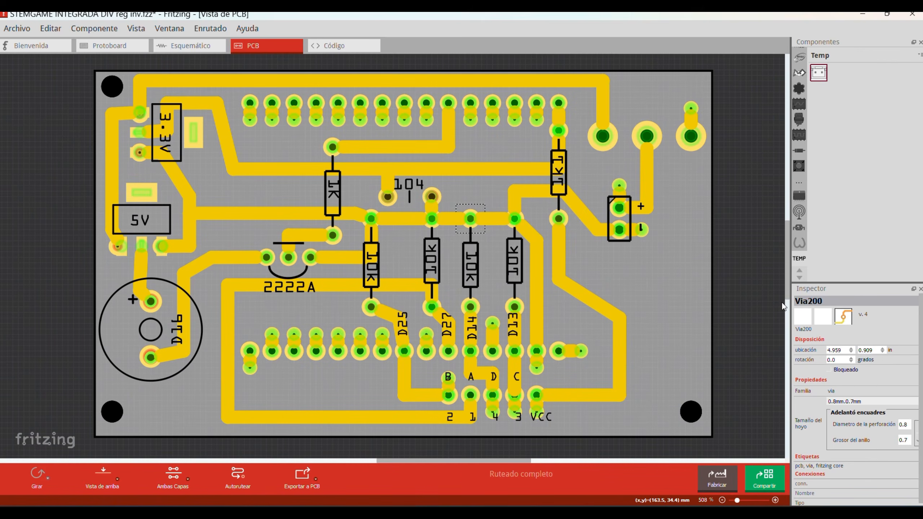
Export the board as Extended Gerber (RS-274X) into a new folder named PCB 2026 inside Descargas.
{"action": "left_click", "coordinate": [317, 479]}
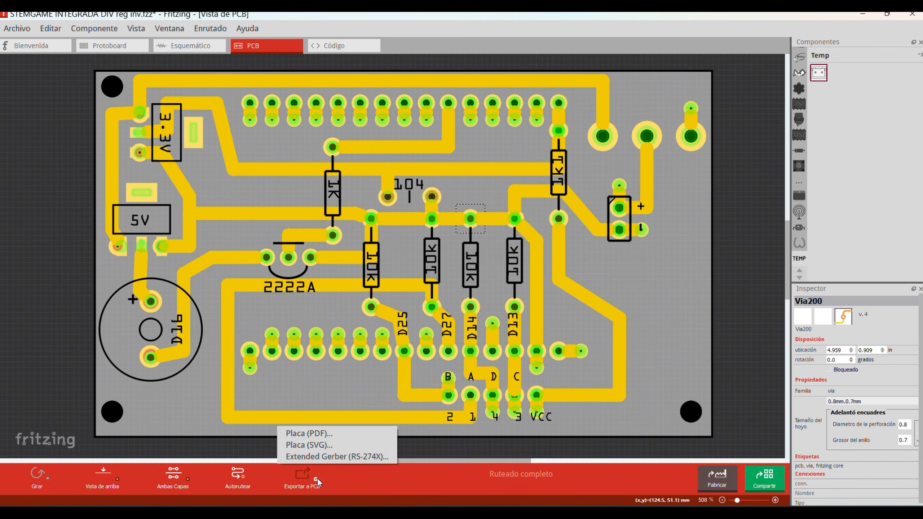
{"action": "left_click", "coordinate": [319, 458]}
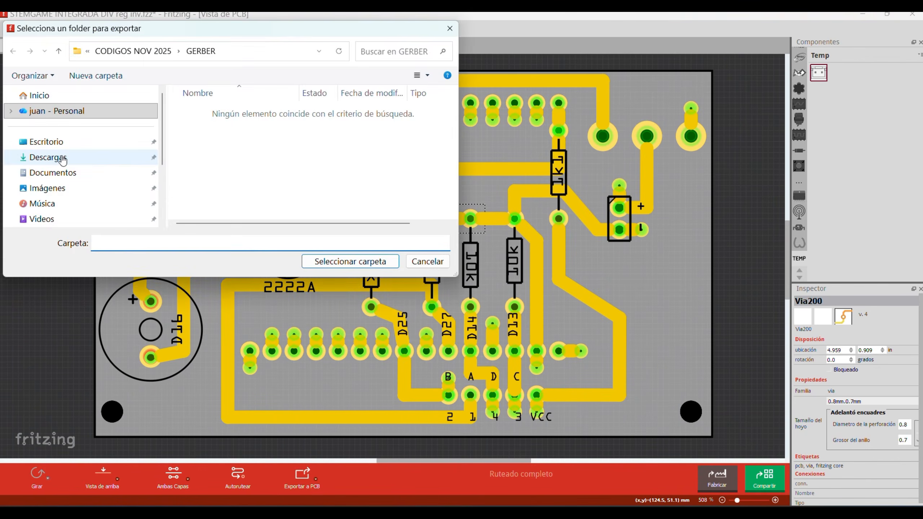
{"action": "left_click", "coordinate": [47, 158]}
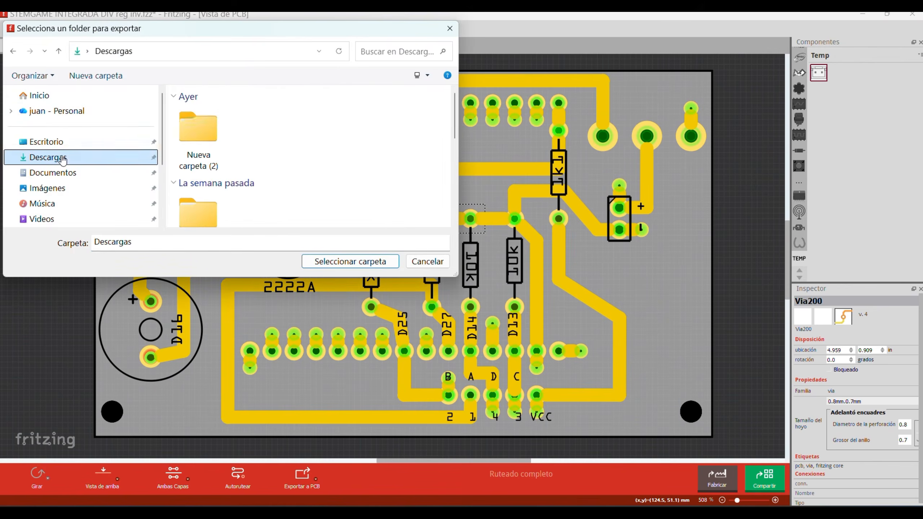
{"action": "left_click", "coordinate": [96, 76]}
{"action": "type", "text": "P"}
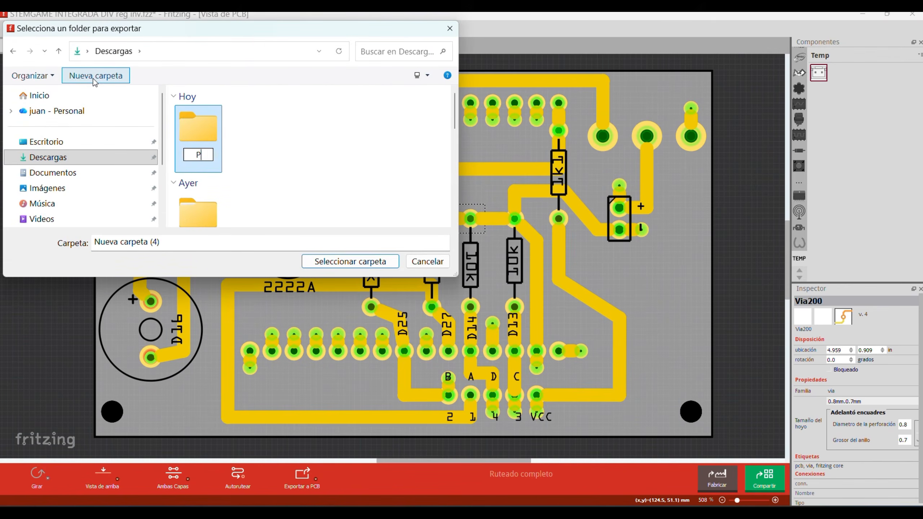
{"action": "type", "text": "CB 2026"}
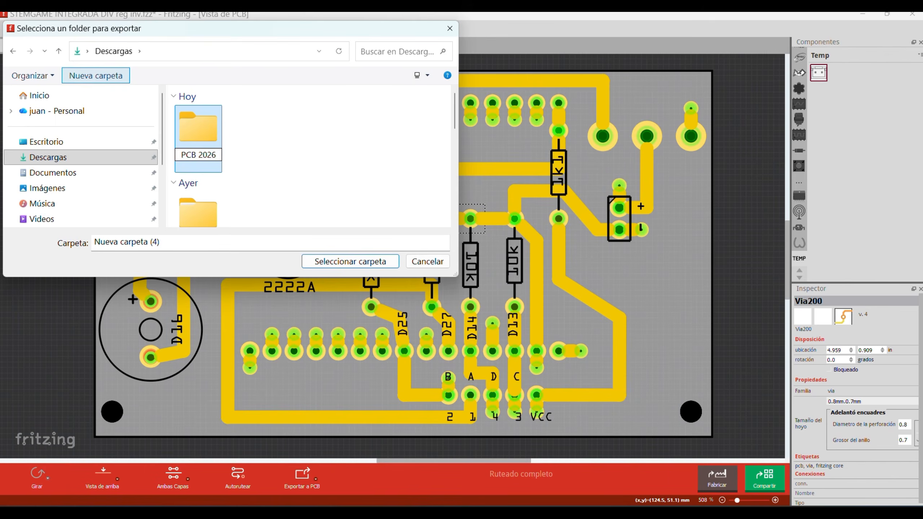
{"action": "key", "text": "Return"}
{"action": "key", "text": "Return"}
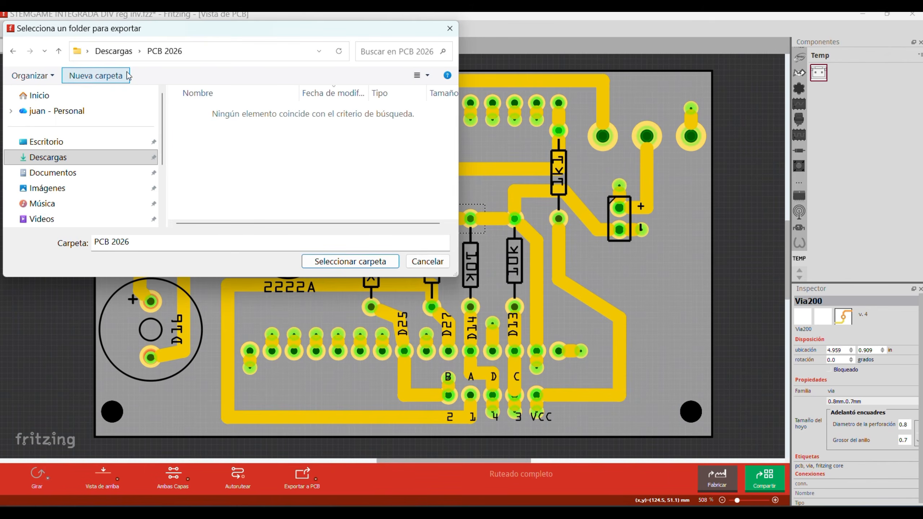
{"action": "left_click", "coordinate": [337, 262]}
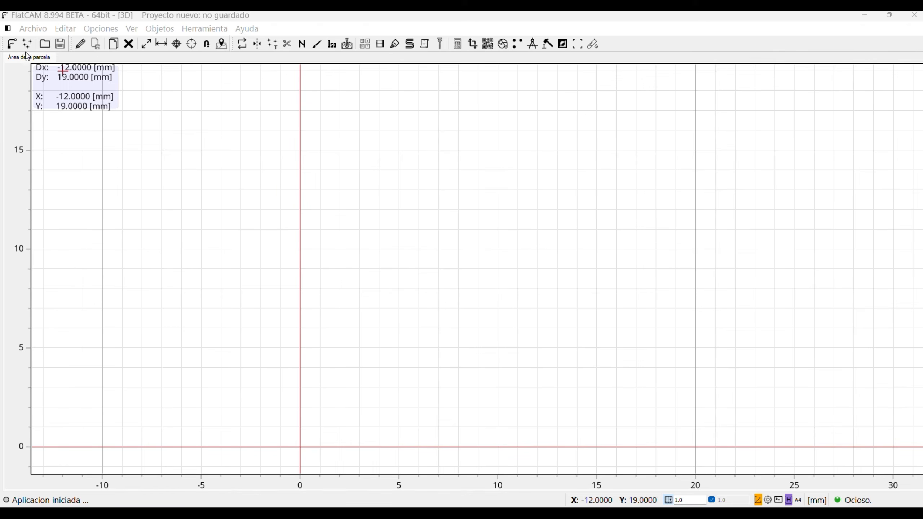
Open the Gerber file STEMGAME INTEGRADA DIV reg inv_copperTop from the PCB 2026 folder in Descargas.
{"action": "left_click", "coordinate": [31, 29]}
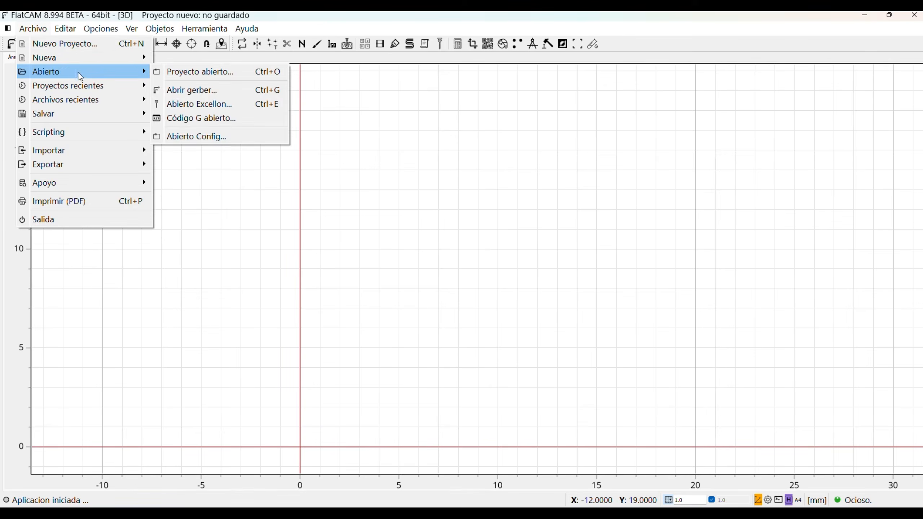
{"action": "mouse_move", "coordinate": [77, 58]}
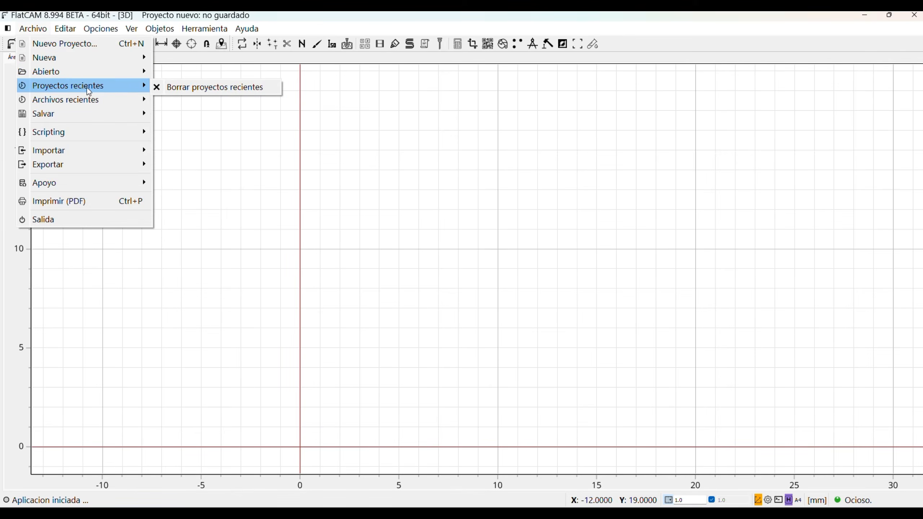
{"action": "mouse_move", "coordinate": [80, 75]}
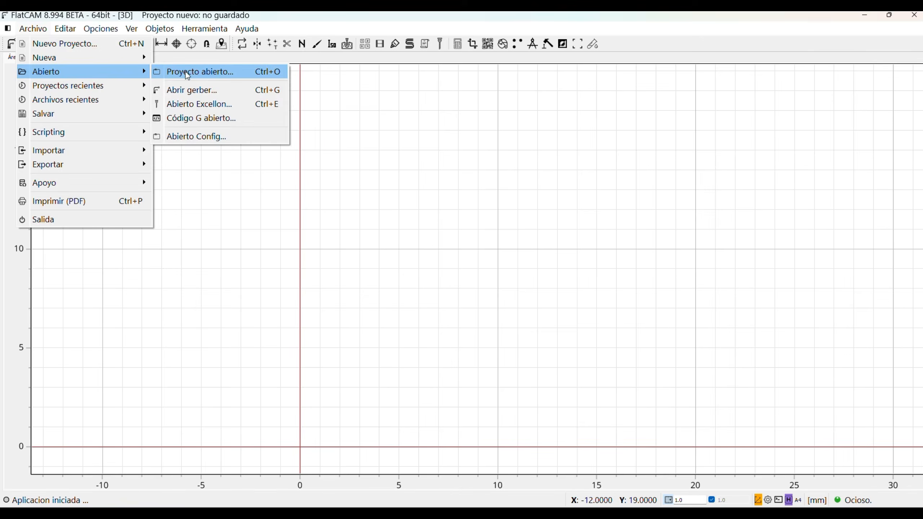
{"action": "left_click", "coordinate": [195, 88]}
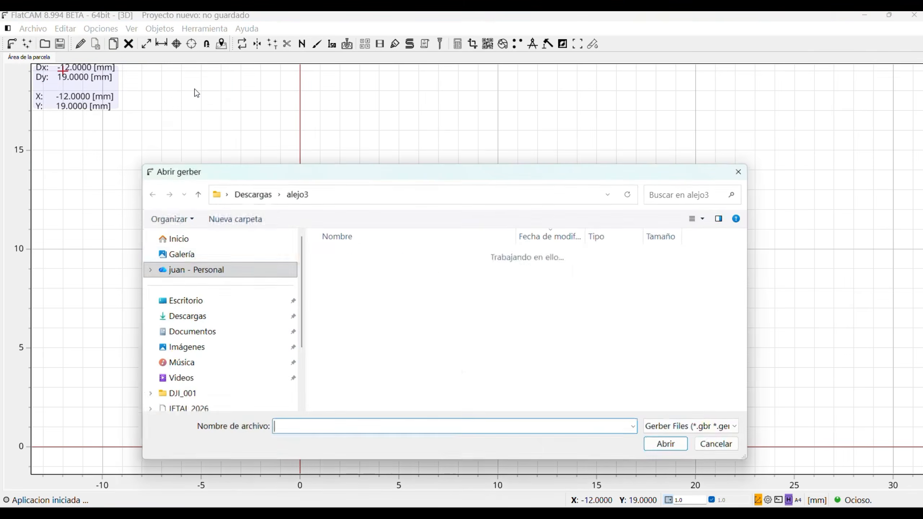
{"action": "left_click", "coordinate": [188, 322]}
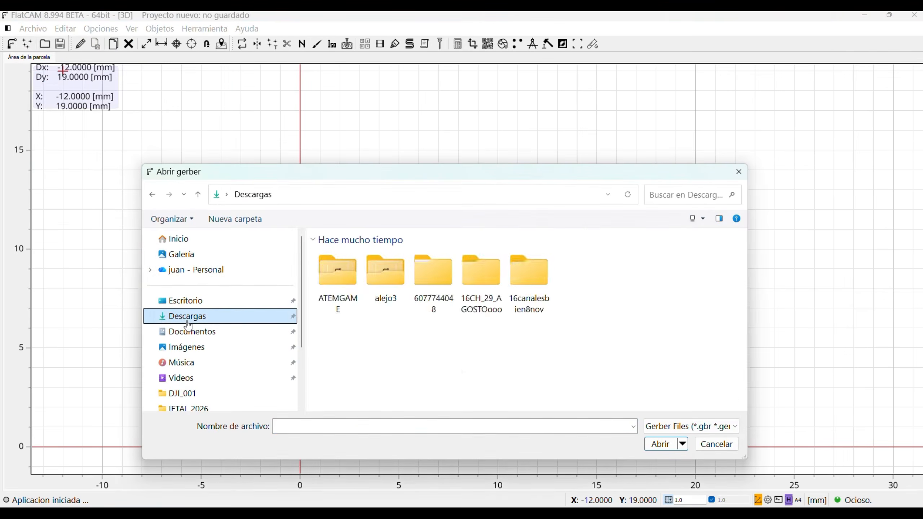
{"action": "left_click", "coordinate": [343, 274]}
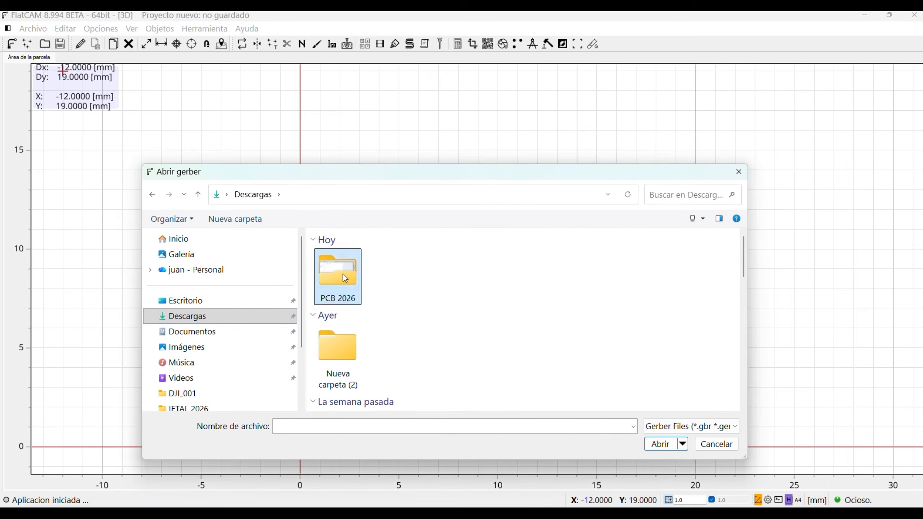
{"action": "double_click", "coordinate": [343, 274]}
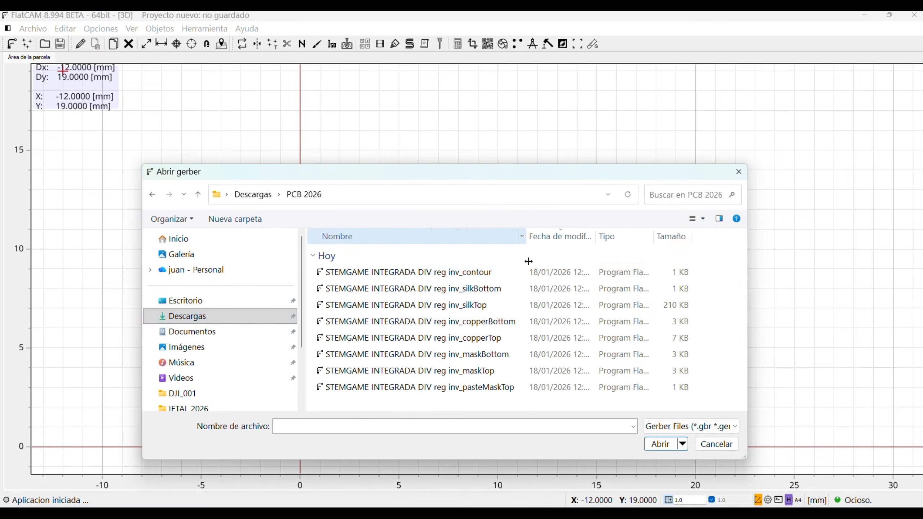
{"action": "left_click_drag", "start_coordinate": [529, 262], "coordinate": [553, 260]}
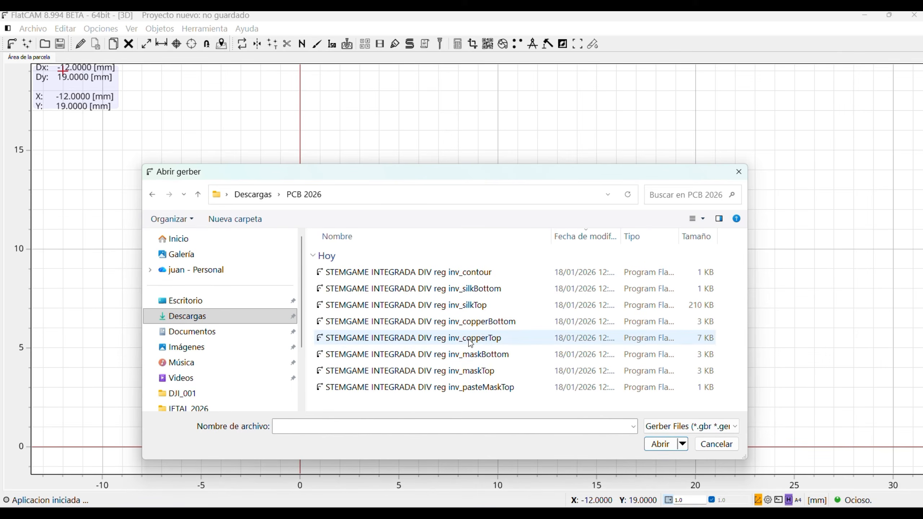
{"action": "left_click", "coordinate": [497, 343]}
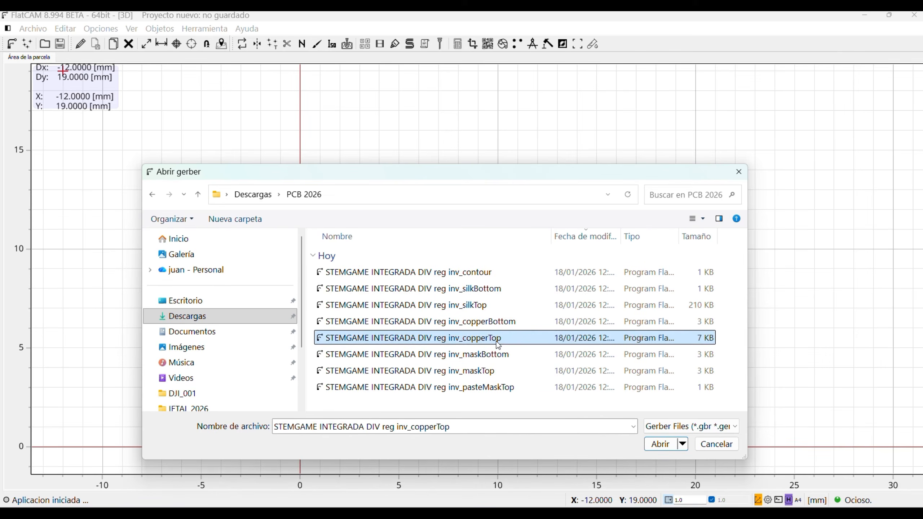
{"action": "left_click", "coordinate": [659, 444]}
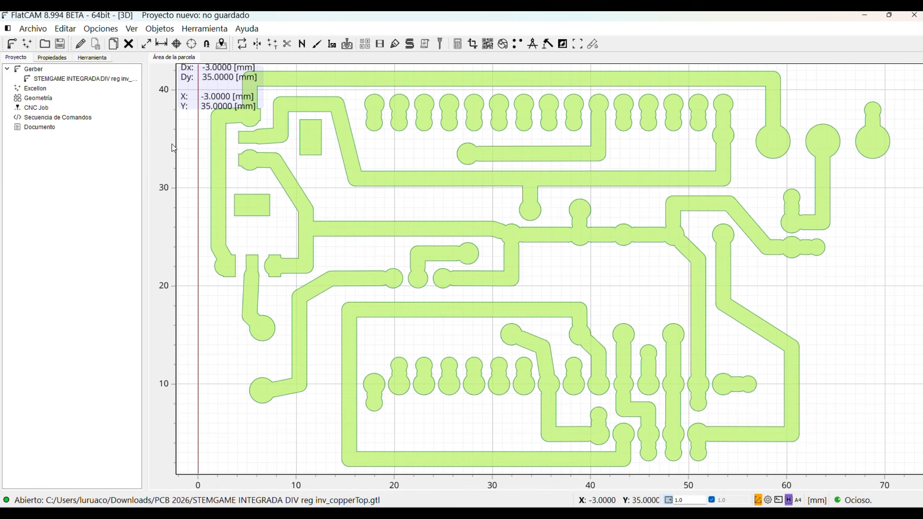
Open the Excellon drill file STEMGAME INTEGRADA DIV reg inv_drill from the PCB 2026 folder.
{"action": "left_click", "coordinate": [33, 29]}
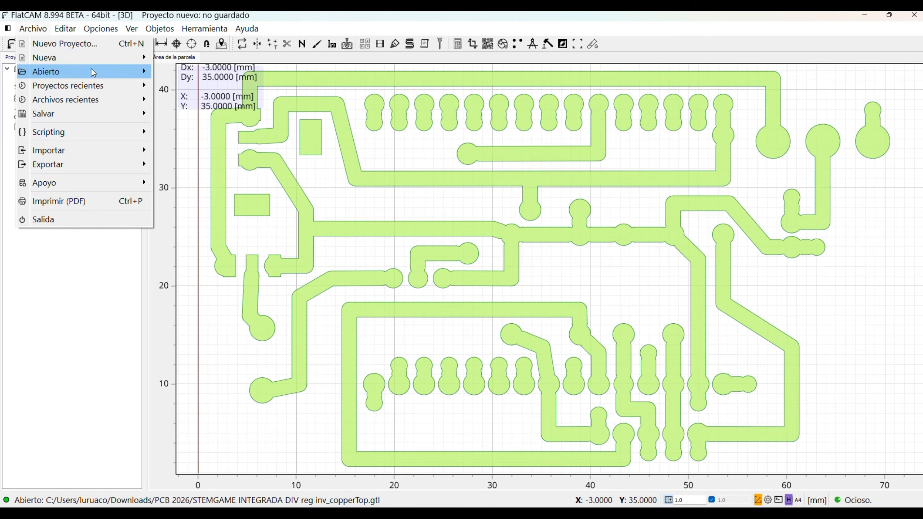
{"action": "mouse_move", "coordinate": [101, 73]}
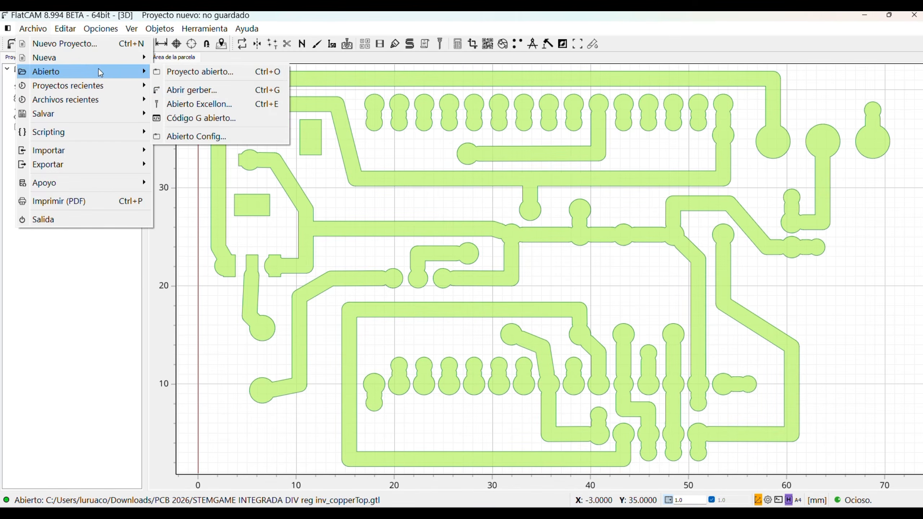
{"action": "left_click", "coordinate": [224, 105]}
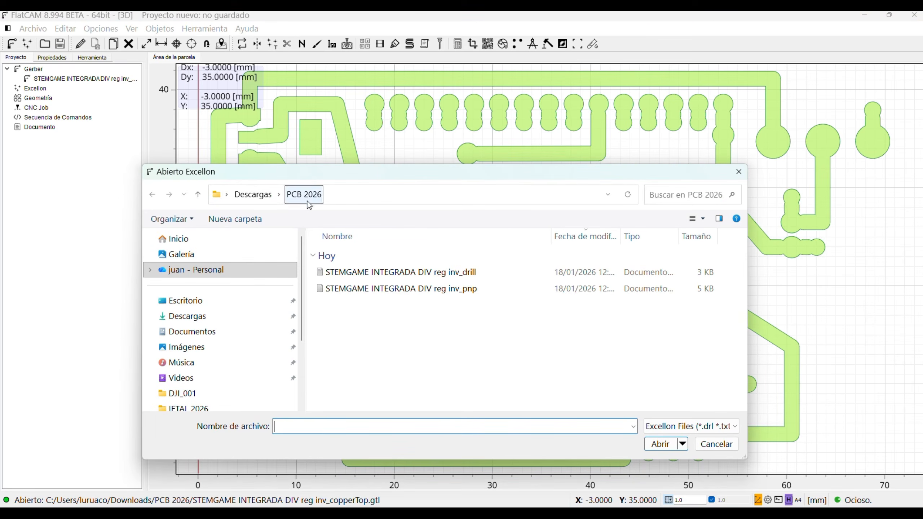
{"action": "left_click", "coordinate": [465, 276]}
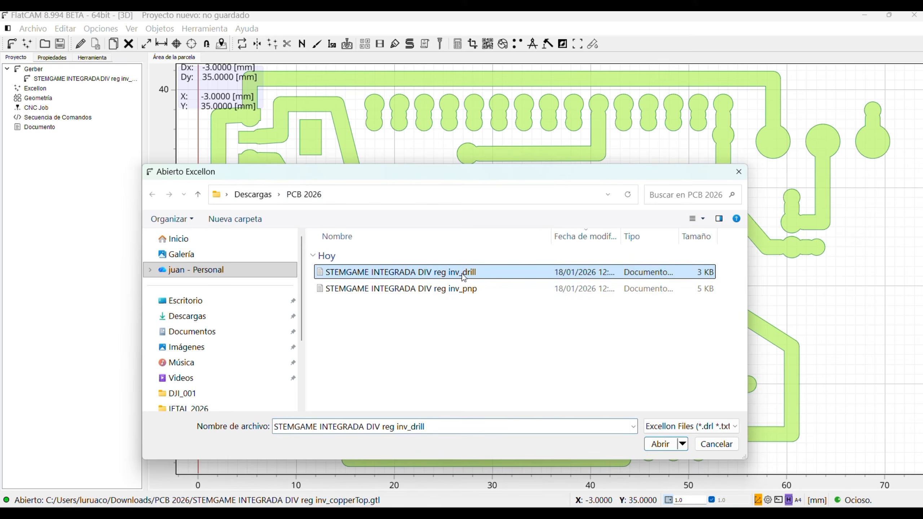
{"action": "left_click", "coordinate": [659, 443]}
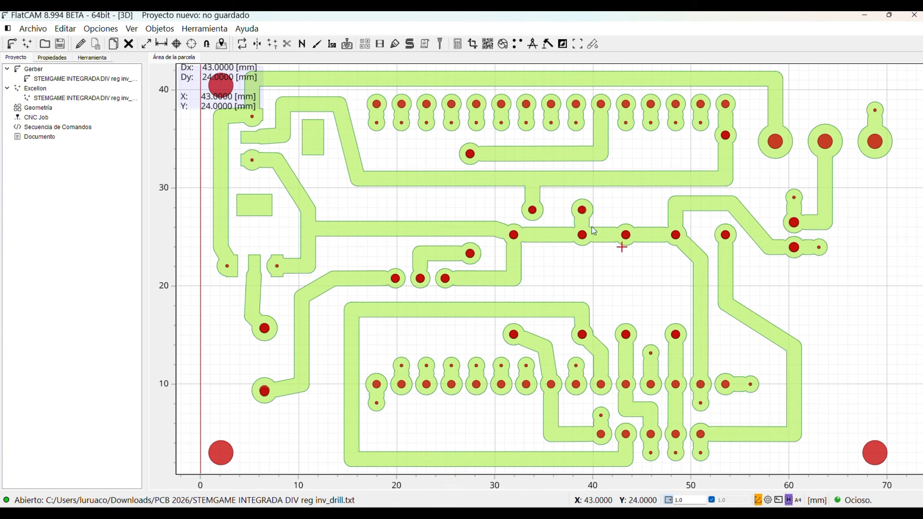
Mirror the copperTop Gerber and the drill Excellon about the Y axis with the two-sided PCB tool, using copperTop as the box reference.
{"action": "left_click", "coordinate": [206, 30]}
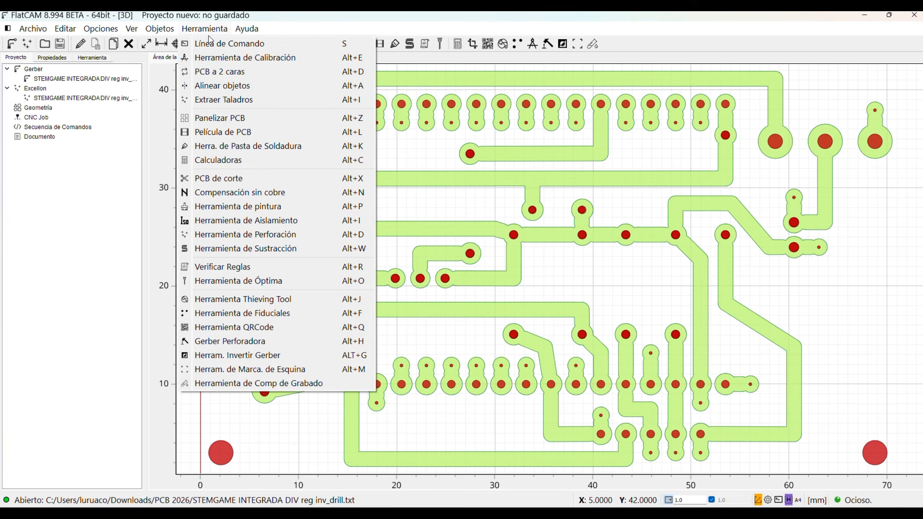
{"action": "left_click", "coordinate": [224, 73]}
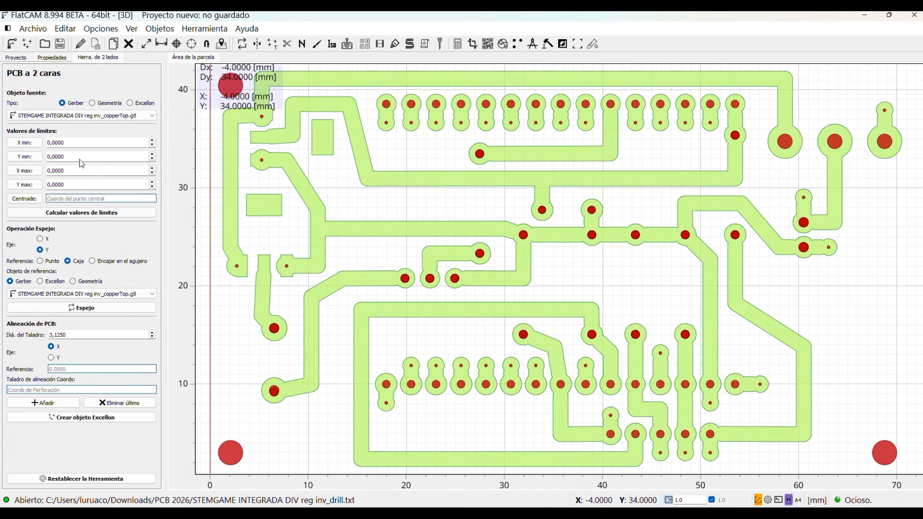
{"action": "left_click", "coordinate": [84, 308]}
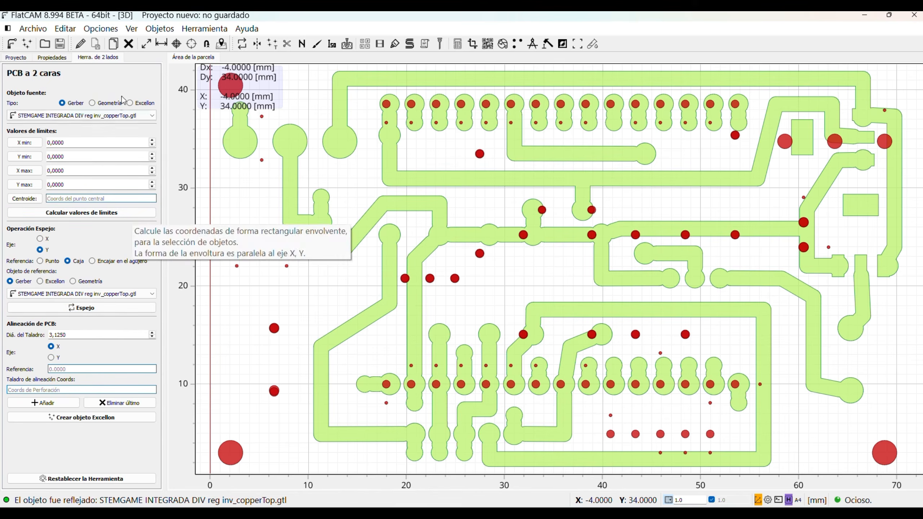
{"action": "left_click", "coordinate": [130, 103]}
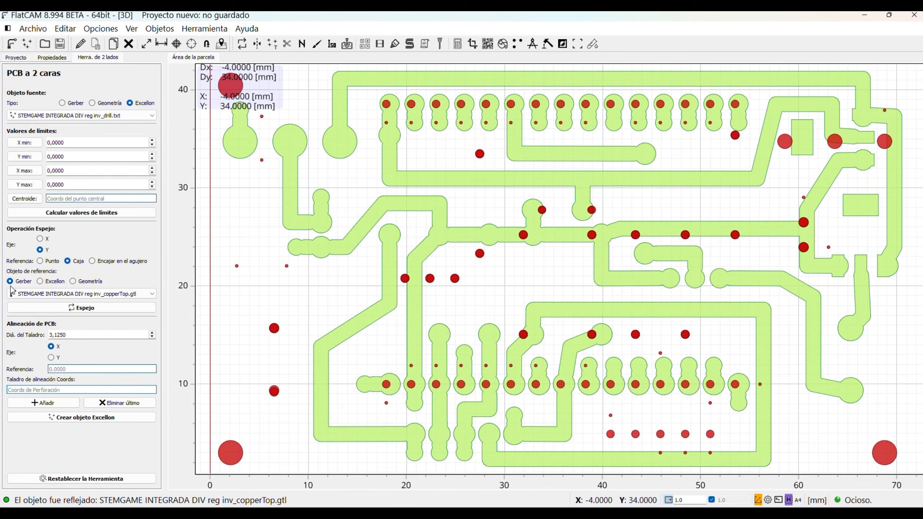
{"action": "left_click", "coordinate": [81, 308]}
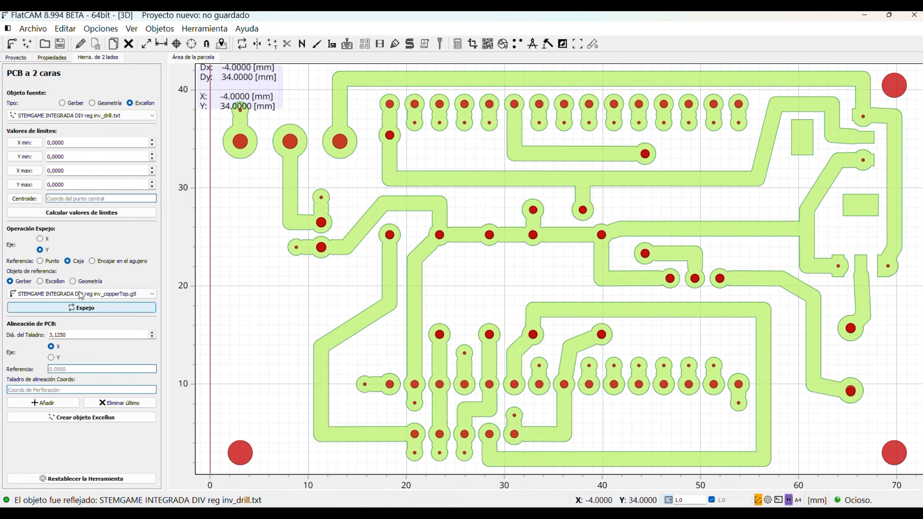
Generate the isolation geometry for the copperTop Gerber using the 0.1 mm tool set to type C1.
{"action": "left_click", "coordinate": [15, 58]}
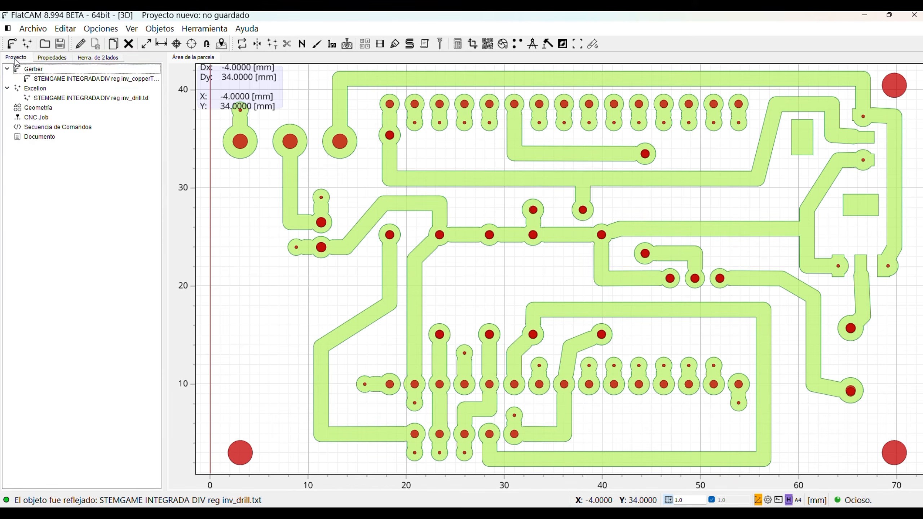
{"action": "left_click", "coordinate": [50, 80]}
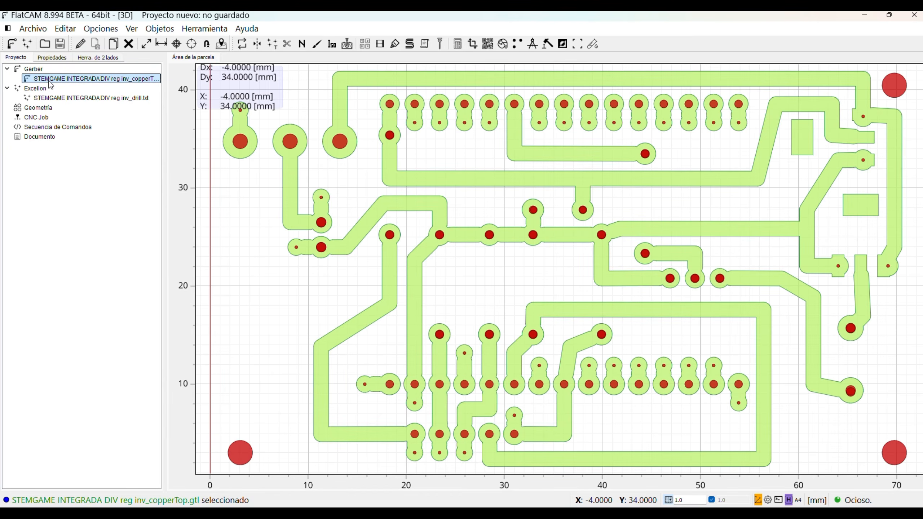
{"action": "left_click", "coordinate": [53, 58]}
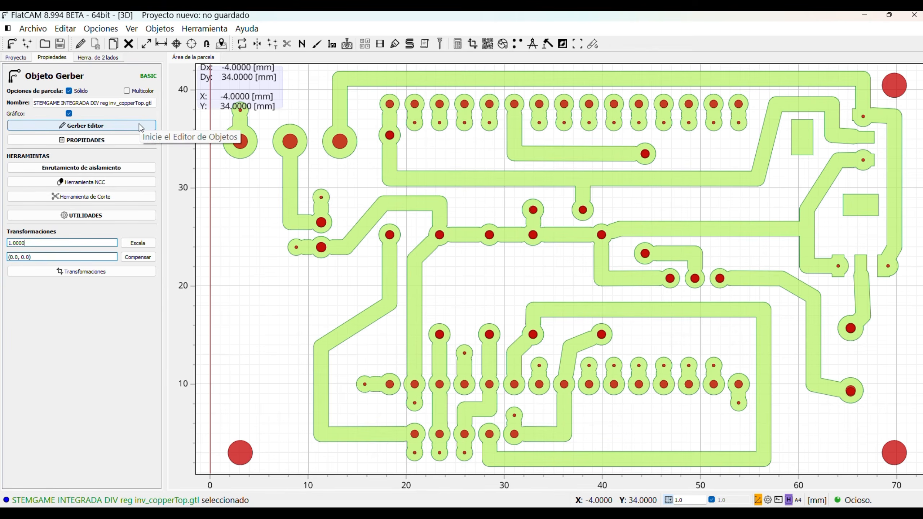
{"action": "left_click", "coordinate": [80, 168]}
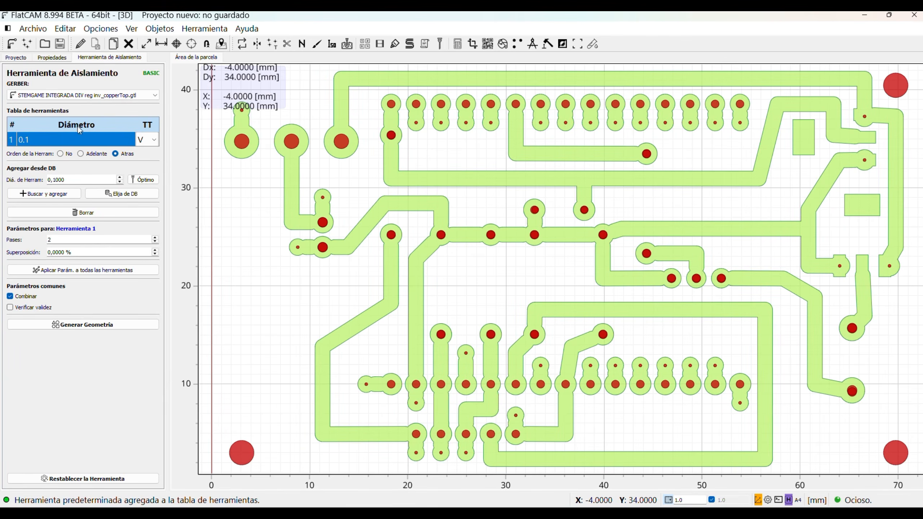
{"action": "left_click", "coordinate": [153, 146]}
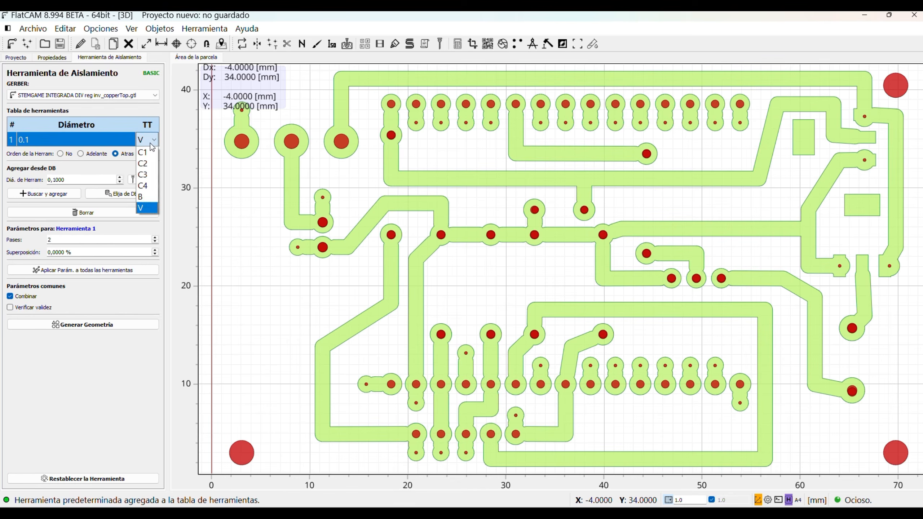
{"action": "left_click", "coordinate": [146, 154]}
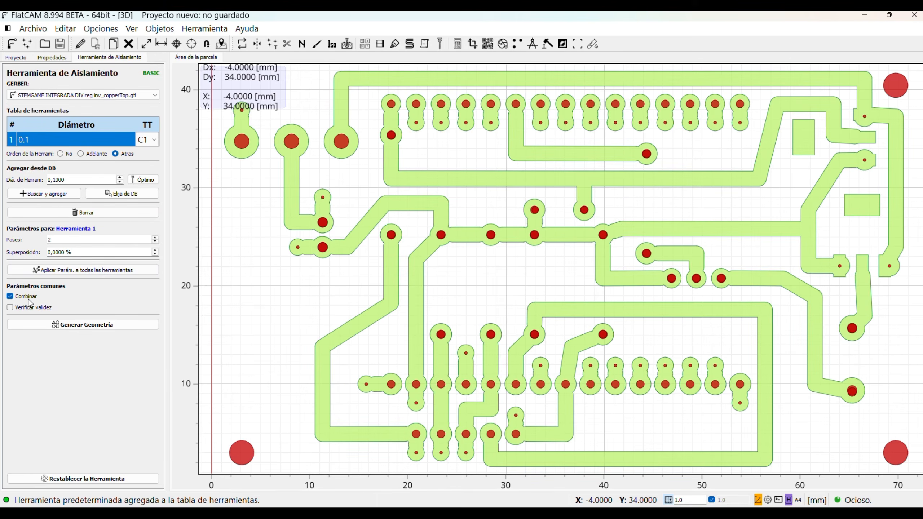
{"action": "left_click", "coordinate": [75, 325]}
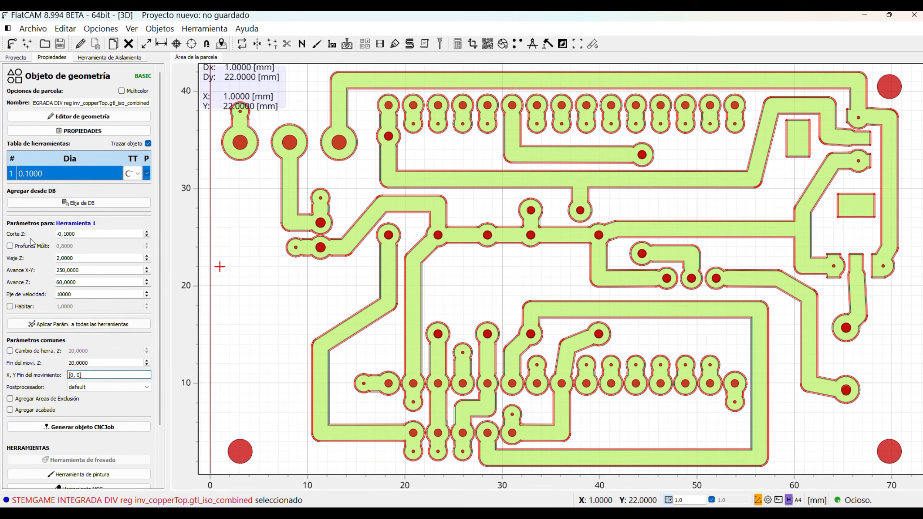
Set the isolation geometry's cut Z to -0.15 mm and its travel Z to 3 mm.
{"action": "left_click", "coordinate": [88, 233]}
{"action": "key", "text": "BackSpace"}
{"action": "key", "text": "BackSpace"}
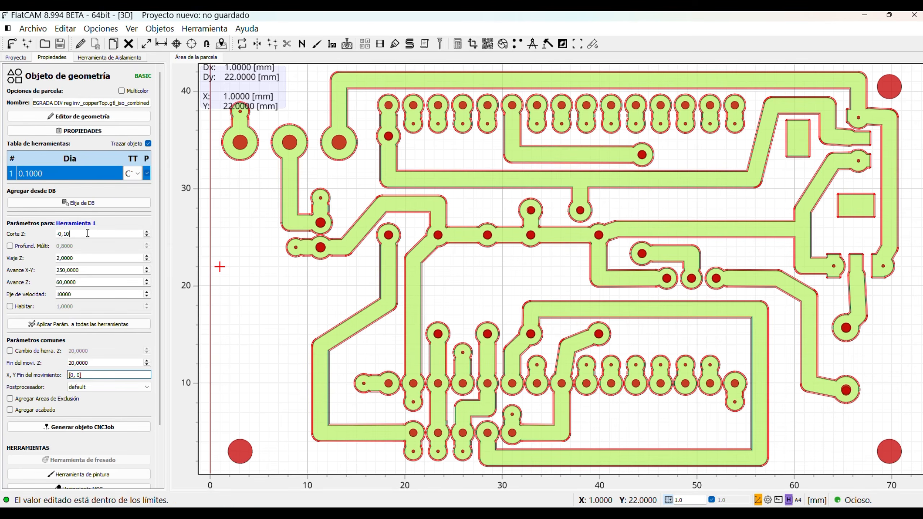
{"action": "key", "text": "BackSpace"}
{"action": "type", "text": "5"}
{"action": "left_click", "coordinate": [88, 256]}
{"action": "type", "text": "3"}
{"action": "left_click", "coordinate": [108, 252]}
Check the end-move Z setting and generate the CNC job object from the isolation geometry.
{"action": "scroll", "coordinate": [92, 295], "scroll_direction": "down", "scroll_amount": 3}
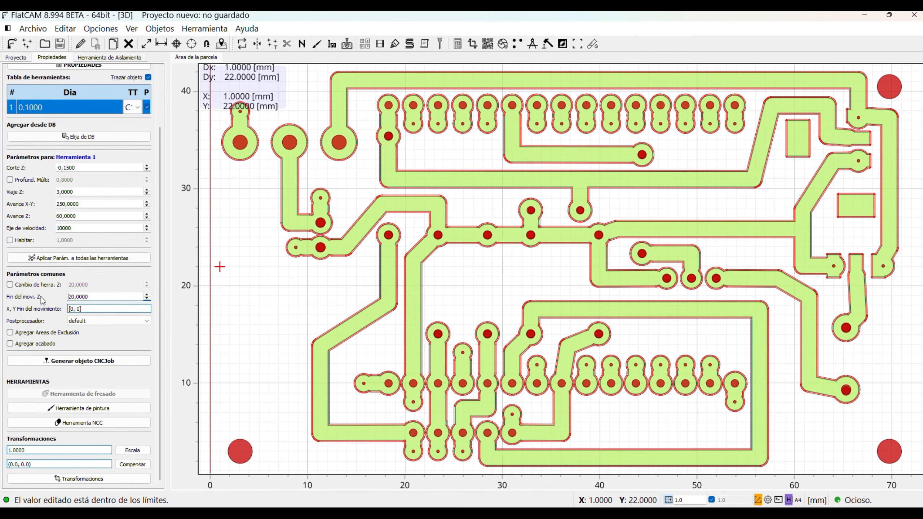
{"action": "double_click", "coordinate": [104, 295]}
{"action": "left_click", "coordinate": [99, 308]}
{"action": "left_click", "coordinate": [77, 363]}
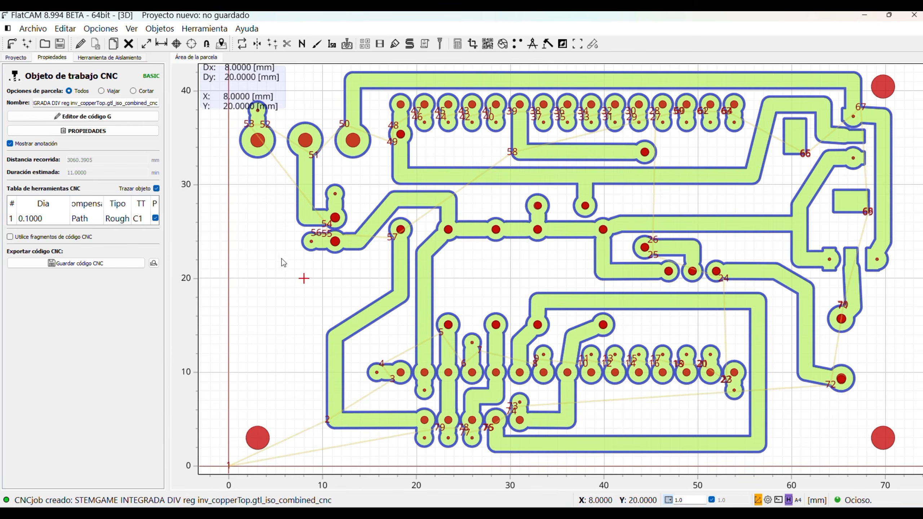
Save the isolation CNC code as CORTE PISTAS in .nc format in the PCB 2026 folder inside Descargas.
{"action": "left_click", "coordinate": [70, 265]}
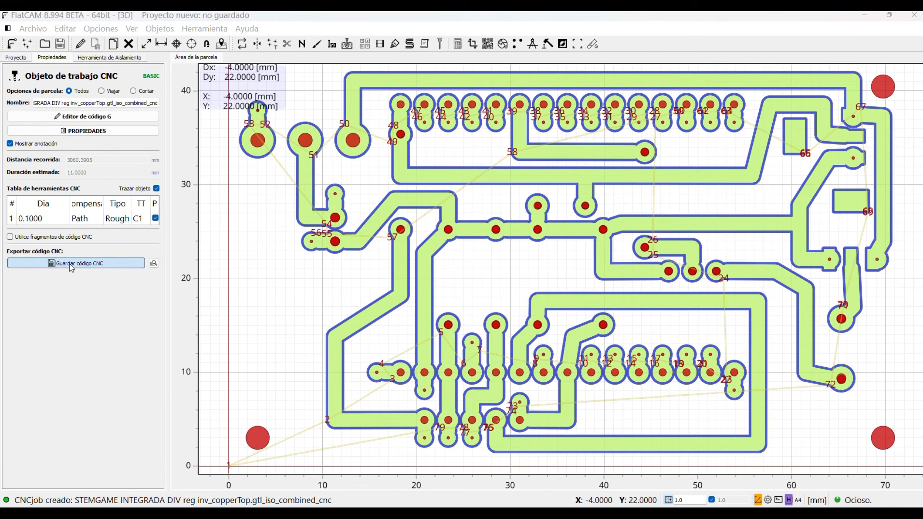
{"action": "left_click", "coordinate": [192, 323]}
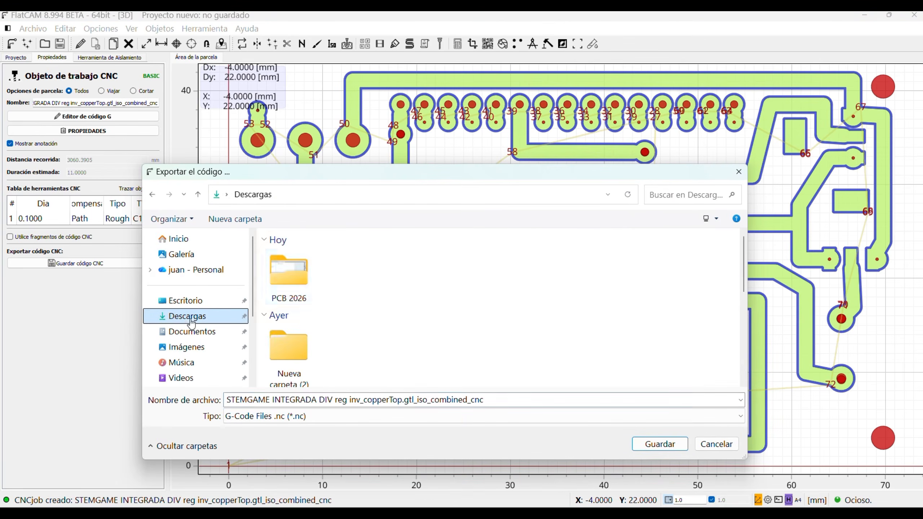
{"action": "double_click", "coordinate": [295, 280]}
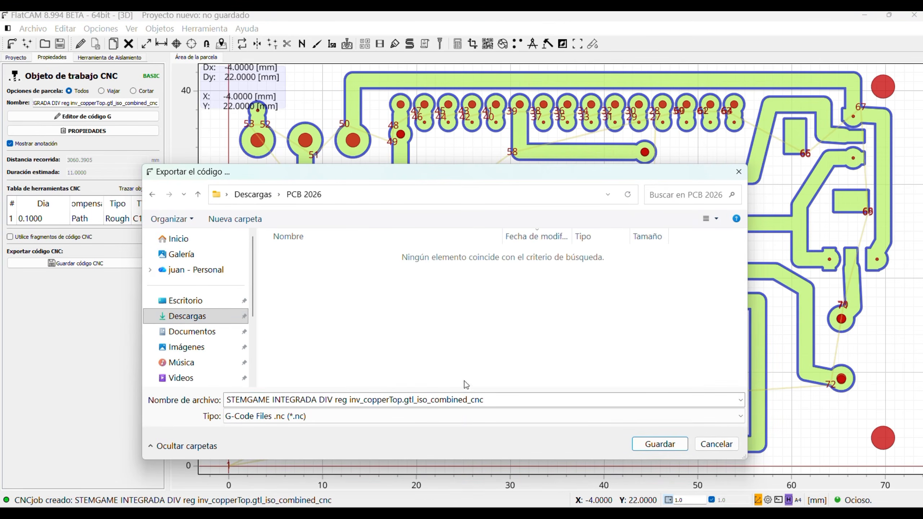
{"action": "left_click", "coordinate": [512, 397]}
{"action": "type", "text": "CORRE"}
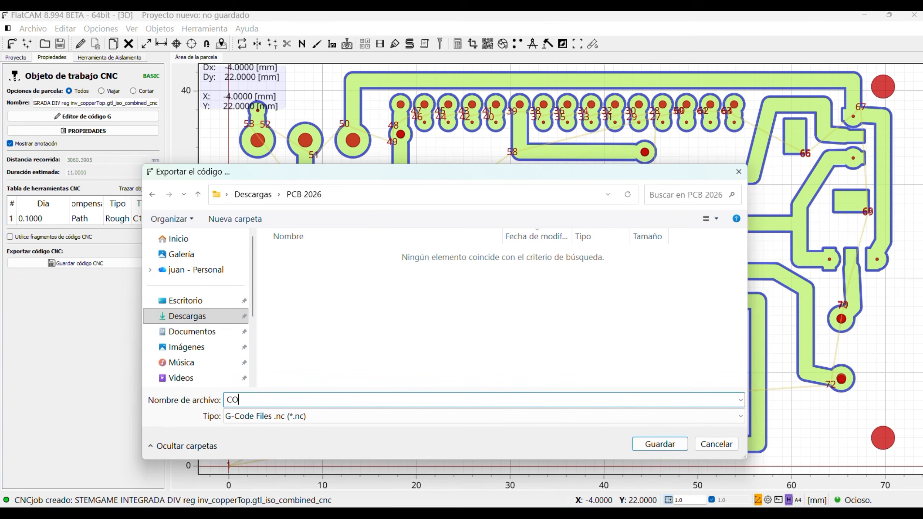
{"action": "key", "text": "BackSpace"}
{"action": "key", "text": "BackSpace"}
{"action": "key", "text": "BackSpace"}
{"action": "type", "text": "TE PISTAS"}
{"action": "left_click", "coordinate": [661, 445]}
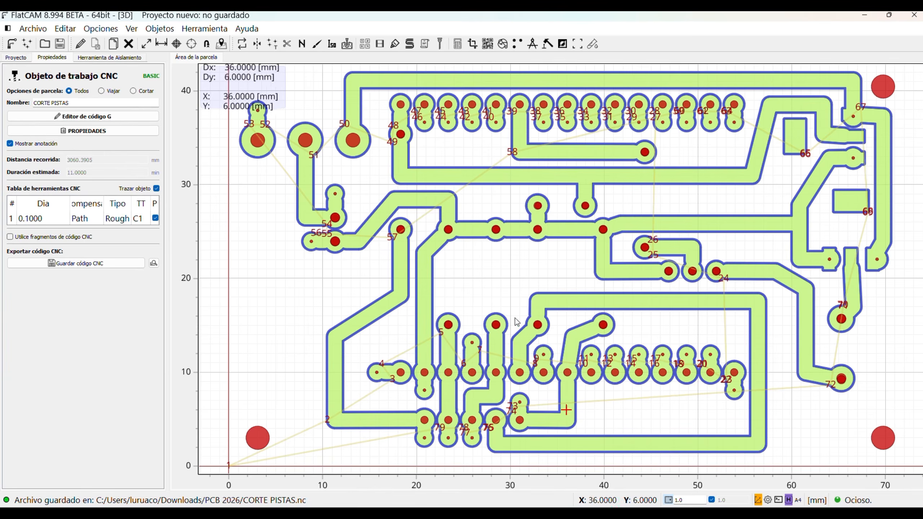
Open the drill Excellon object, STEMGAME INTEGRADA DIV reg inv_drill.txt, in the Excellon Editor.
{"action": "left_click", "coordinate": [16, 58]}
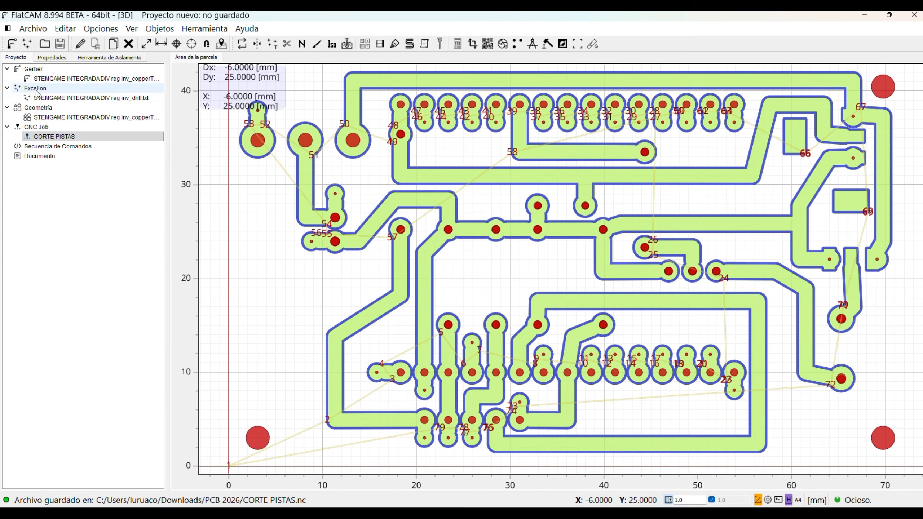
{"action": "left_click", "coordinate": [50, 98]}
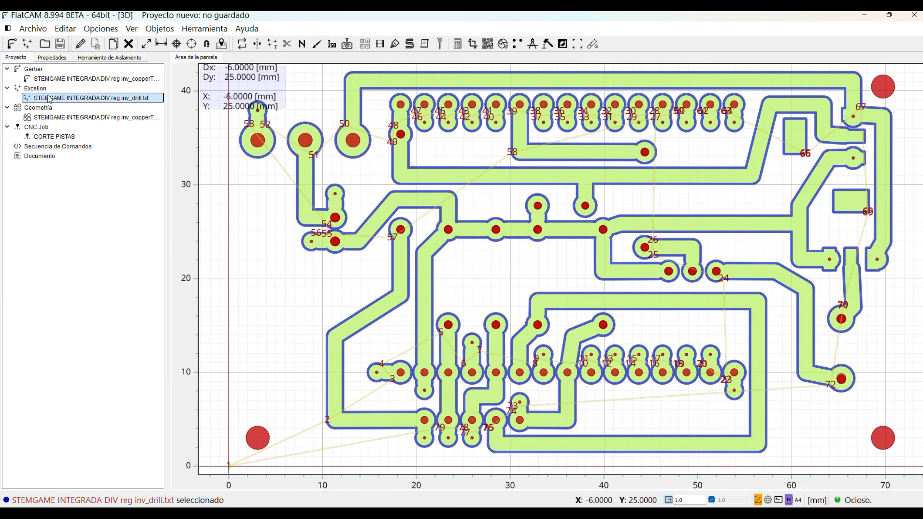
{"action": "left_click", "coordinate": [53, 58]}
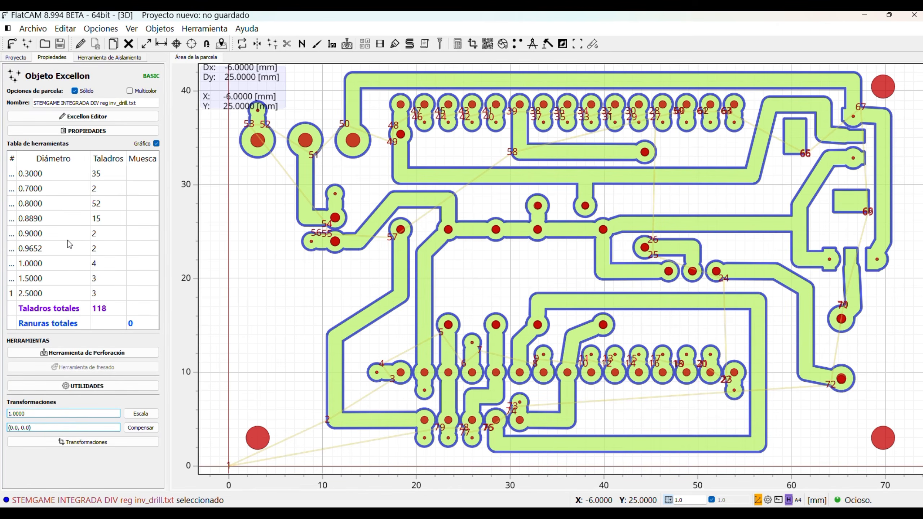
{"action": "left_click", "coordinate": [71, 117]}
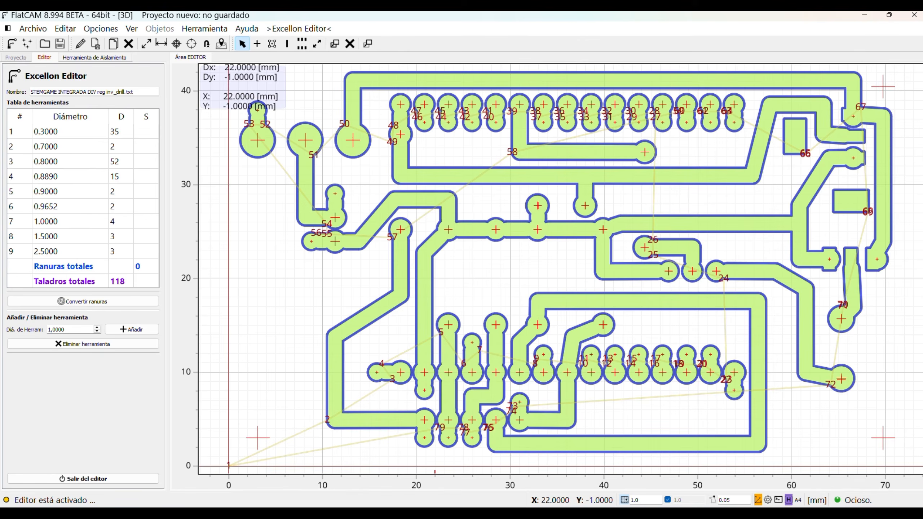
Switch to the STEMGAME board in Fritzing and replace the trace joining the upper header row's leftmost pad to its via.
{"action": "mouse_move", "coordinate": [423, 513]}
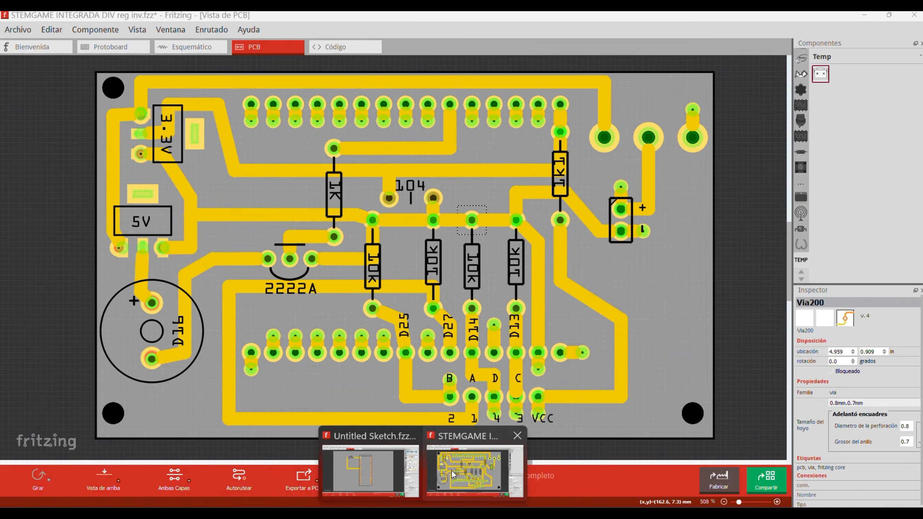
{"action": "left_click", "coordinate": [453, 474]}
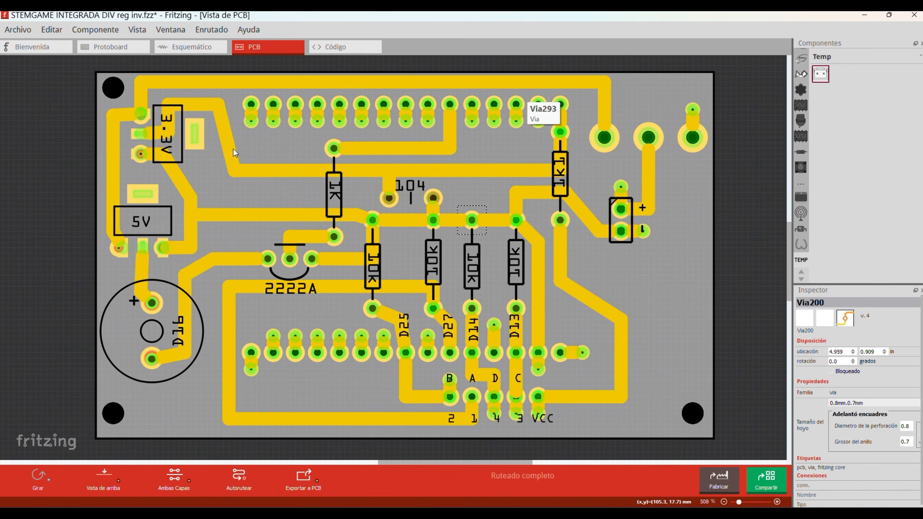
{"action": "left_click", "coordinate": [254, 132]}
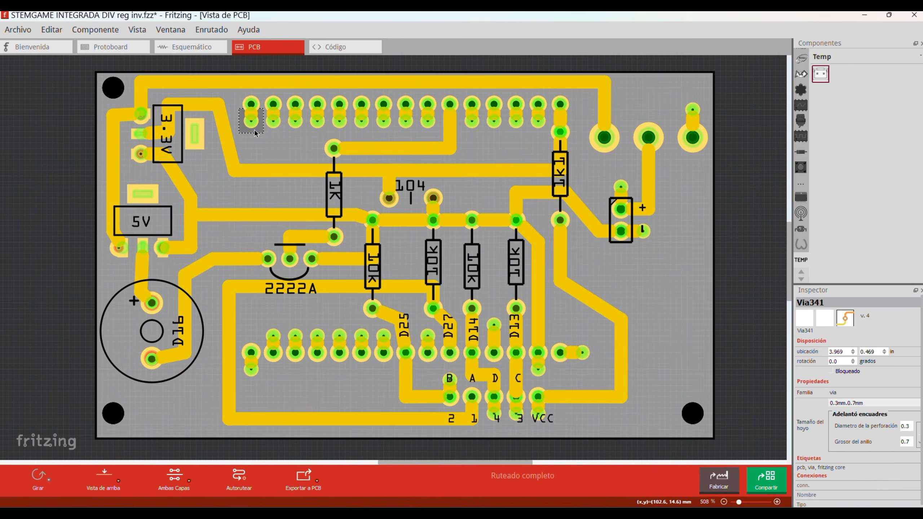
{"action": "left_click", "coordinate": [250, 115]}
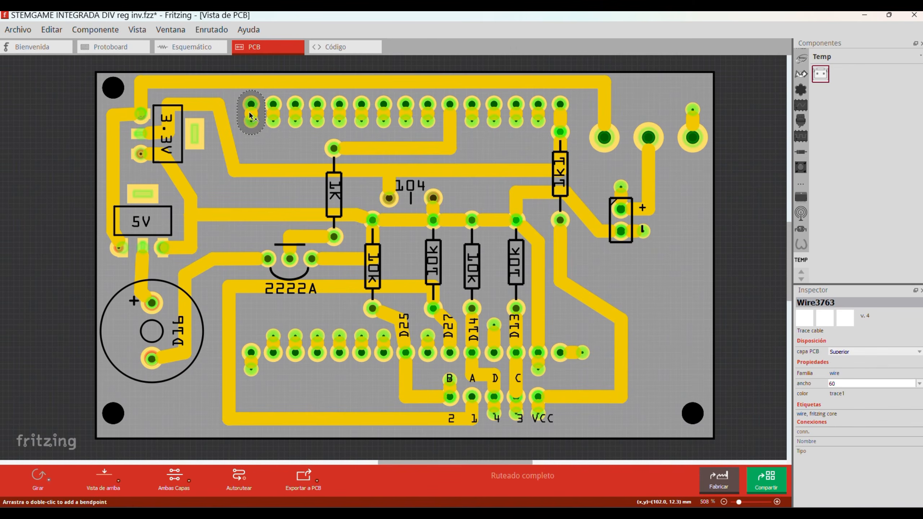
{"action": "key", "text": "Delete"}
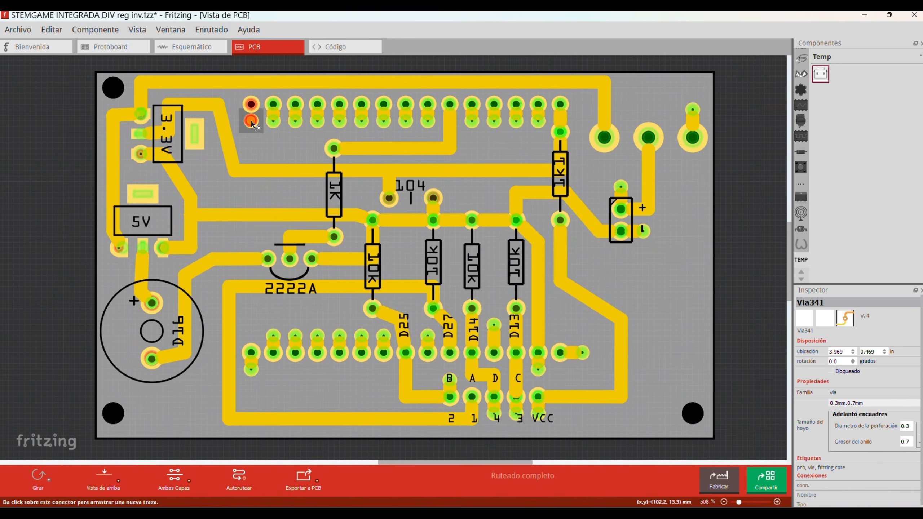
{"action": "left_click_drag", "start_coordinate": [251, 122], "coordinate": [251, 104]}
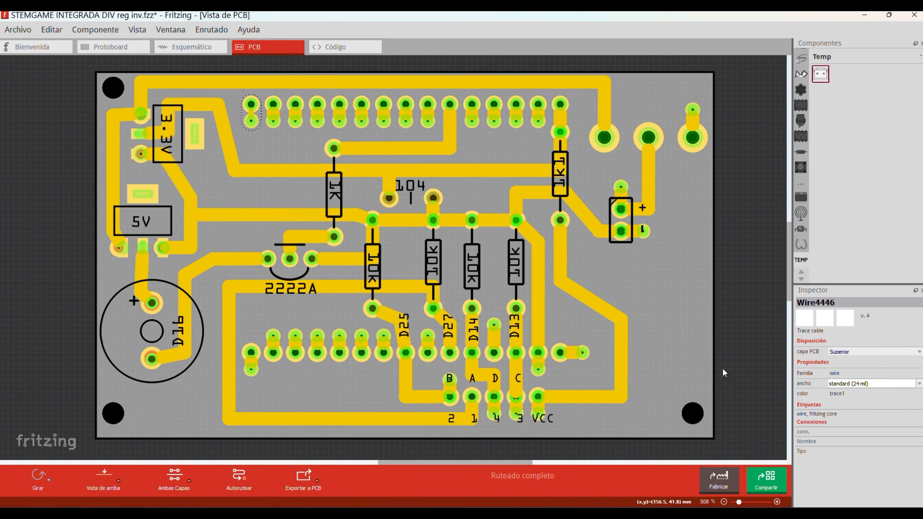
Set the width of the redrawn trace between the leftmost header pad and its via to 60.
{"action": "left_click_drag", "start_coordinate": [891, 384], "coordinate": [772, 397]}
{"action": "type", "text": "60"}
{"action": "key", "text": "Delete"}
{"action": "key", "text": "Return"}
{"action": "left_click", "coordinate": [693, 194]}
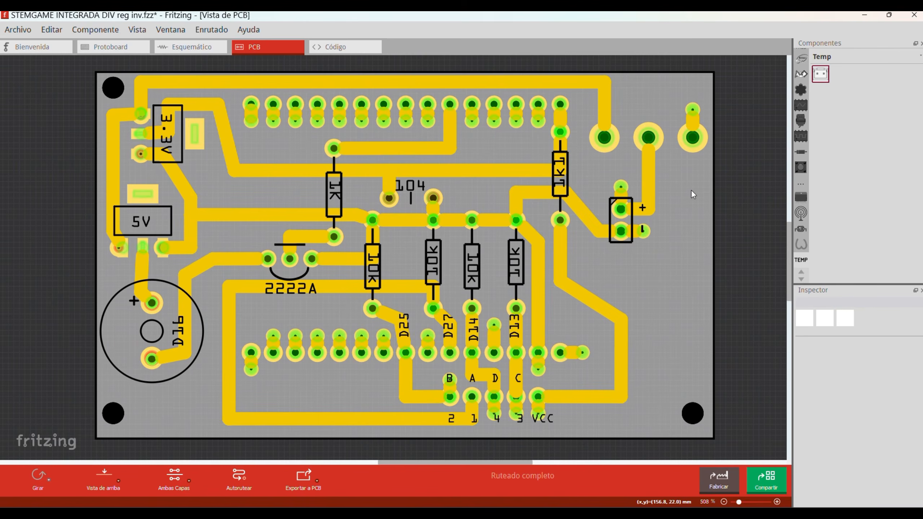
Delete the trace and the 0.3 mm via attached to the leftmost pad of the upper header row.
{"action": "left_click", "coordinate": [256, 117]}
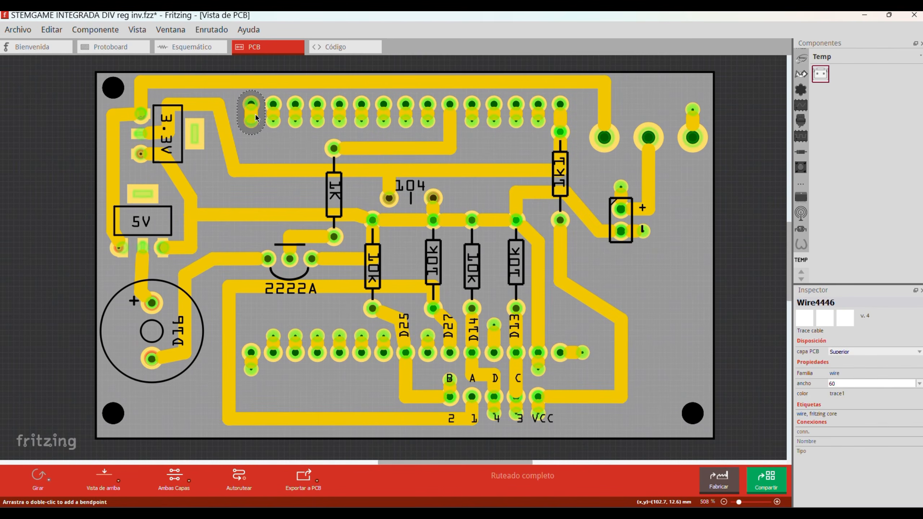
{"action": "key", "text": "Delete"}
{"action": "left_click", "coordinate": [256, 119]}
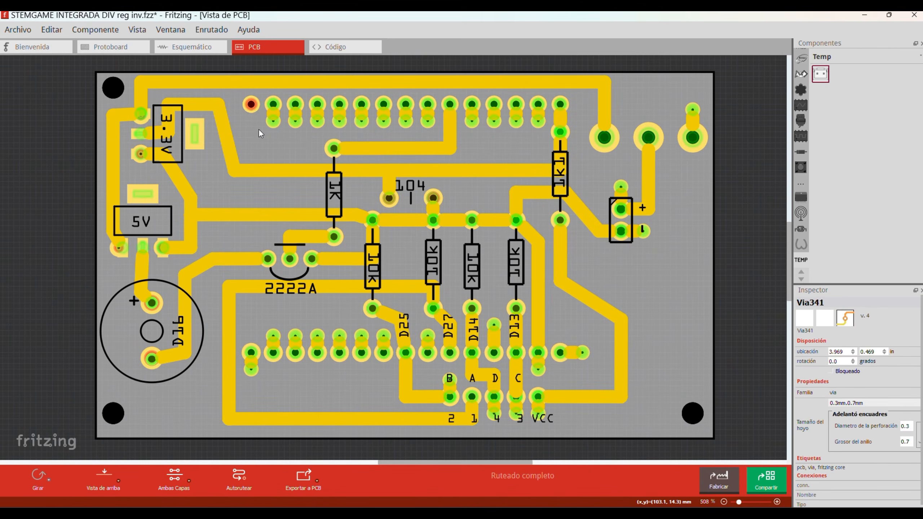
{"action": "left_click", "coordinate": [259, 130]}
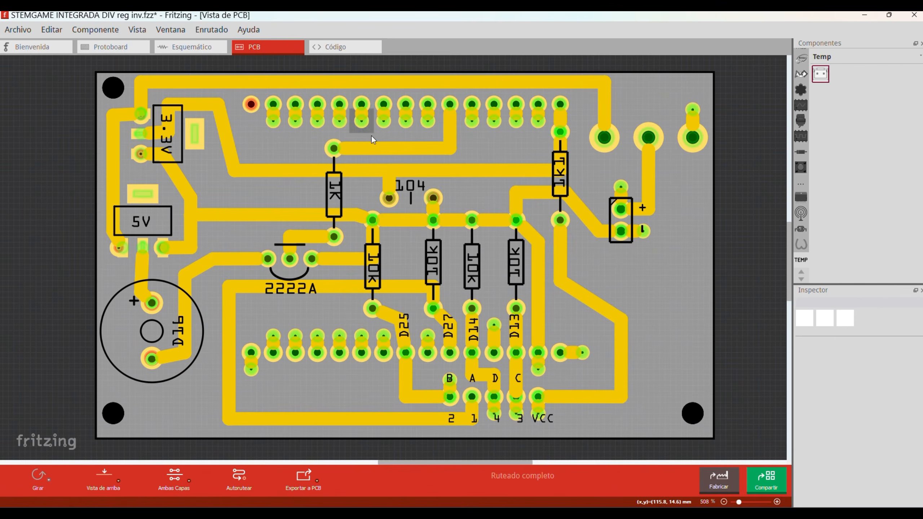
{"action": "left_click", "coordinate": [371, 130]}
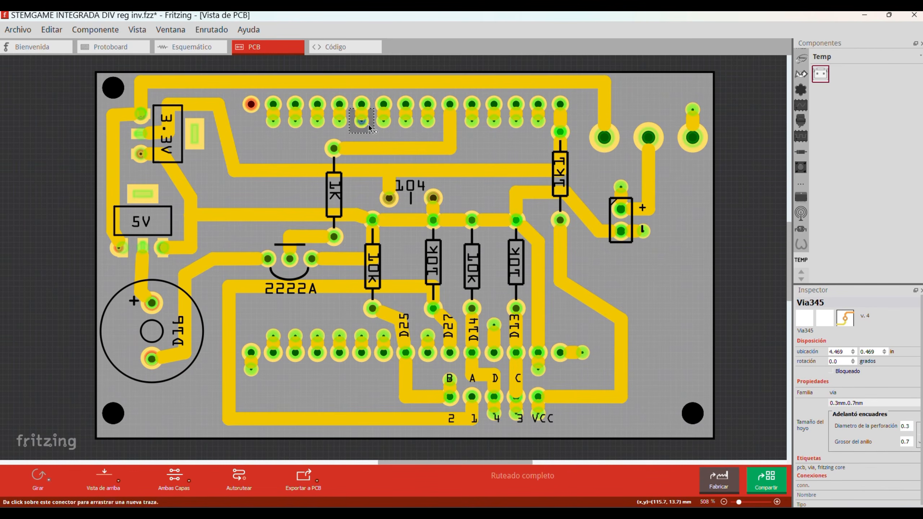
Switch back to FlatCAM and delete the 0.3 mm drill tool from the Excellon object.
{"action": "mouse_move", "coordinate": [678, 514]}
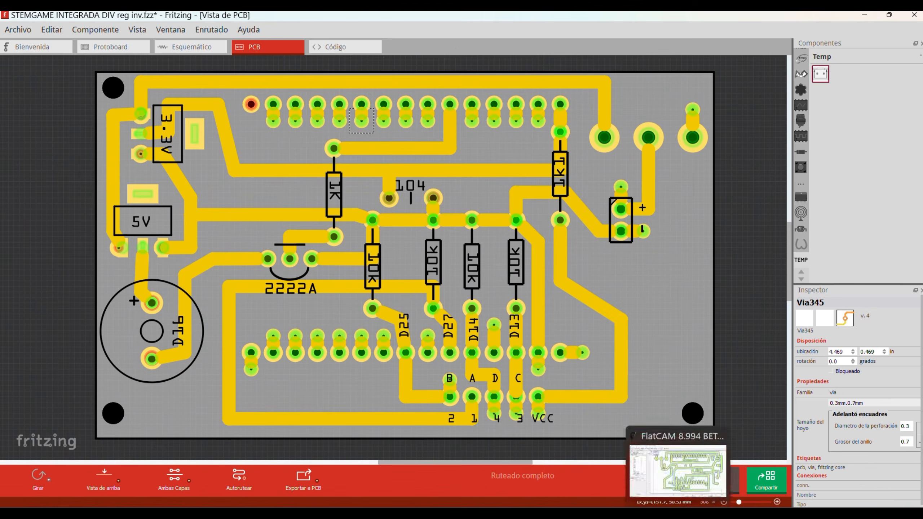
{"action": "left_click", "coordinate": [678, 472]}
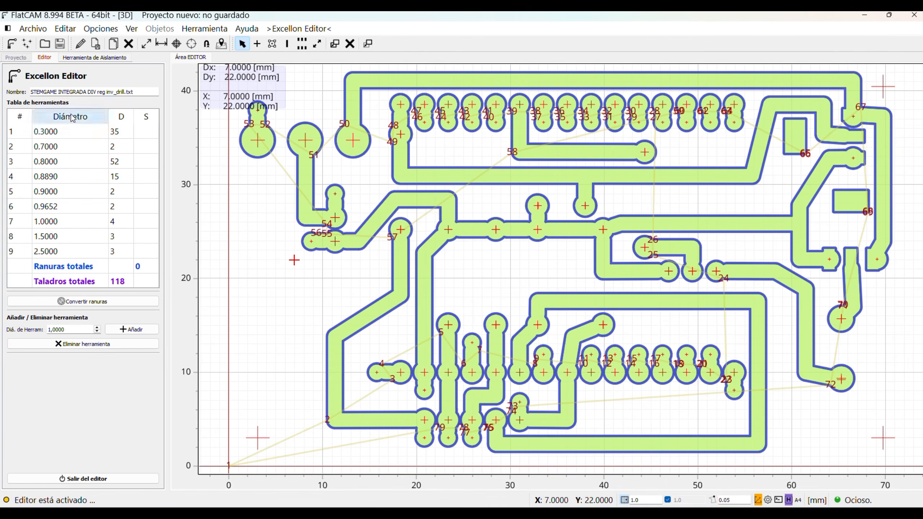
{"action": "left_click", "coordinate": [44, 135]}
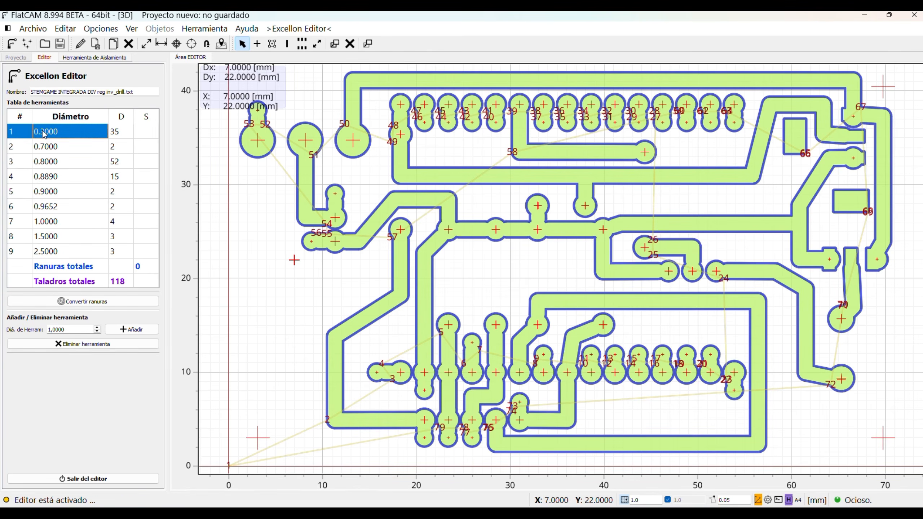
{"action": "key", "text": "Delete"}
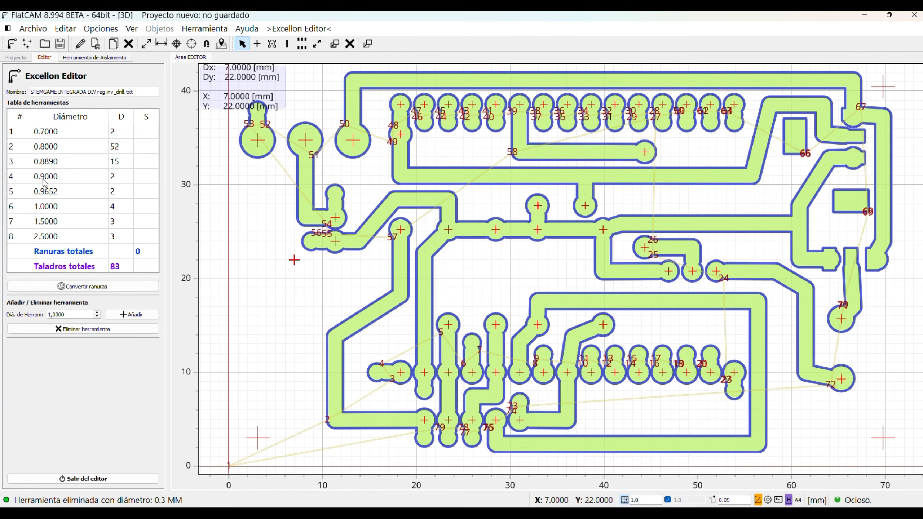
Delete the 0.7, 0.889, 0.9 and 0.9652 mm drill tools, then exit the editor and save the edited object.
{"action": "left_click", "coordinate": [10, 133]}
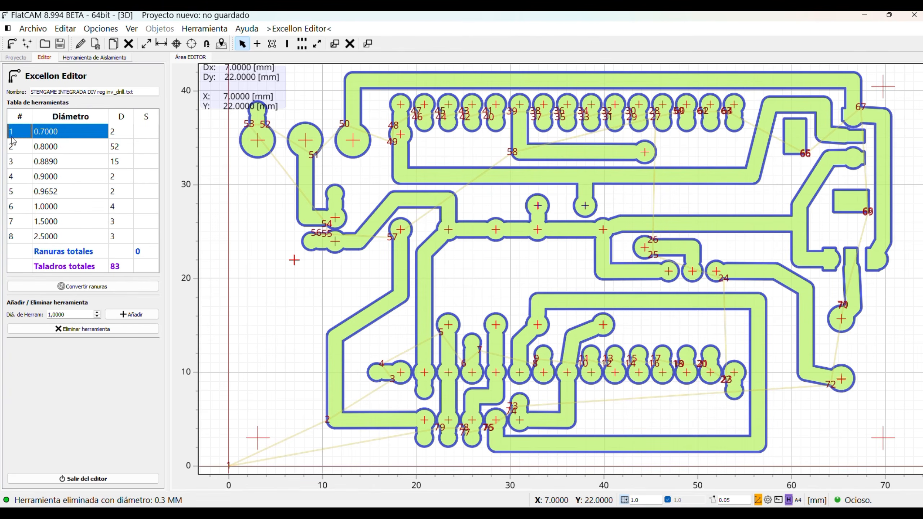
{"action": "left_click", "coordinate": [16, 168], "text": "ctrl"}
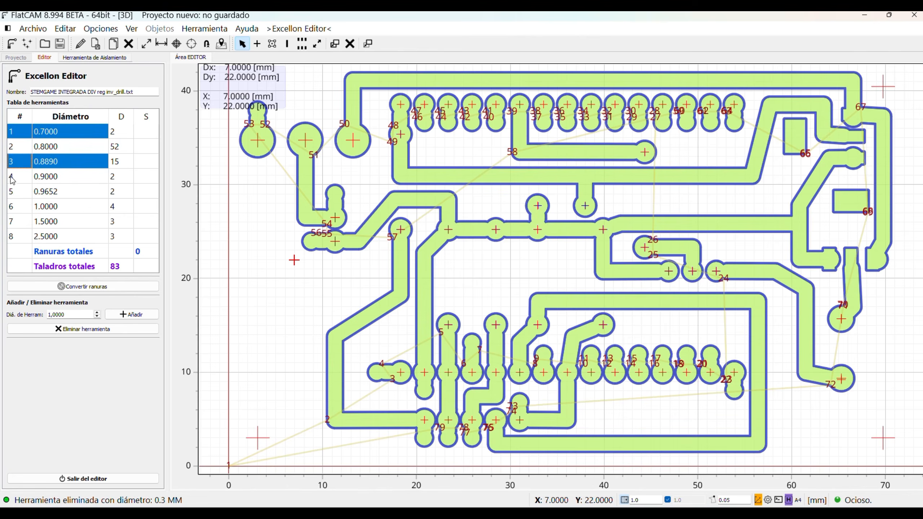
{"action": "left_click", "coordinate": [11, 177], "text": "ctrl"}
{"action": "left_click", "coordinate": [12, 192], "text": "ctrl"}
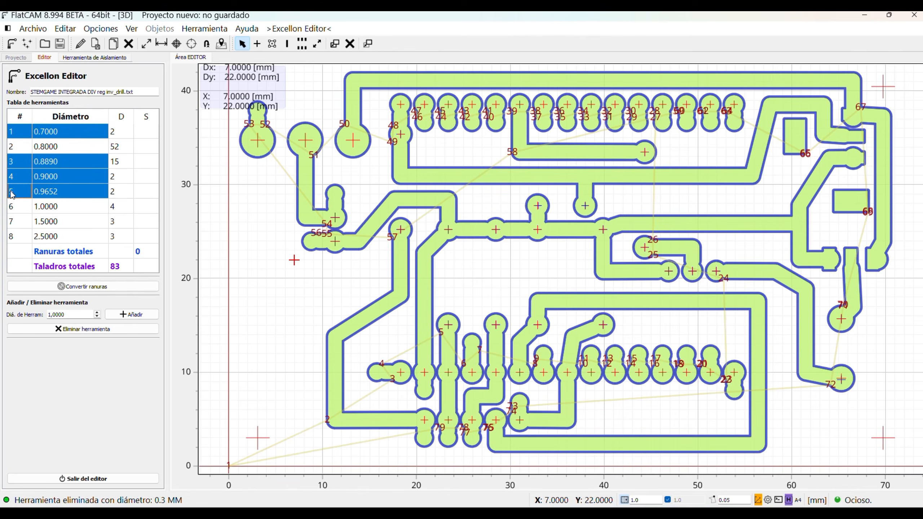
{"action": "key", "text": "Delete"}
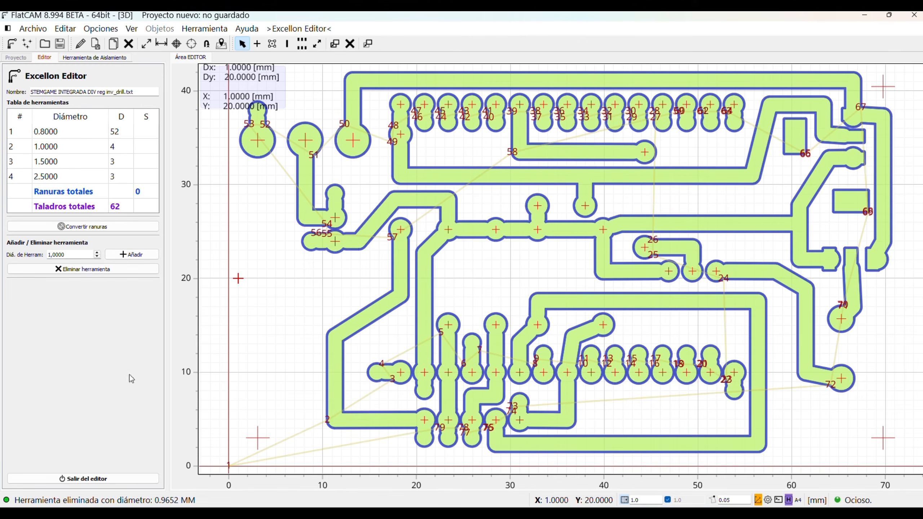
{"action": "left_click", "coordinate": [100, 479]}
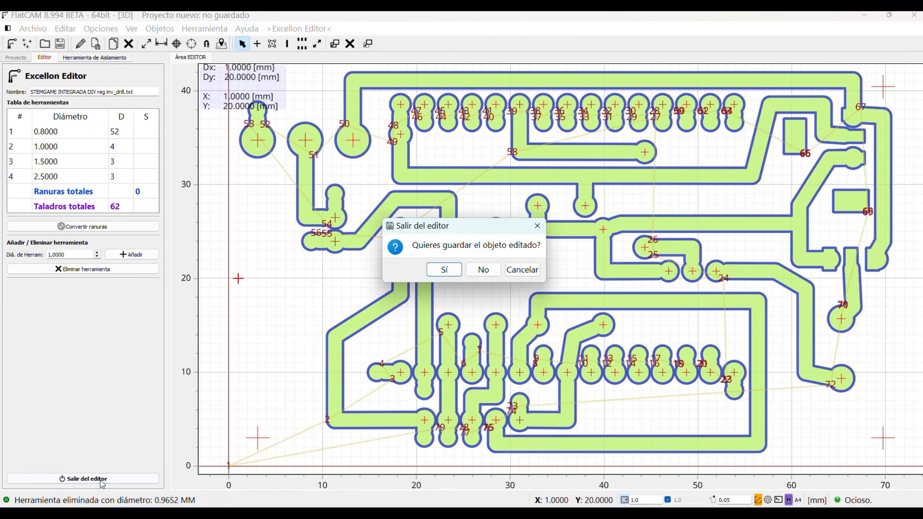
{"action": "left_click", "coordinate": [443, 271]}
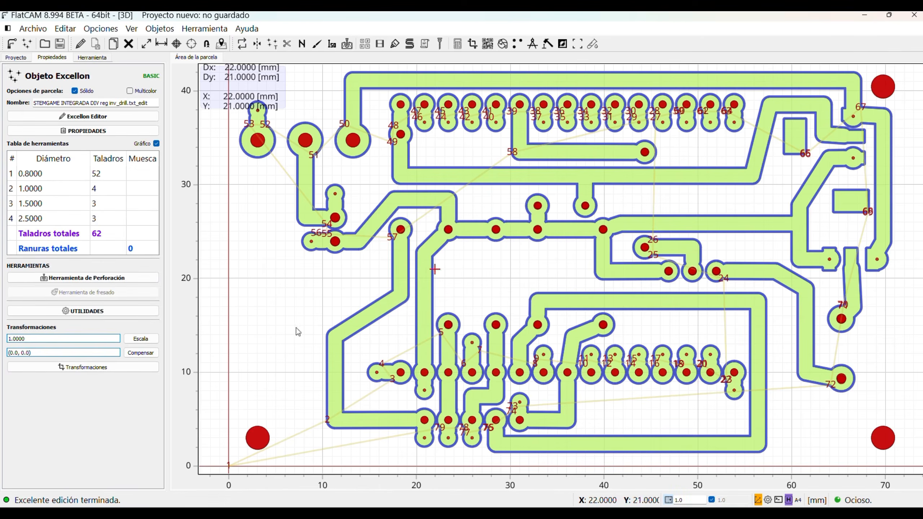
Generate a drilling CNC job from the edited Excellon object's four tools with cut Z -2.2 mm and travel Z 3 mm.
{"action": "left_click", "coordinate": [87, 277]}
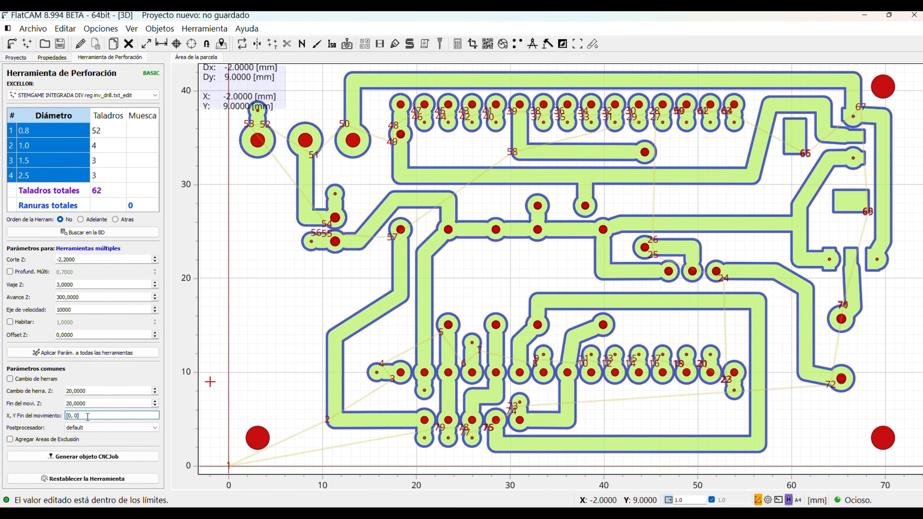
{"action": "left_click", "coordinate": [82, 457]}
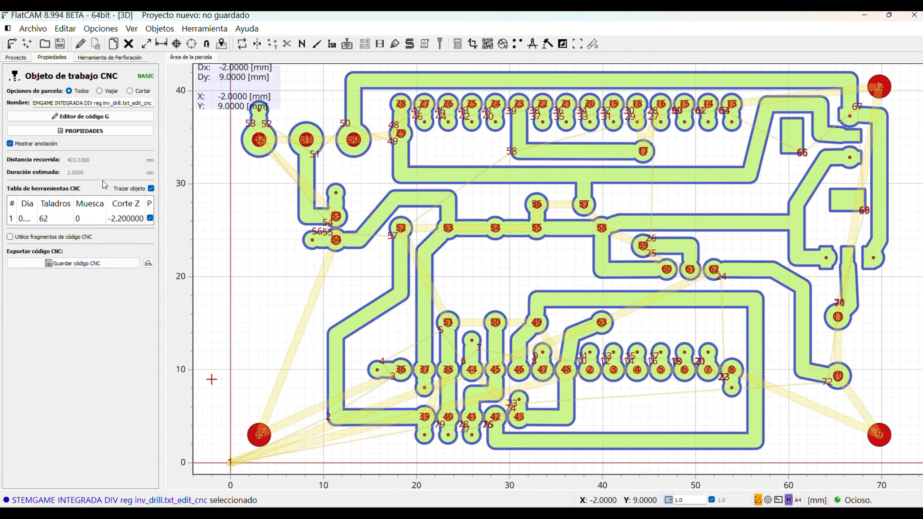
Save the drilling CNC code as TALADROS 0.8MM in .nc format in the PCB 2026 folder.
{"action": "left_click", "coordinate": [83, 266]}
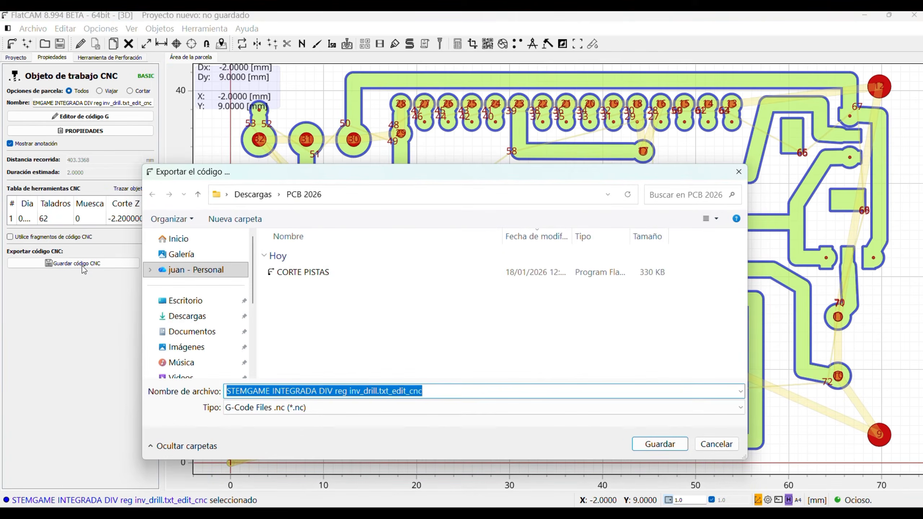
{"action": "type", "text": "TALAD"}
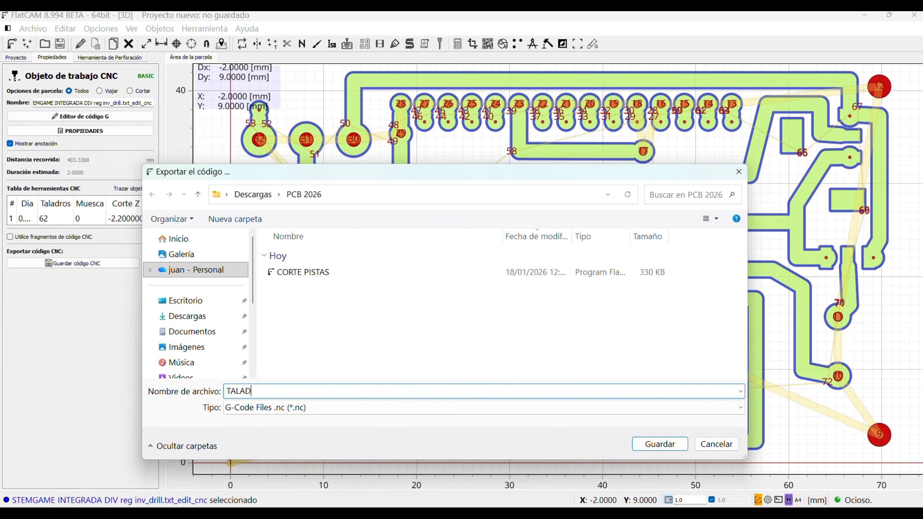
{"action": "type", "text": "ROS 0.8MM"}
{"action": "left_click", "coordinate": [653, 443]}
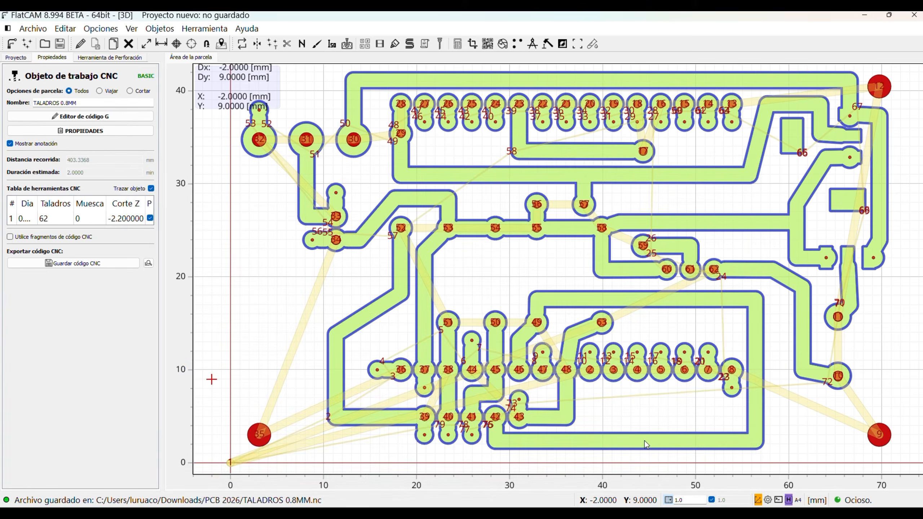
Open the original drill Excellon object in the Excellon Editor and delete its 0.3, 0.7 and 0.8 mm drill tools.
{"action": "left_click", "coordinate": [13, 58]}
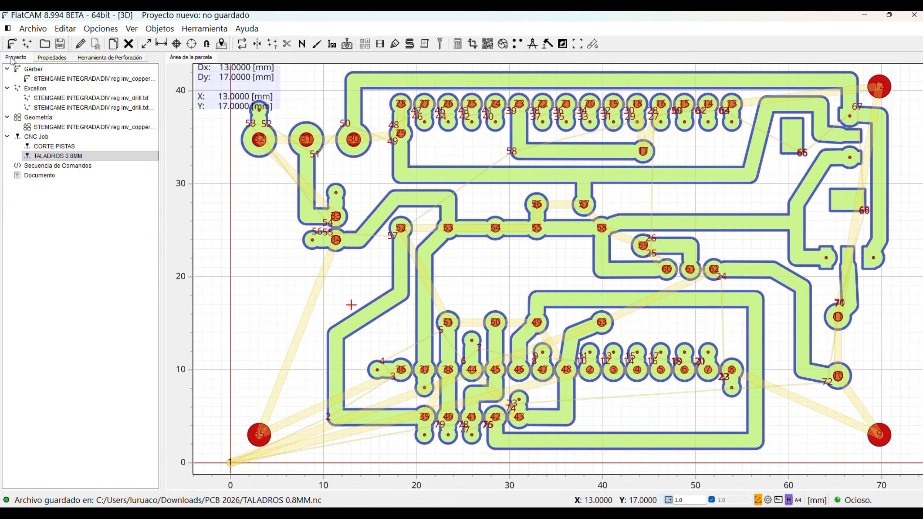
{"action": "left_click", "coordinate": [41, 89]}
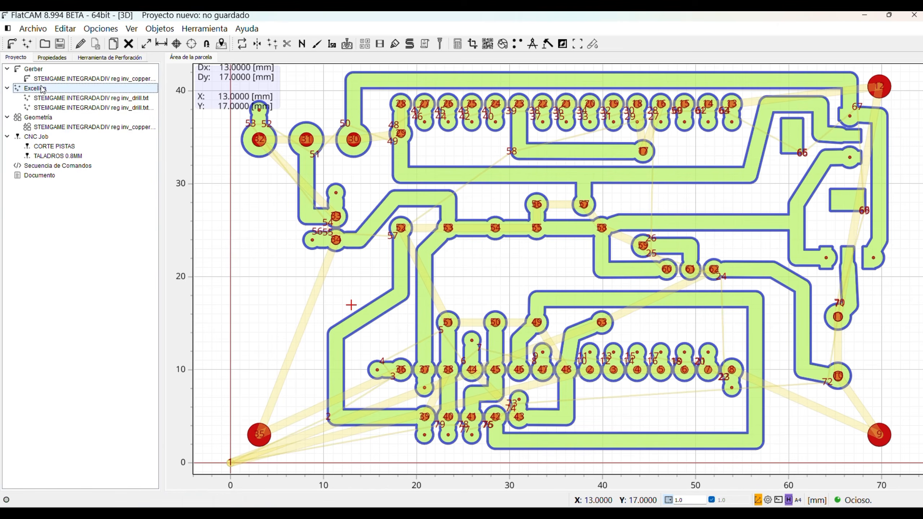
{"action": "left_click", "coordinate": [63, 102]}
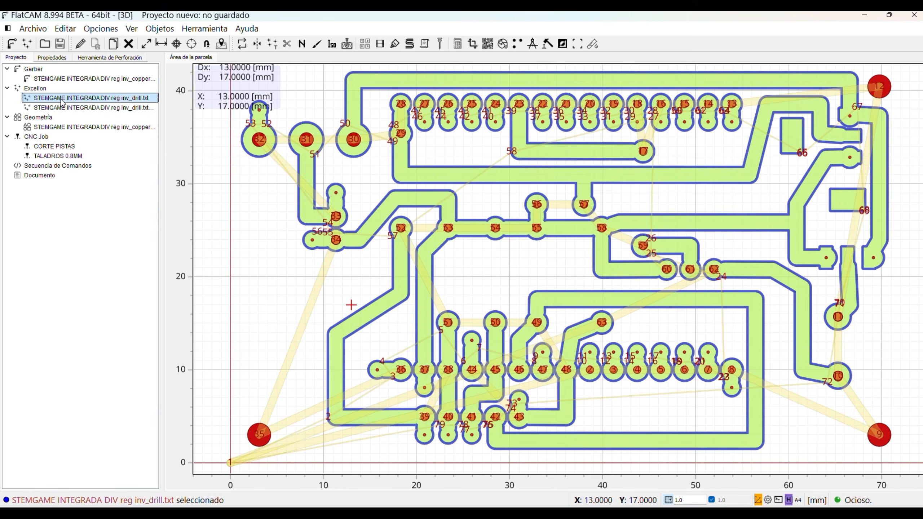
{"action": "left_click", "coordinate": [55, 58]}
{"action": "left_click", "coordinate": [67, 117]}
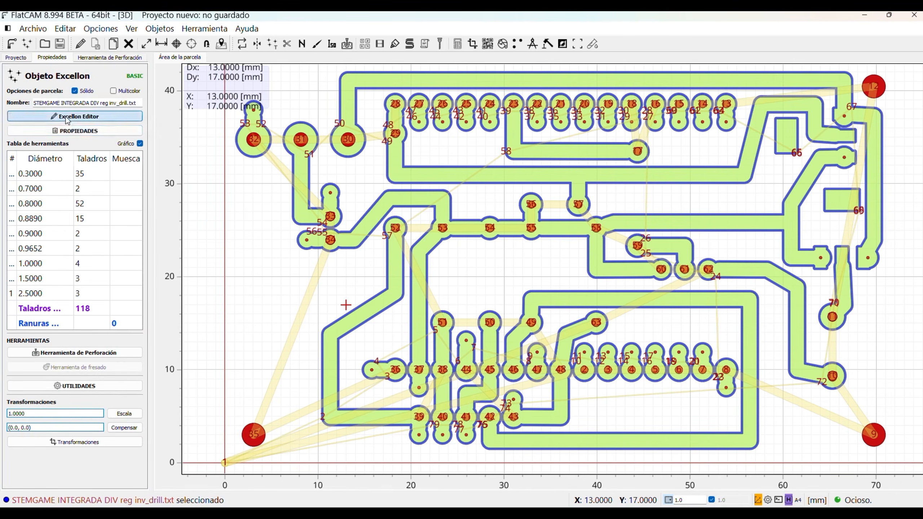
{"action": "left_click", "coordinate": [13, 134]}
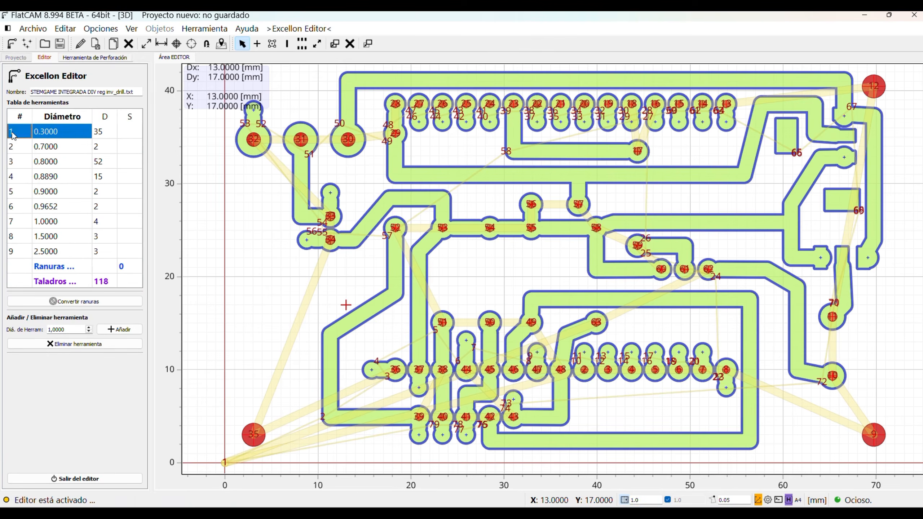
{"action": "left_click", "coordinate": [14, 149], "text": "ctrl"}
{"action": "left_click", "coordinate": [14, 165], "text": "ctrl"}
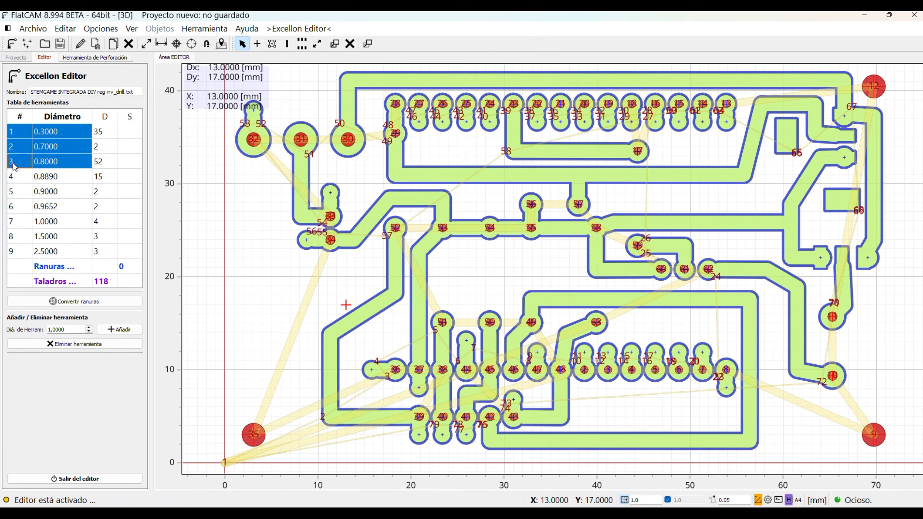
{"action": "key", "text": "Delete"}
Delete the 0.889, 0.9 and 0.9652 mm drill tools, then exit the editor and save the edited object.
{"action": "left_click", "coordinate": [13, 135]}
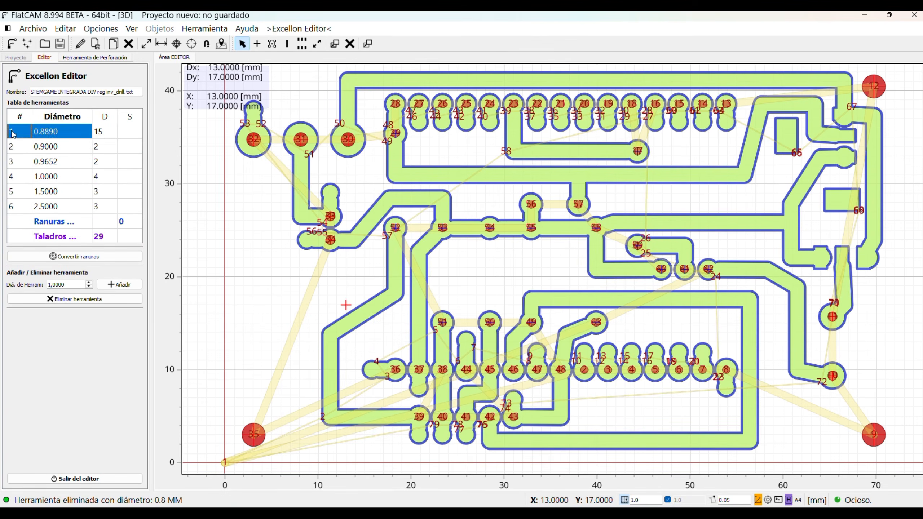
{"action": "left_click", "coordinate": [13, 151], "text": "ctrl"}
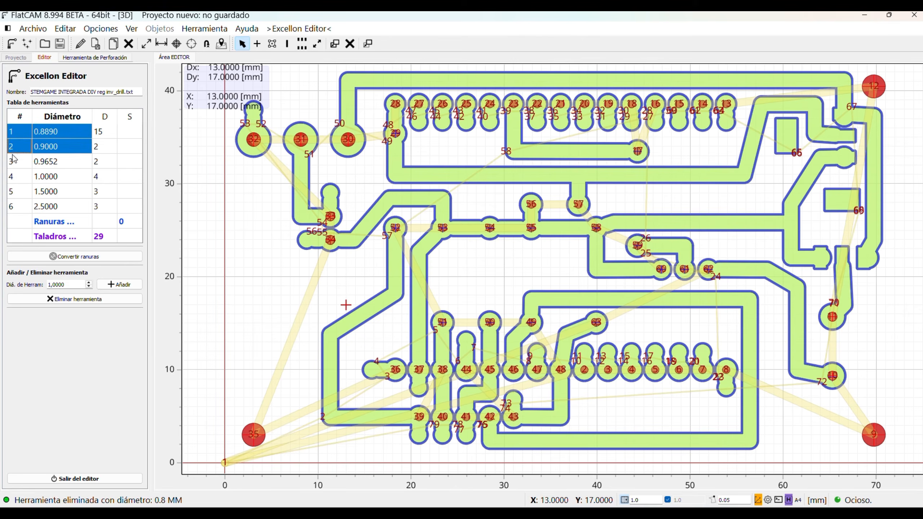
{"action": "left_click", "coordinate": [13, 167], "text": "ctrl"}
{"action": "key", "text": "Delete"}
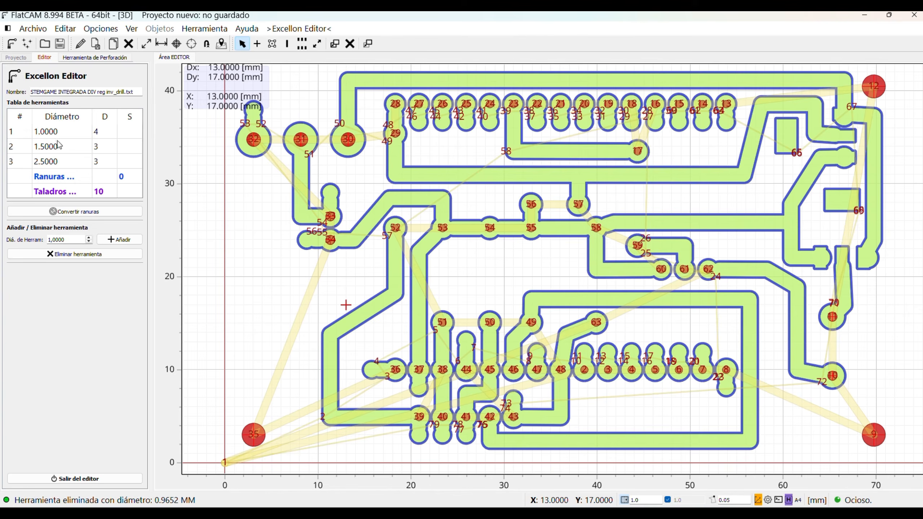
{"action": "left_click", "coordinate": [78, 479]}
{"action": "left_click", "coordinate": [441, 269]}
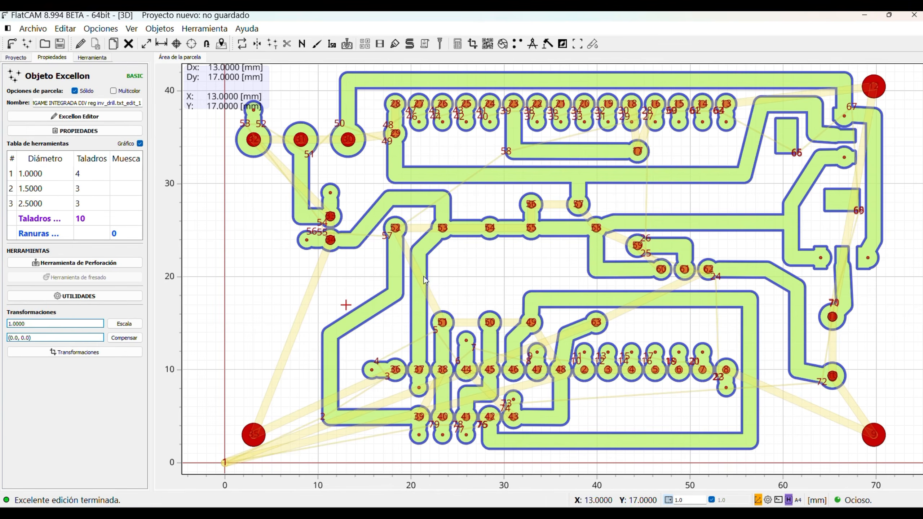
Generate a drilling CNC job from the 1.0, 1.5 and 2.5 mm tools and save its code as TALADROS 1MM in .nc format.
{"action": "left_click", "coordinate": [81, 263]}
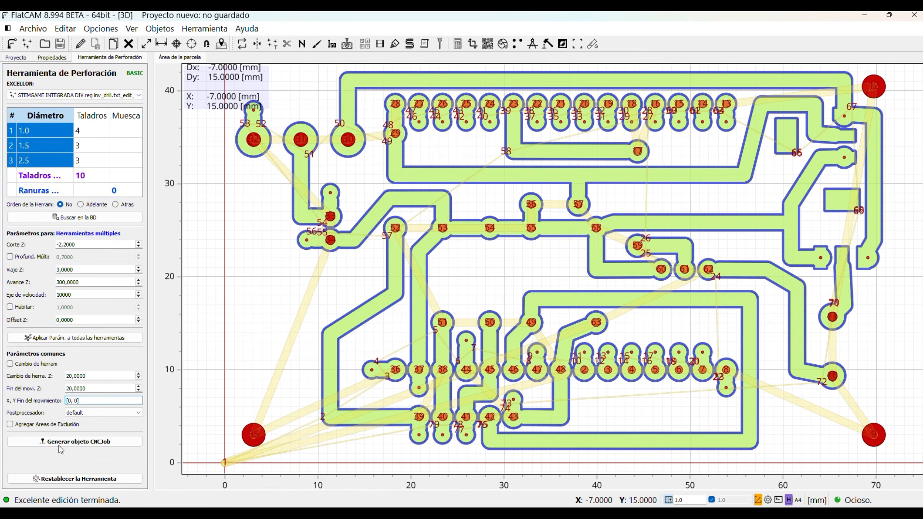
{"action": "left_click", "coordinate": [78, 446]}
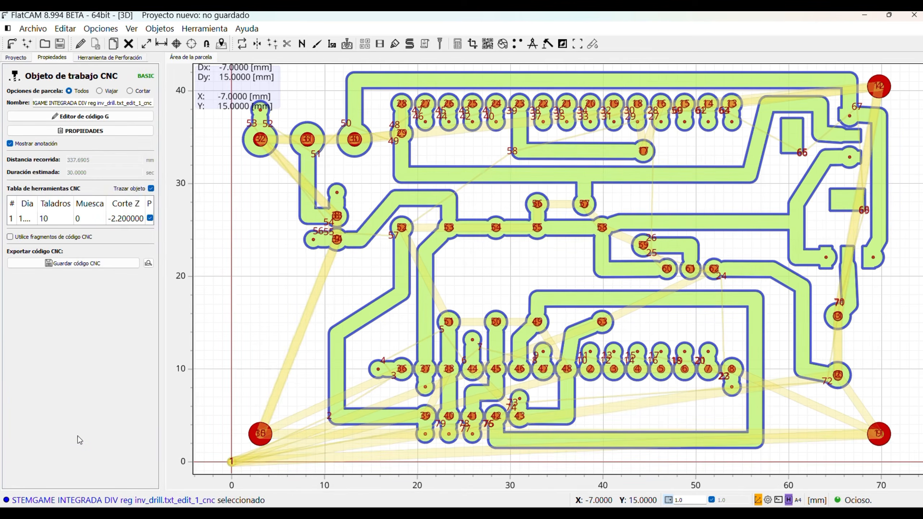
{"action": "left_click", "coordinate": [80, 264]}
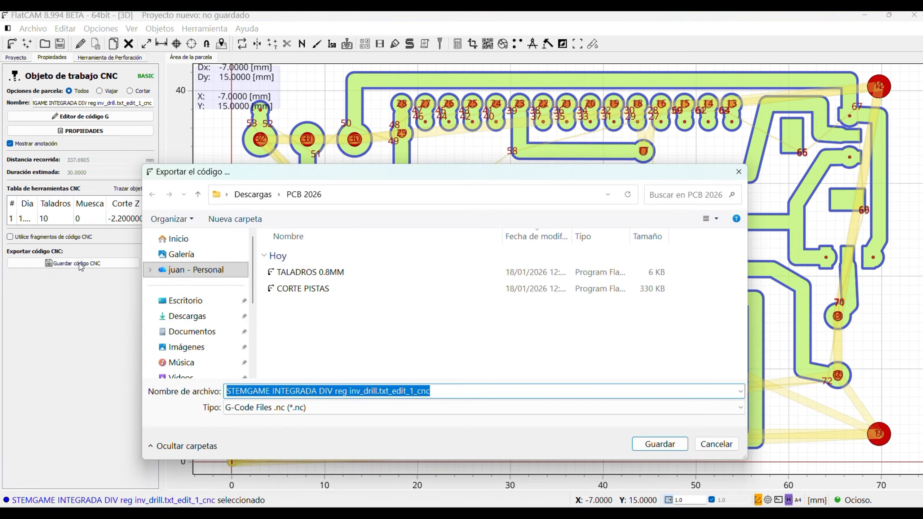
{"action": "type", "text": "TALADROS 1"}
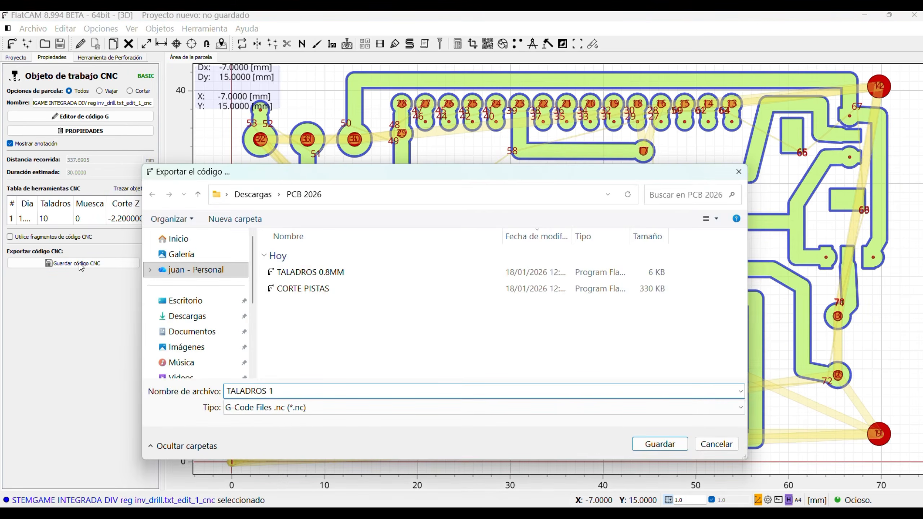
{"action": "type", "text": "MM"}
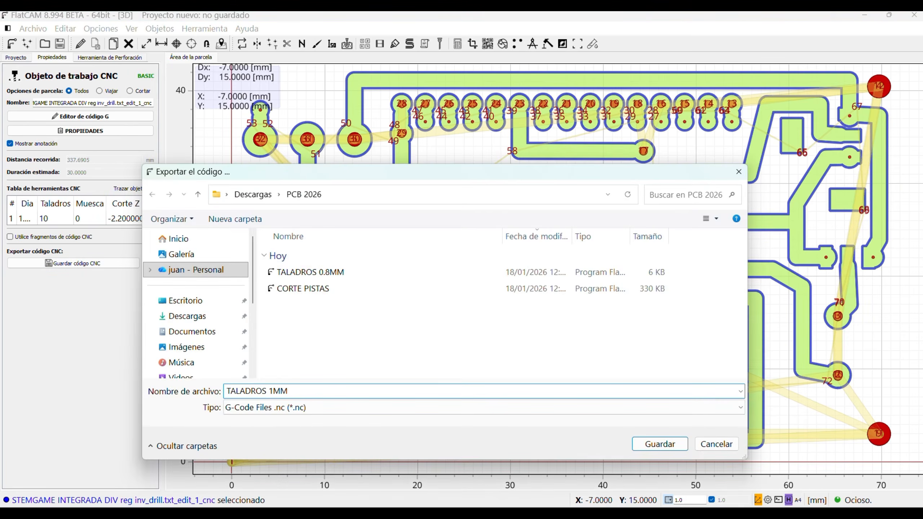
{"action": "left_click", "coordinate": [660, 445]}
In the original drill Excellon object, delete all drill tools from 0.3 to 1.0 mm and save the edited object.
{"action": "left_click", "coordinate": [16, 57]}
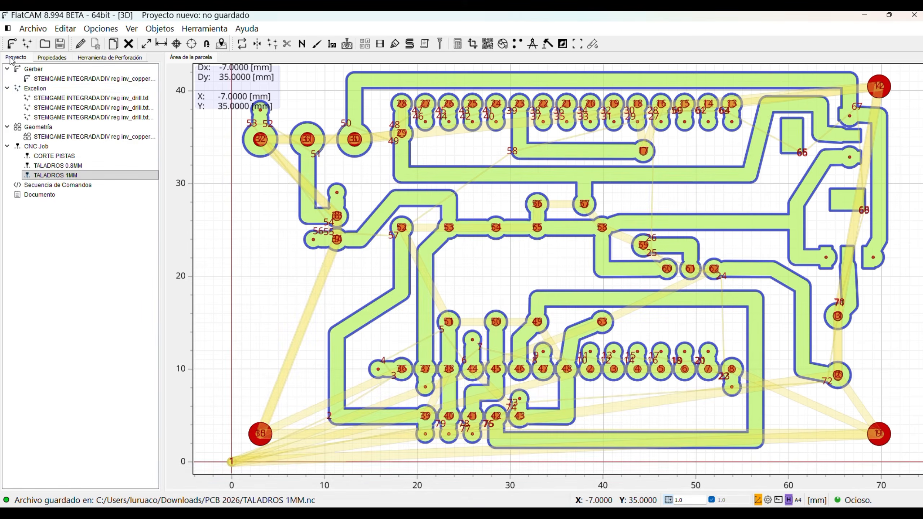
{"action": "left_click", "coordinate": [50, 97]}
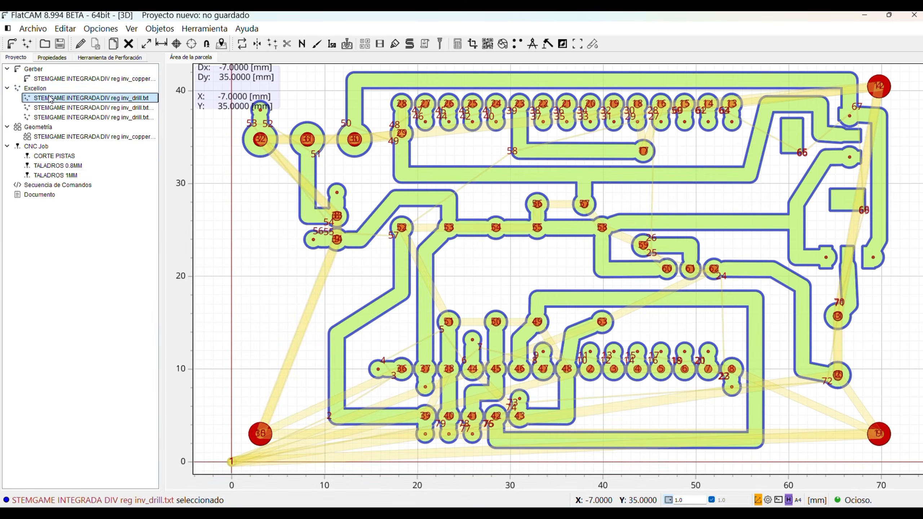
{"action": "left_click", "coordinate": [49, 58]}
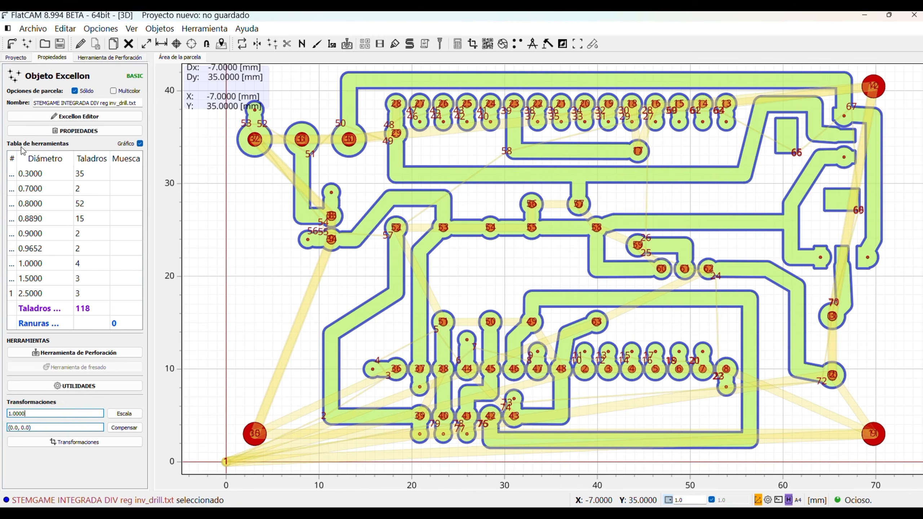
{"action": "left_click", "coordinate": [61, 117]}
{"action": "left_click", "coordinate": [12, 136]}
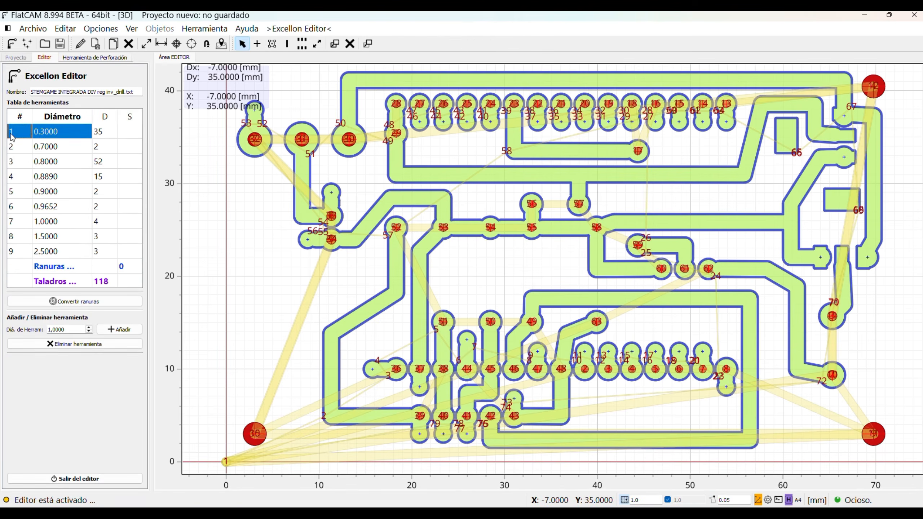
{"action": "left_click_drag", "start_coordinate": [11, 135], "coordinate": [16, 222]}
{"action": "key", "text": "Delete"}
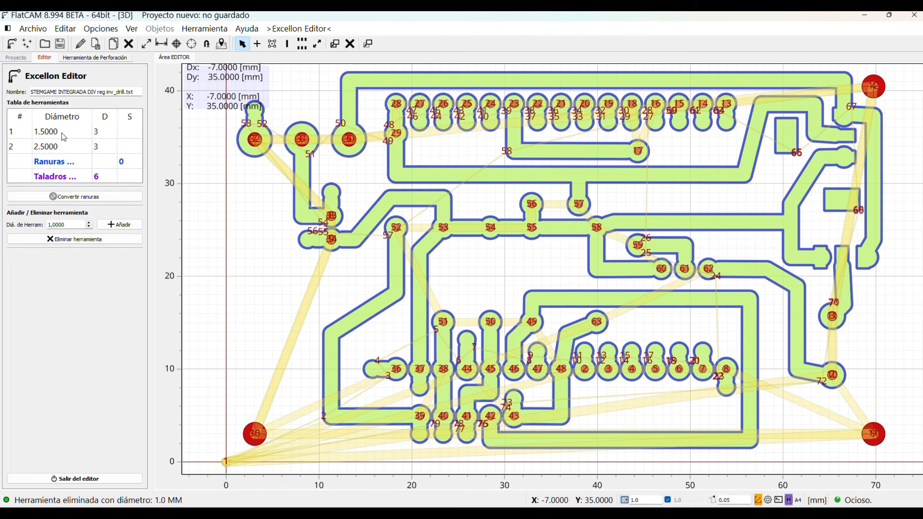
{"action": "left_click", "coordinate": [80, 478]}
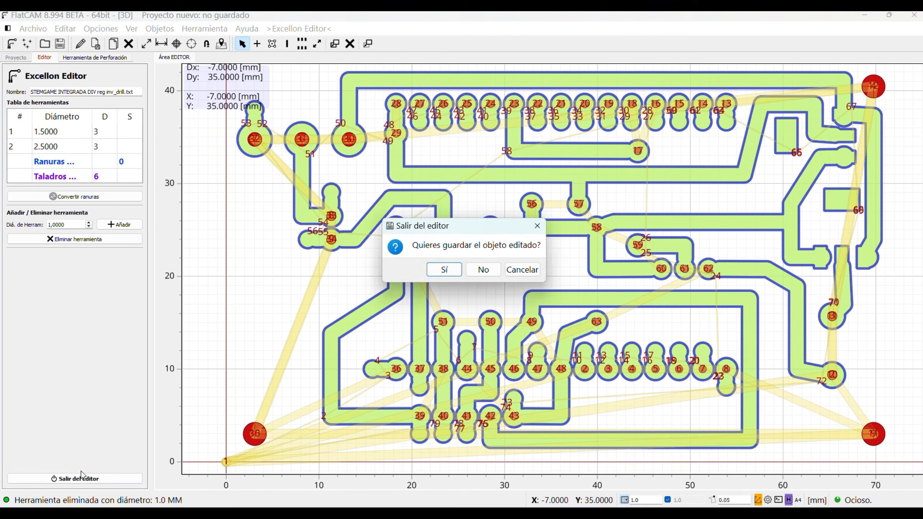
{"action": "left_click", "coordinate": [442, 270]}
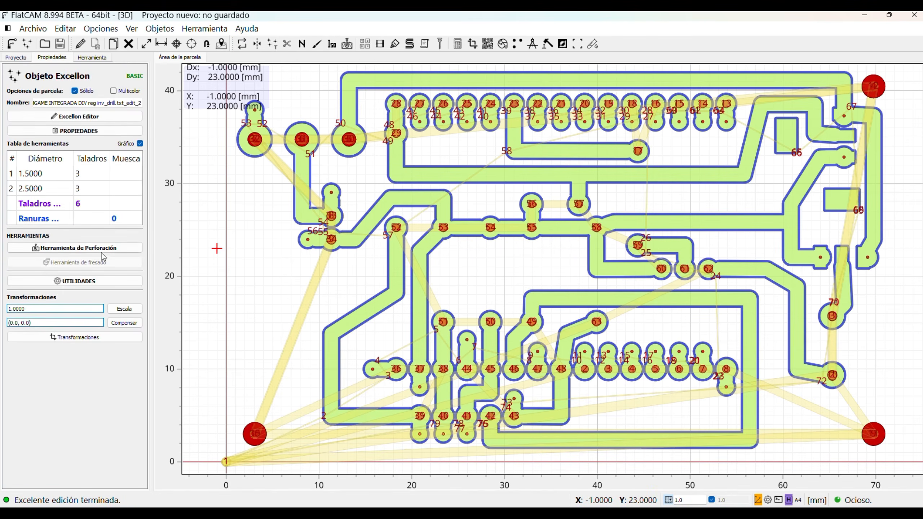
Generate a drilling CNC job from the 1.5 and 2.5 mm tools and save its code as TALADROS 1.5MM in .nc format.
{"action": "left_click", "coordinate": [89, 250]}
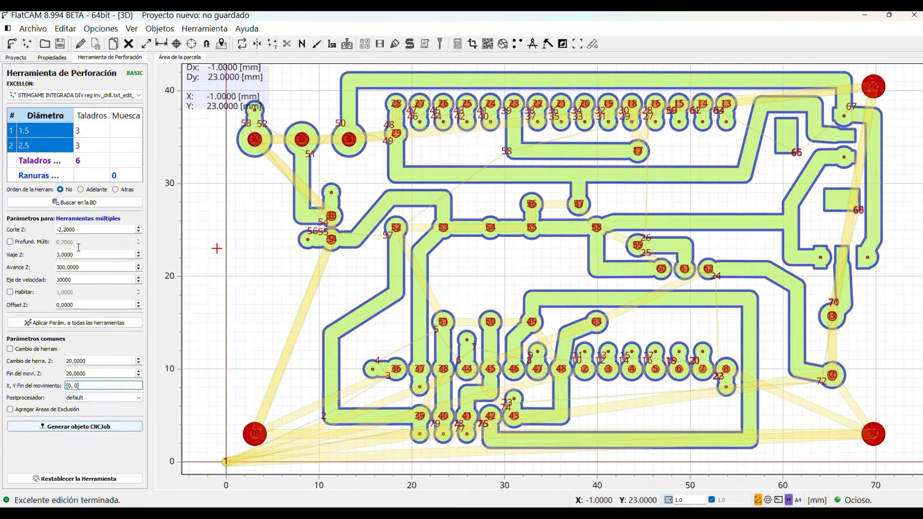
{"action": "left_click", "coordinate": [79, 427]}
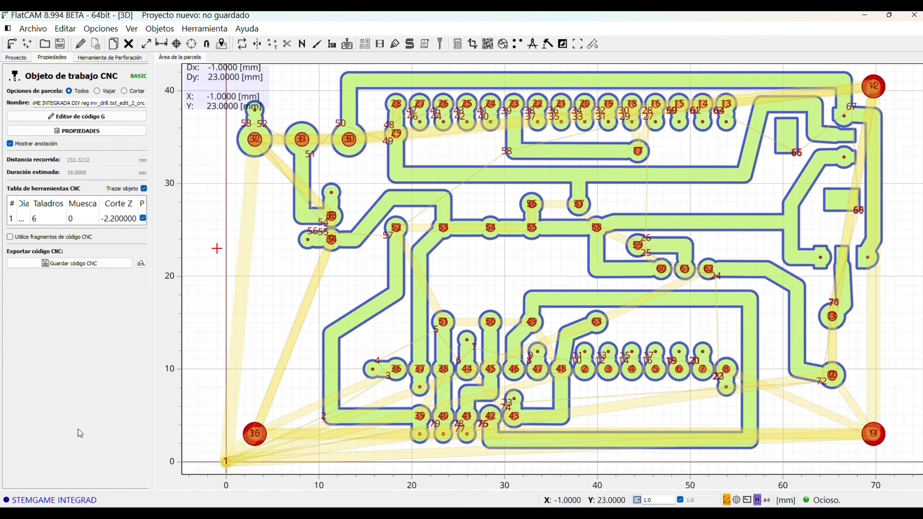
{"action": "left_click", "coordinate": [90, 264]}
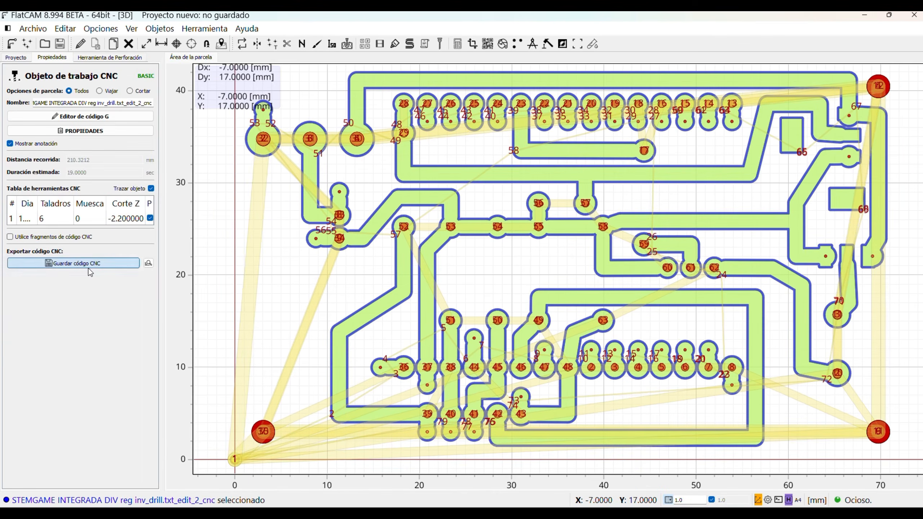
{"action": "type", "text": "TALADRO"}
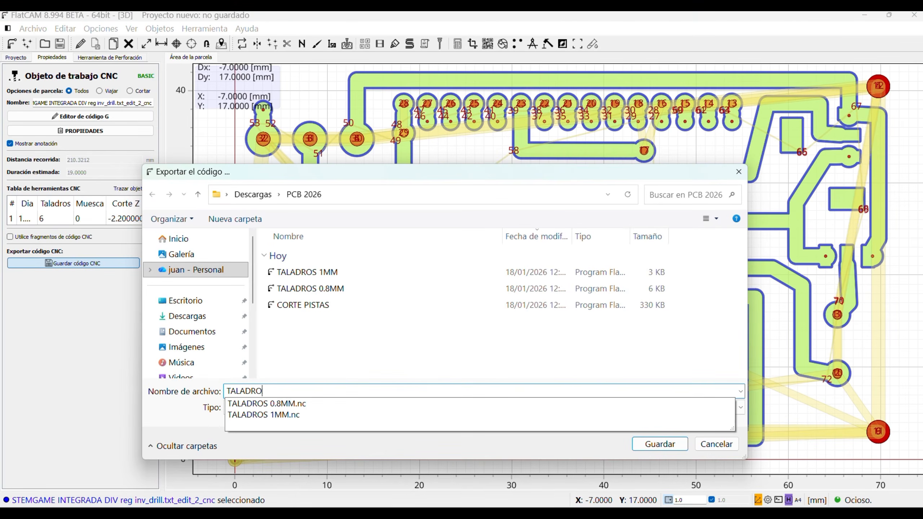
{"action": "type", "text": "S 1.5MM"}
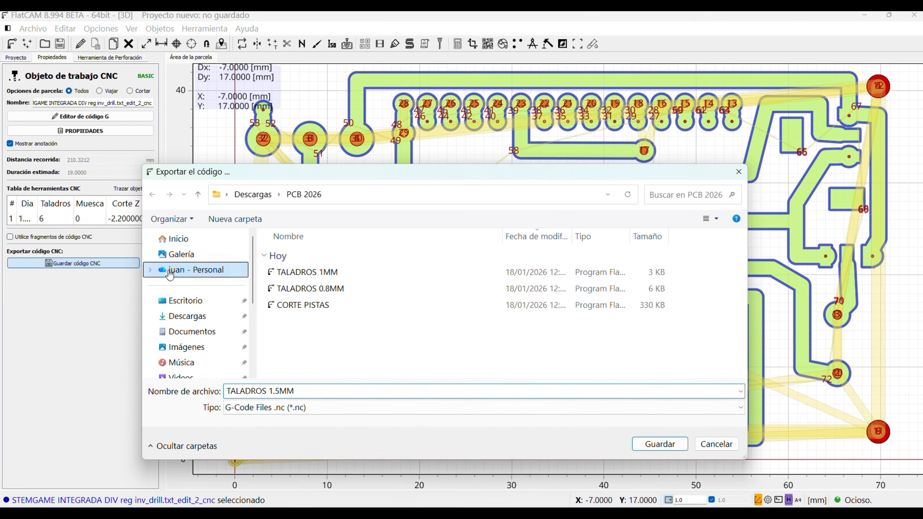
{"action": "left_click", "coordinate": [647, 450]}
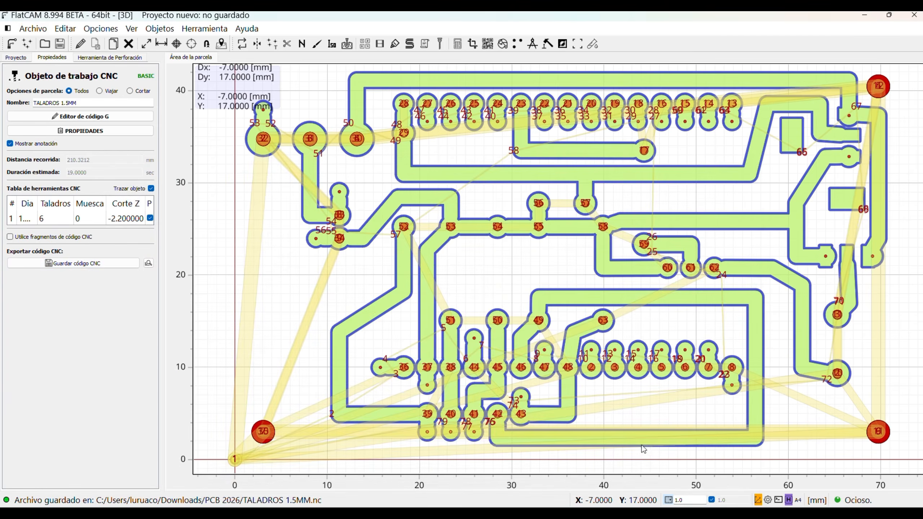
Edit the original drill Excellon object again, deleting every drill tool from 0.3 to 1.5 mm, and save the edited object.
{"action": "left_click", "coordinate": [21, 59]}
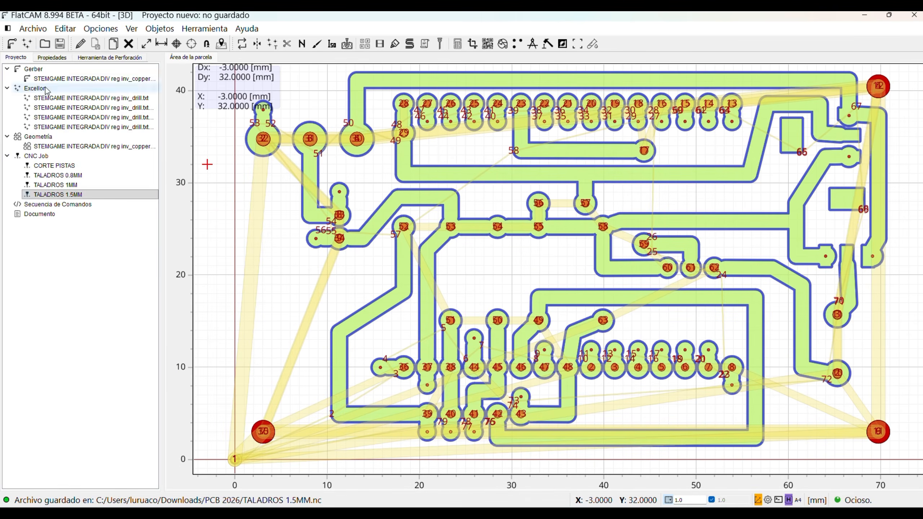
{"action": "left_click", "coordinate": [60, 98]}
{"action": "double_click", "coordinate": [60, 98]}
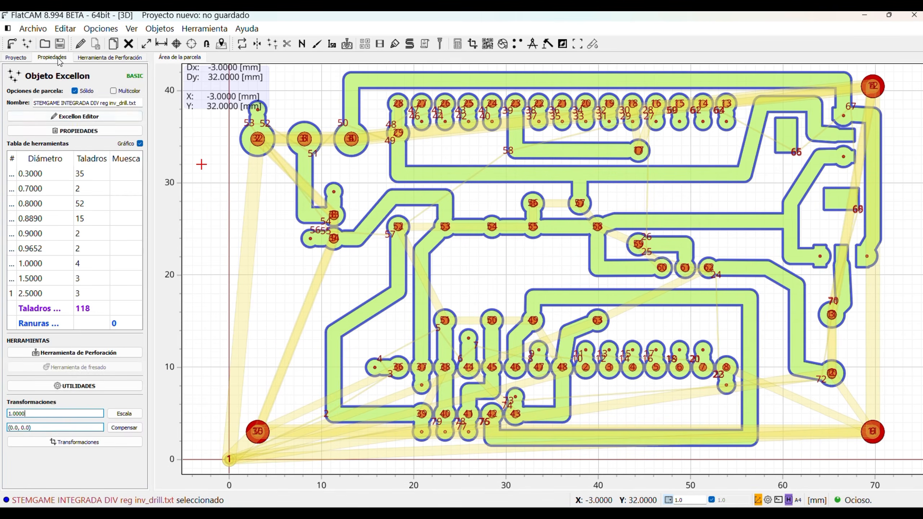
{"action": "left_click", "coordinate": [72, 117]}
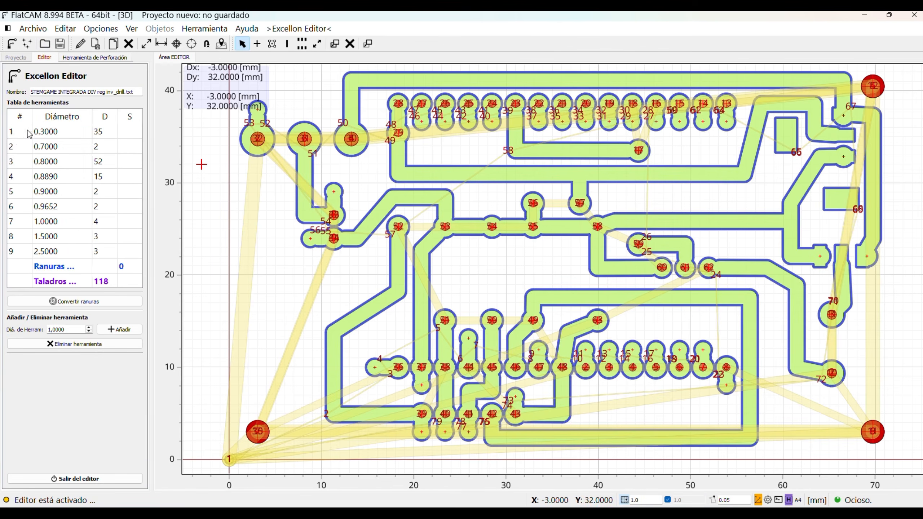
{"action": "left_click", "coordinate": [14, 135]}
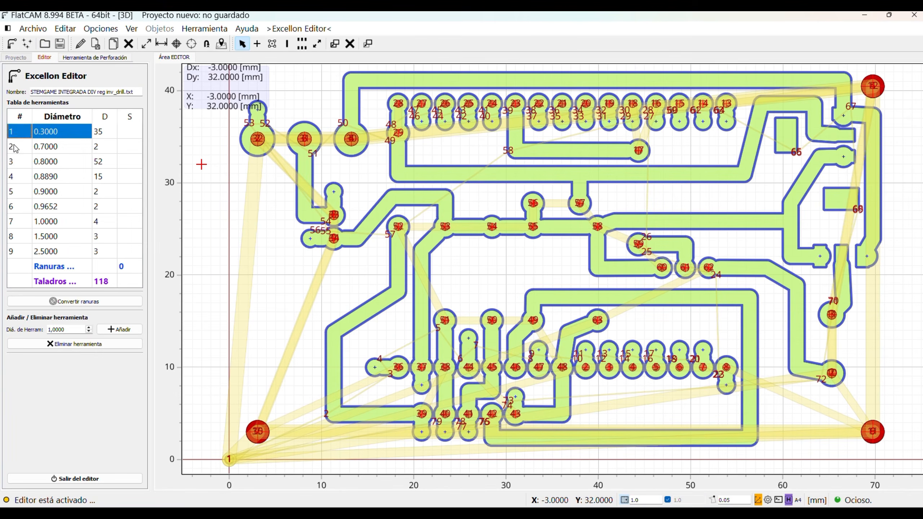
{"action": "left_click_drag", "start_coordinate": [14, 142], "coordinate": [12, 240]}
{"action": "key", "text": "Delete"}
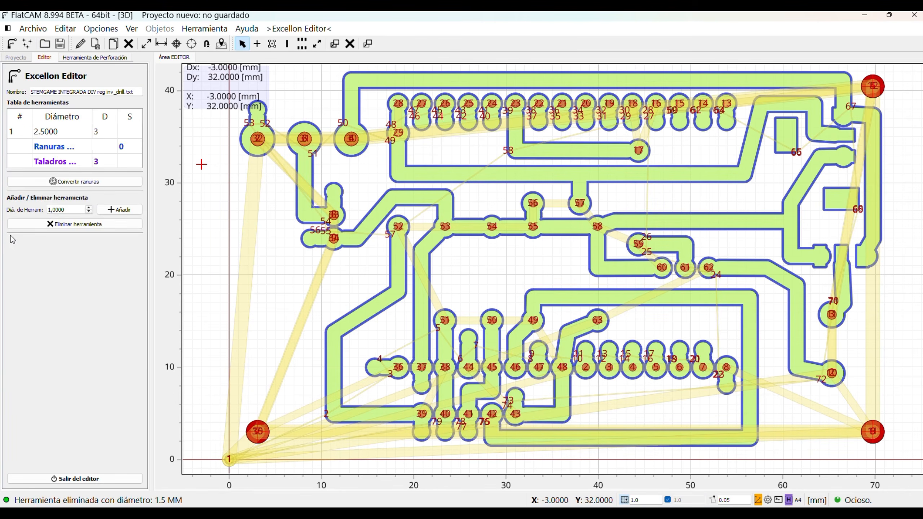
{"action": "left_click", "coordinate": [77, 479]}
{"action": "left_click", "coordinate": [445, 269]}
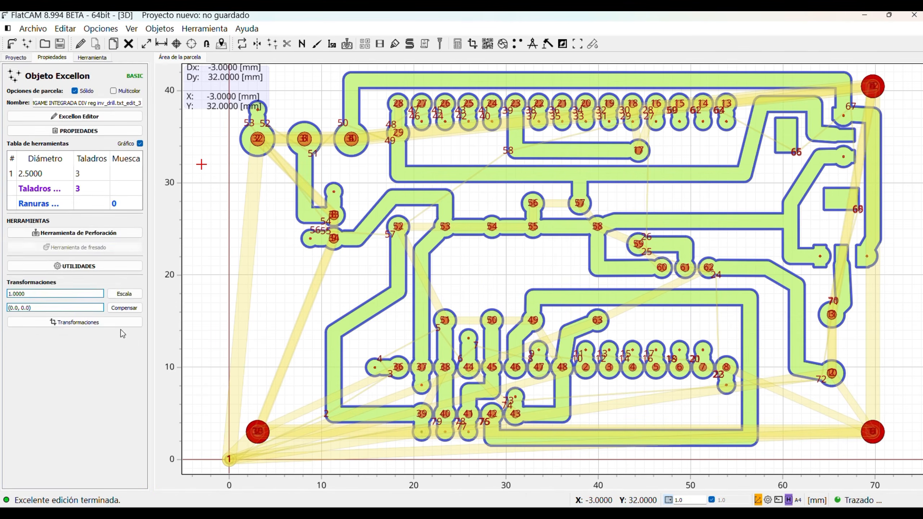
Generate a drilling CNC job for the 2.5 mm tool with cut Z -2.2 mm.
{"action": "left_click", "coordinate": [87, 232]}
{"action": "left_click", "coordinate": [81, 412]}
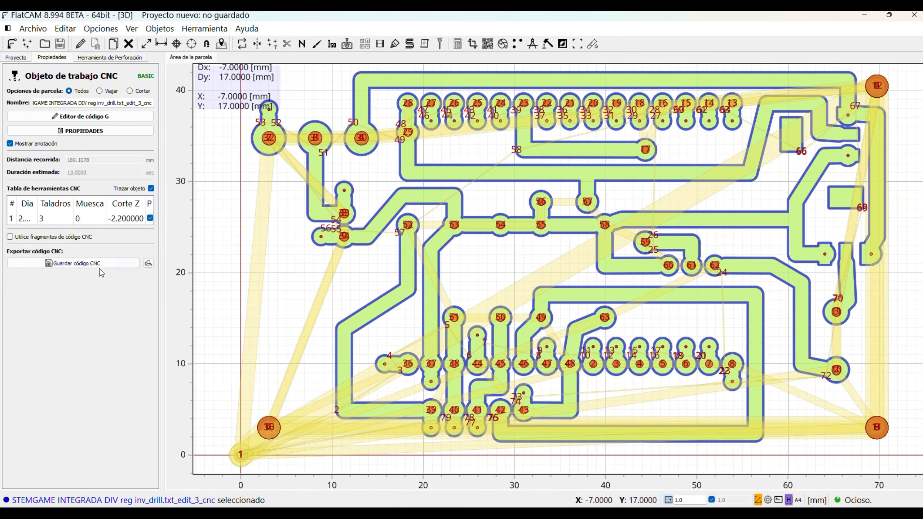
Save the 2.5 mm drilling job's code as TALADROS 2.5MM in .nc format in the PCB 2026 folder.
{"action": "left_click", "coordinate": [92, 266]}
{"action": "type", "text": "TA"}
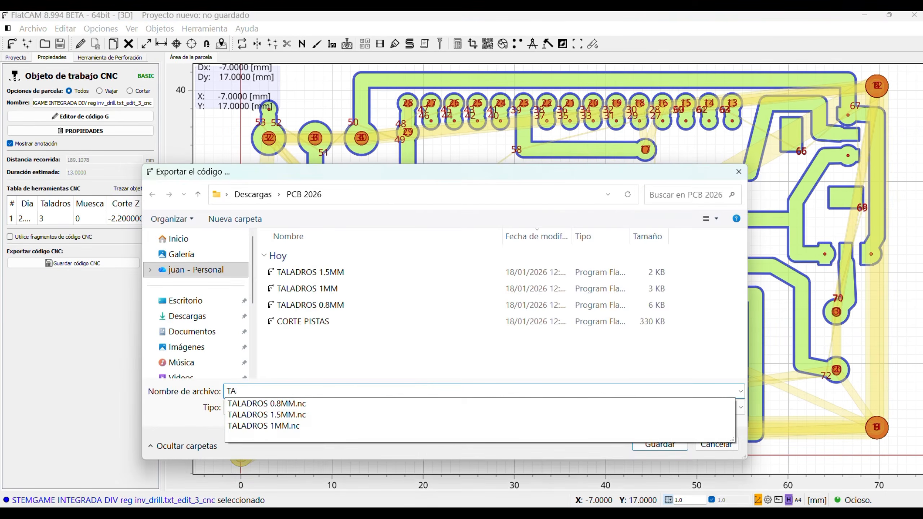
{"action": "type", "text": "LADROS 2.5"}
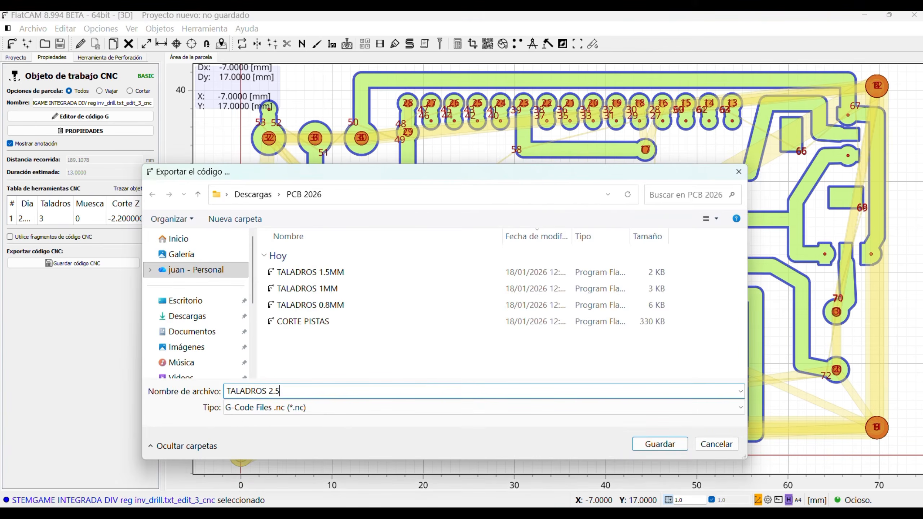
{"action": "type", "text": "MM"}
{"action": "left_click", "coordinate": [660, 445]}
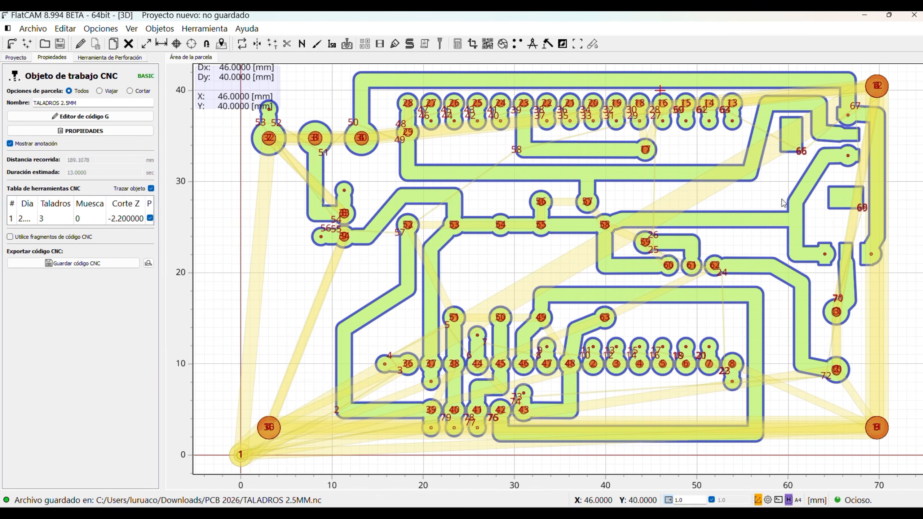
Start the Cutout tool for the copperTop Gerber object and set its margin to 3 mm.
{"action": "left_click", "coordinate": [18, 58]}
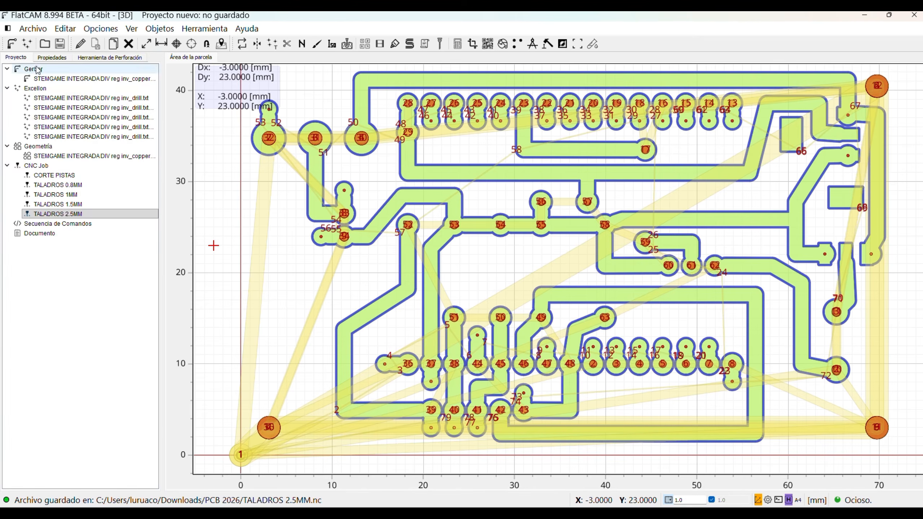
{"action": "left_click", "coordinate": [57, 79]}
{"action": "left_click", "coordinate": [54, 58]}
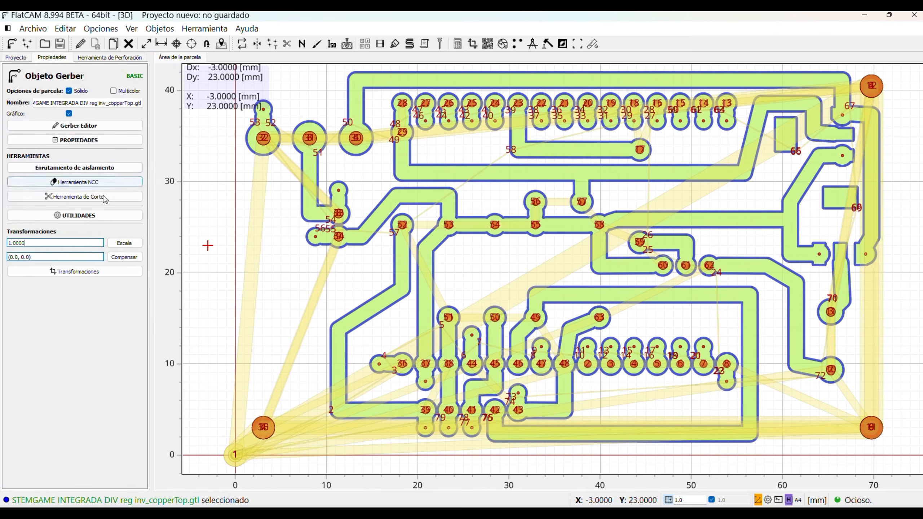
{"action": "left_click", "coordinate": [72, 197]}
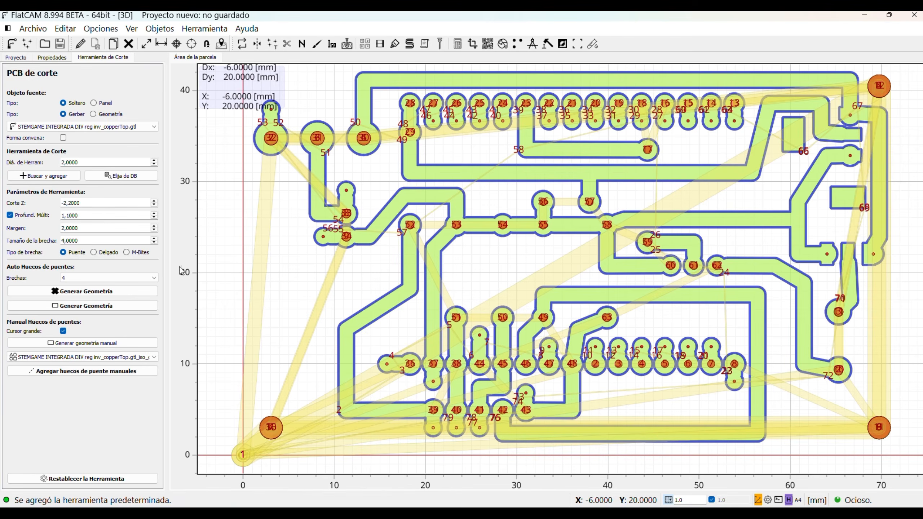
{"action": "triple_click", "coordinate": [103, 231]}
{"action": "type", "text": "3"}
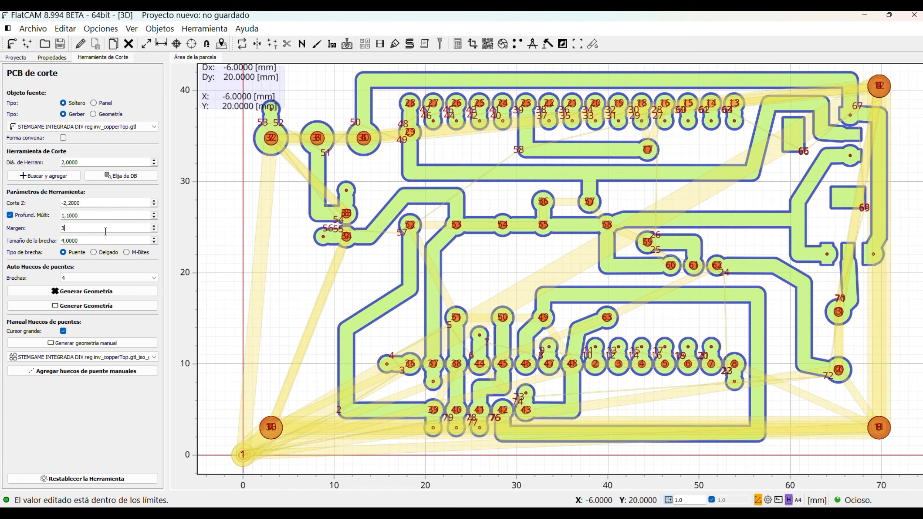
{"action": "key", "text": "Return"}
Set the bridge gaps to None and generate the freeform cutout geometry around the board.
{"action": "left_click", "coordinate": [133, 279]}
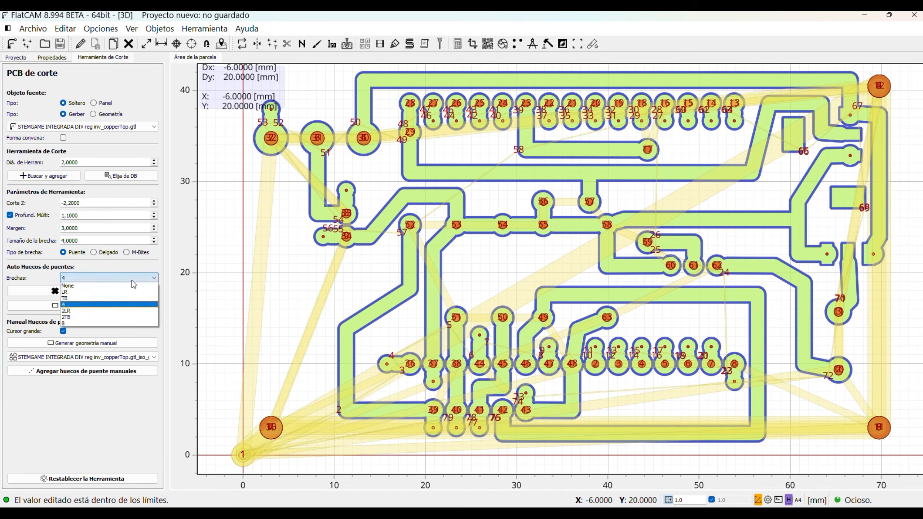
{"action": "left_click", "coordinate": [125, 286]}
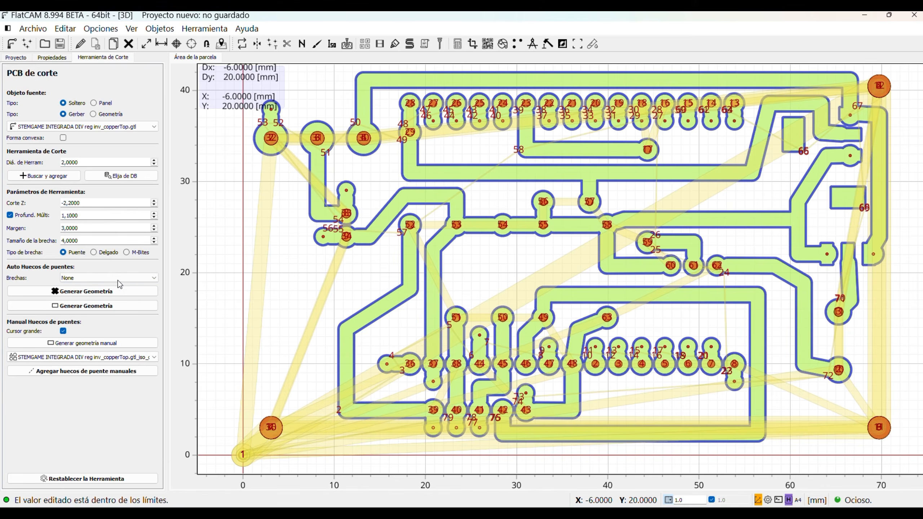
{"action": "left_click", "coordinate": [93, 278]}
{"action": "left_click", "coordinate": [92, 277]}
{"action": "left_click", "coordinate": [112, 295]}
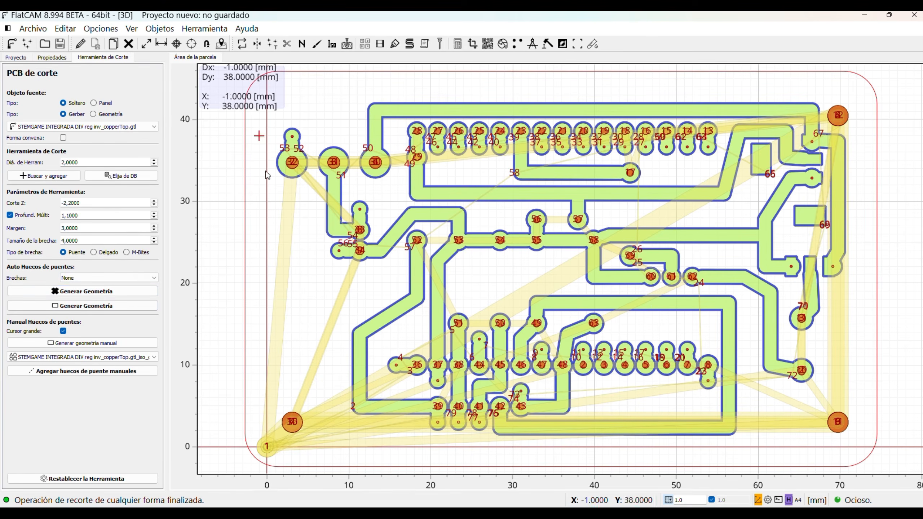
Generate a CNC job from the cutout geometry and save its code as CORTE FINAL in .nc format.
{"action": "left_click", "coordinate": [54, 58]}
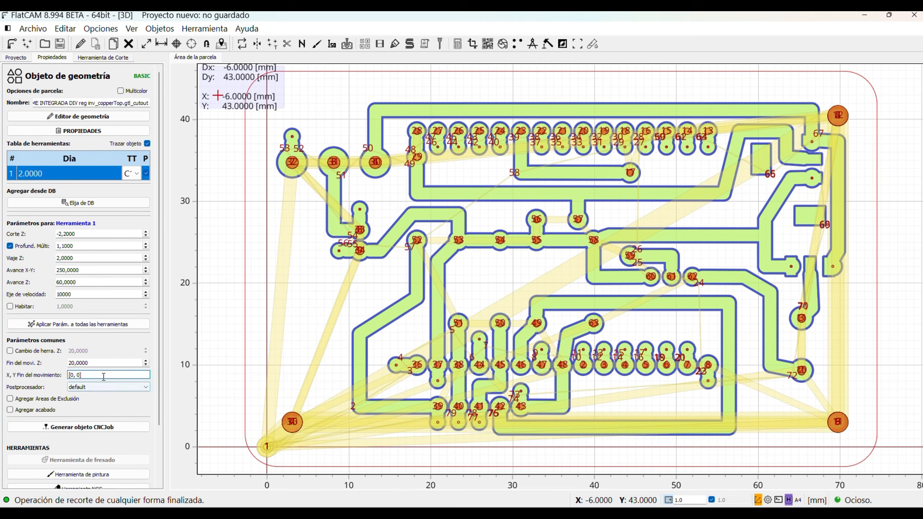
{"action": "left_click", "coordinate": [87, 430]}
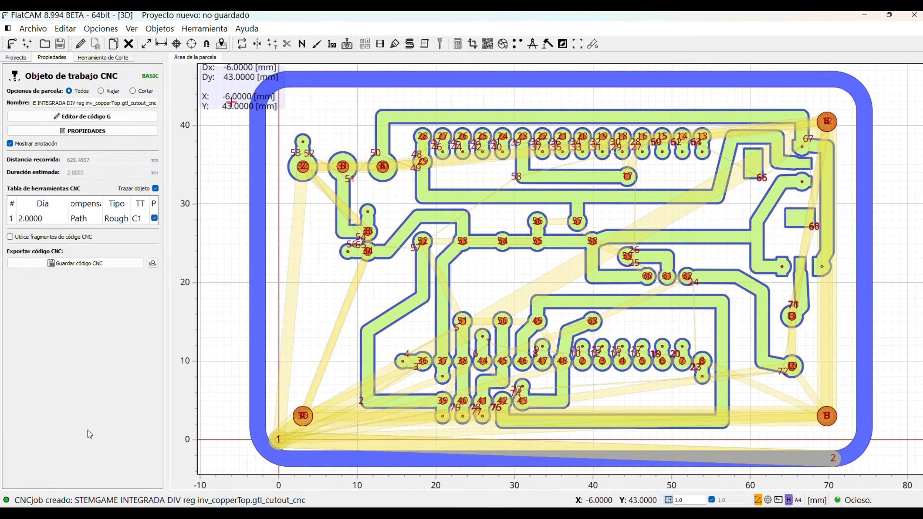
{"action": "left_click", "coordinate": [85, 263]}
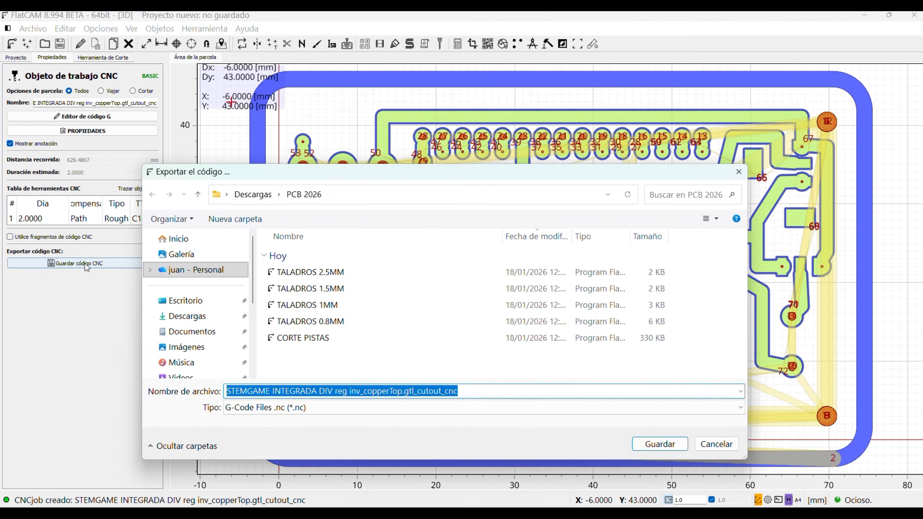
{"action": "type", "text": "CORTE FINA"}
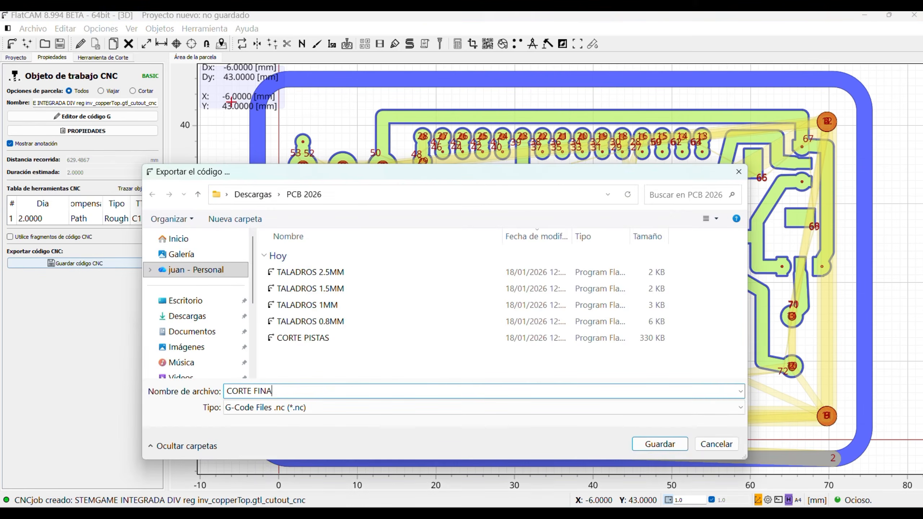
{"action": "type", "text": "L"}
{"action": "left_click", "coordinate": [659, 444]}
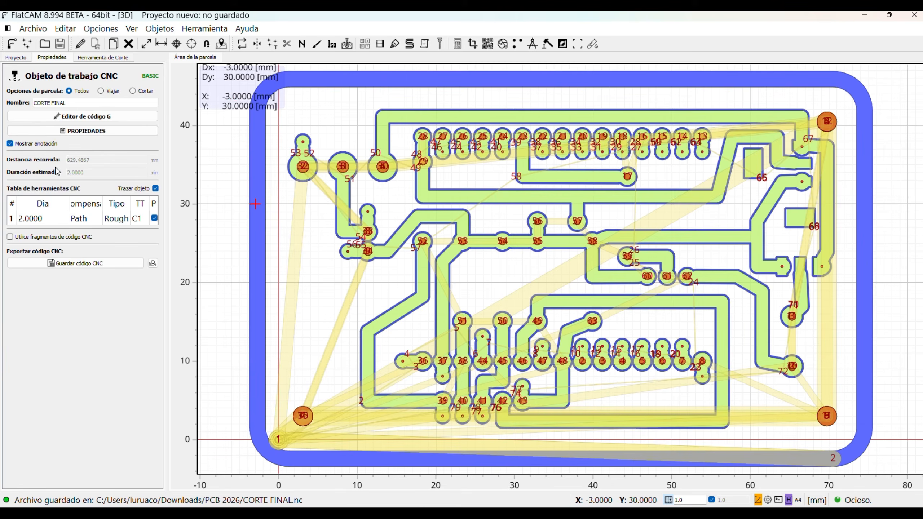
Save the project in the PCB 2026 folder under the proposed name Proyecto_20260118_125655.
{"action": "left_click", "coordinate": [31, 30]}
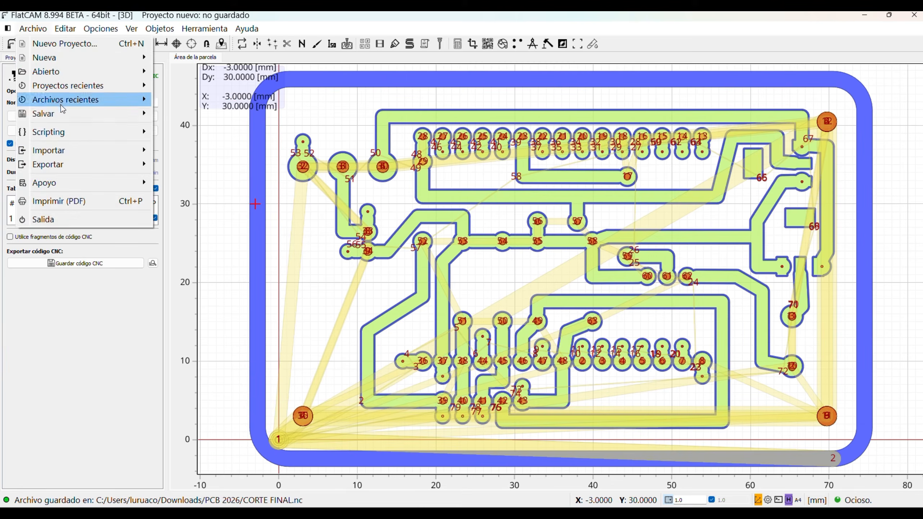
{"action": "mouse_move", "coordinate": [71, 115]}
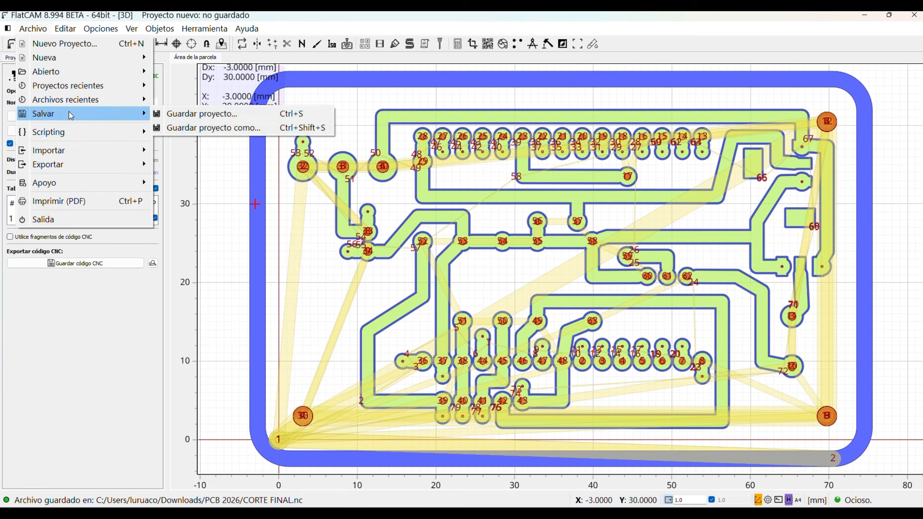
{"action": "left_click", "coordinate": [193, 113]}
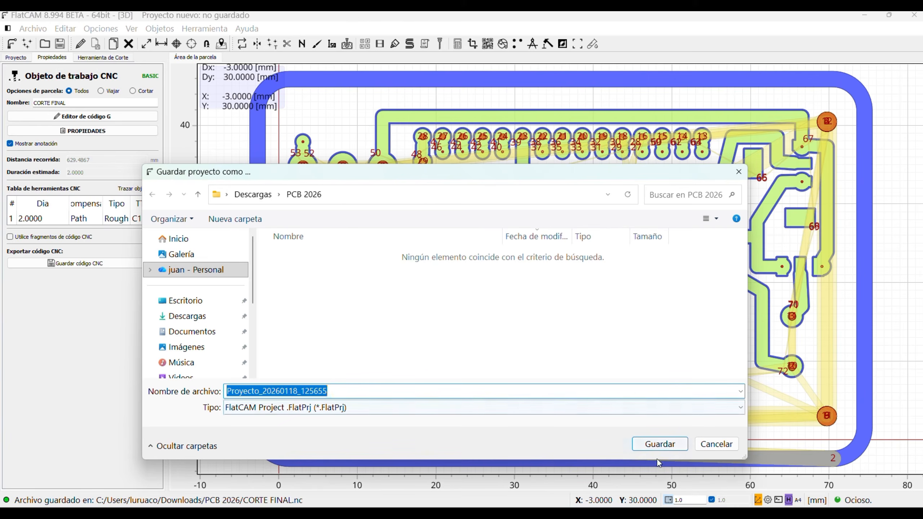
{"action": "left_click", "coordinate": [663, 445]}
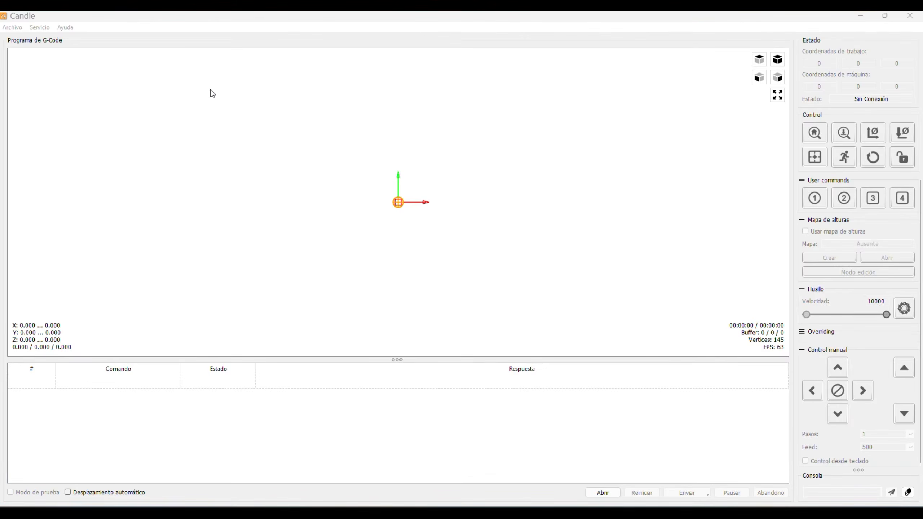
Switch to Candle and view its version and licence information.
{"action": "left_click", "coordinate": [66, 28]}
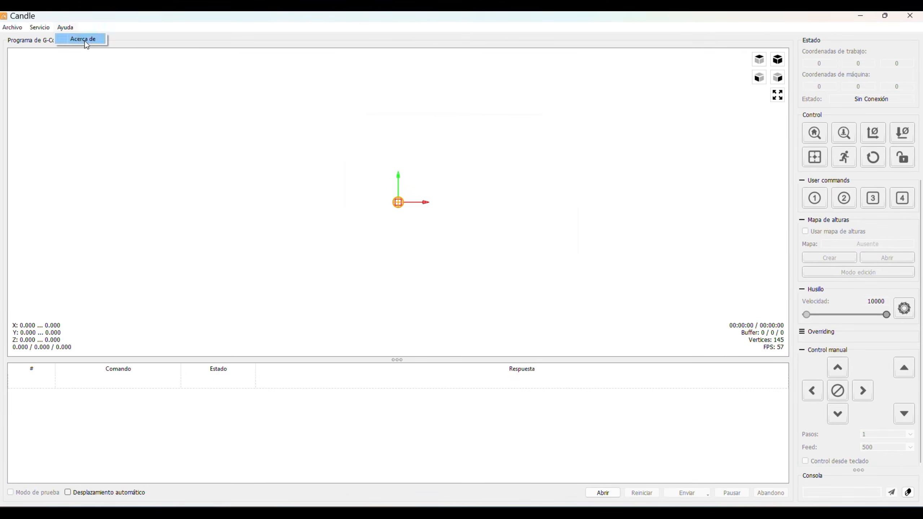
{"action": "left_click", "coordinate": [85, 40]}
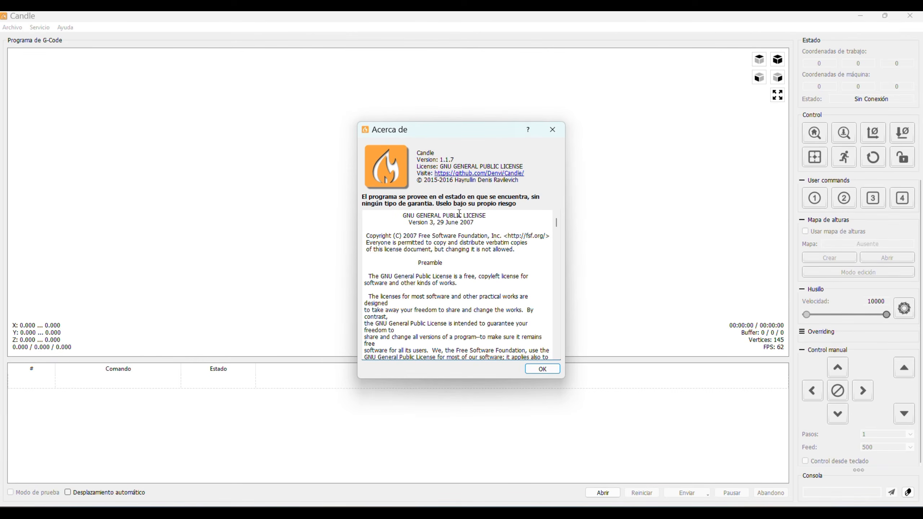
{"action": "left_click", "coordinate": [543, 370]}
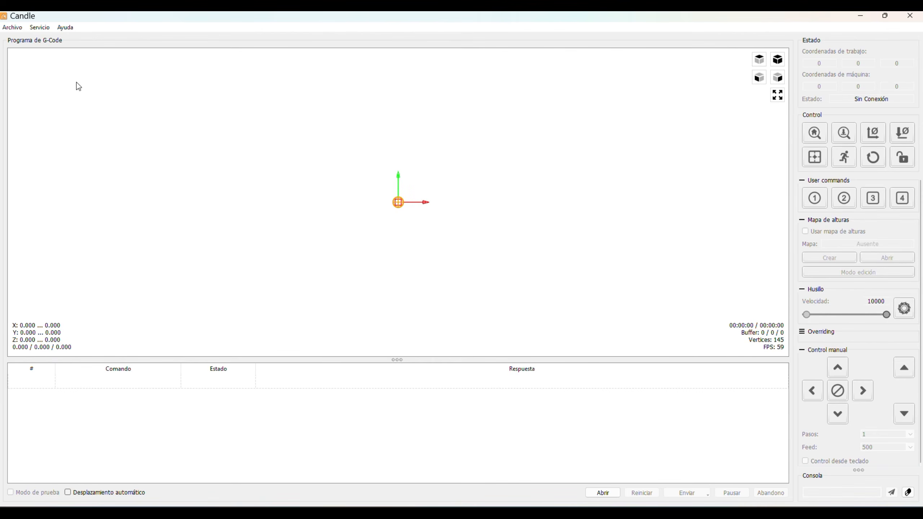
Open the CORTE PISTAS G-code file from the PCB 2026 folder in Descargas.
{"action": "left_click", "coordinate": [12, 27]}
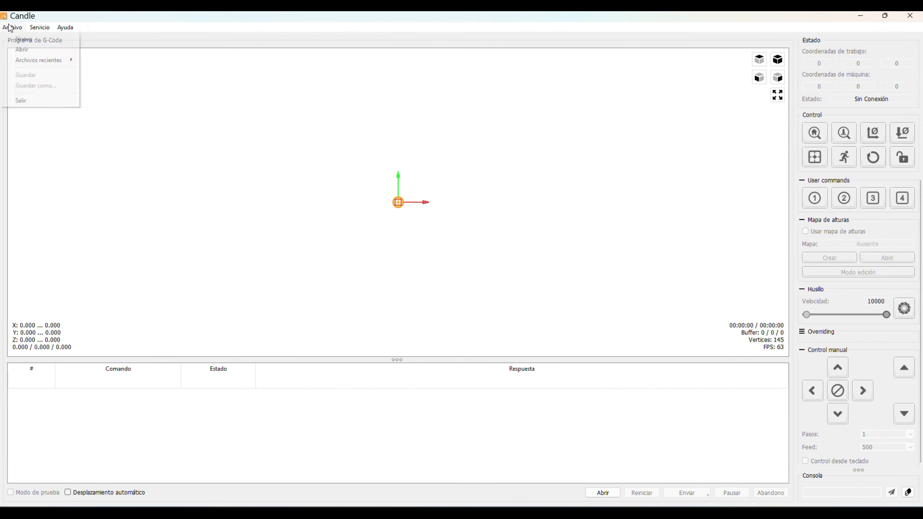
{"action": "left_click", "coordinate": [36, 50]}
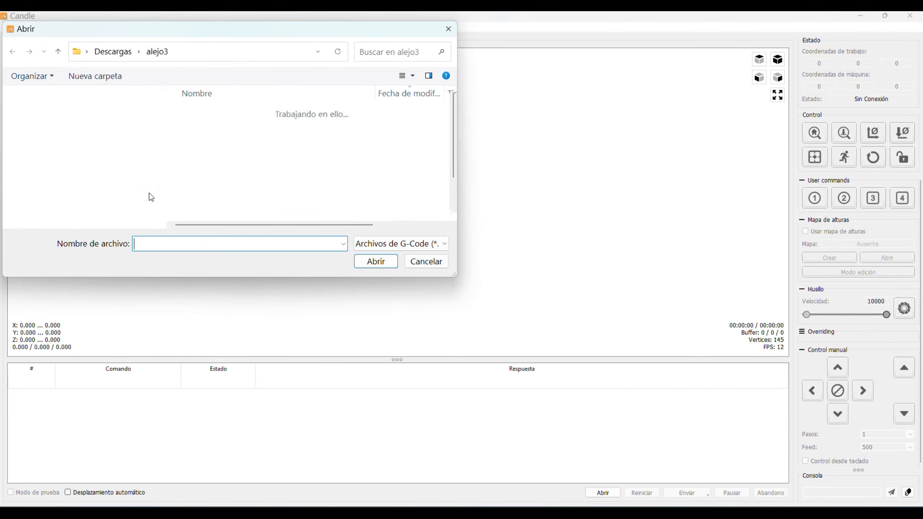
{"action": "left_click", "coordinate": [58, 173]}
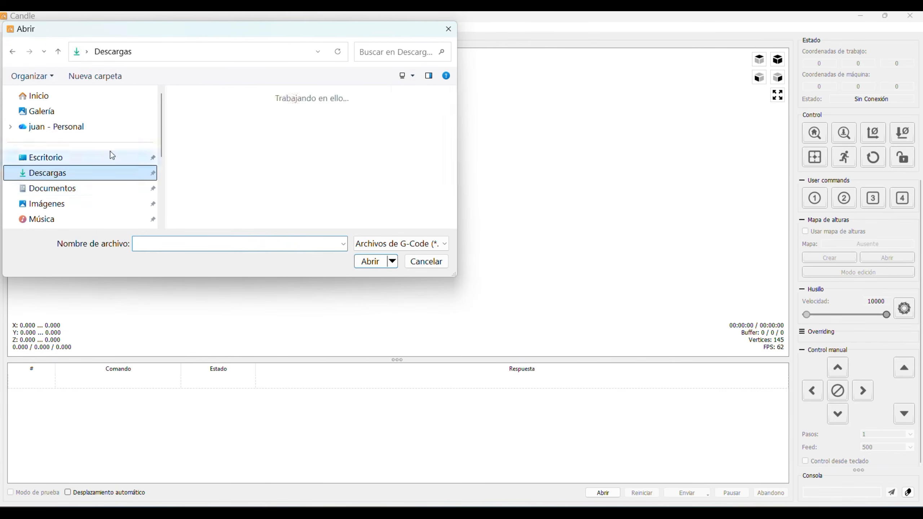
{"action": "scroll", "coordinate": [232, 164], "scroll_direction": "up", "scroll_amount": 5}
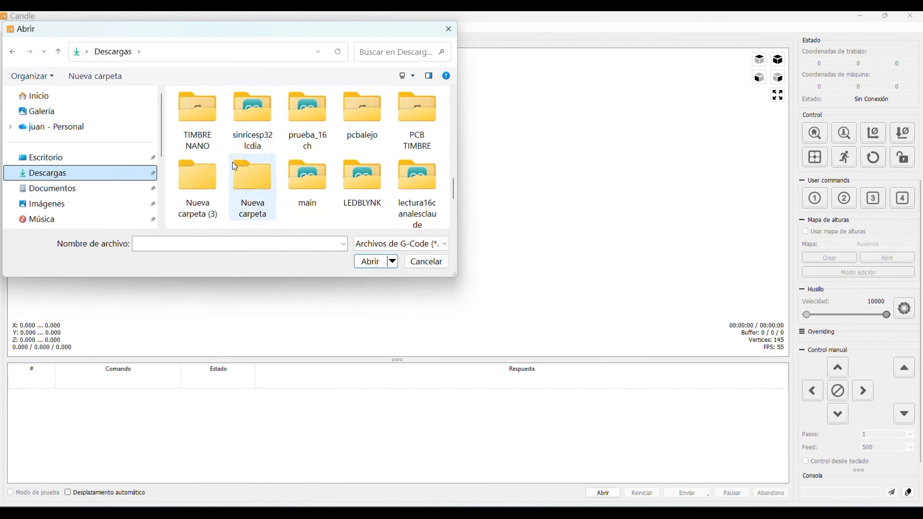
{"action": "double_click", "coordinate": [204, 140]}
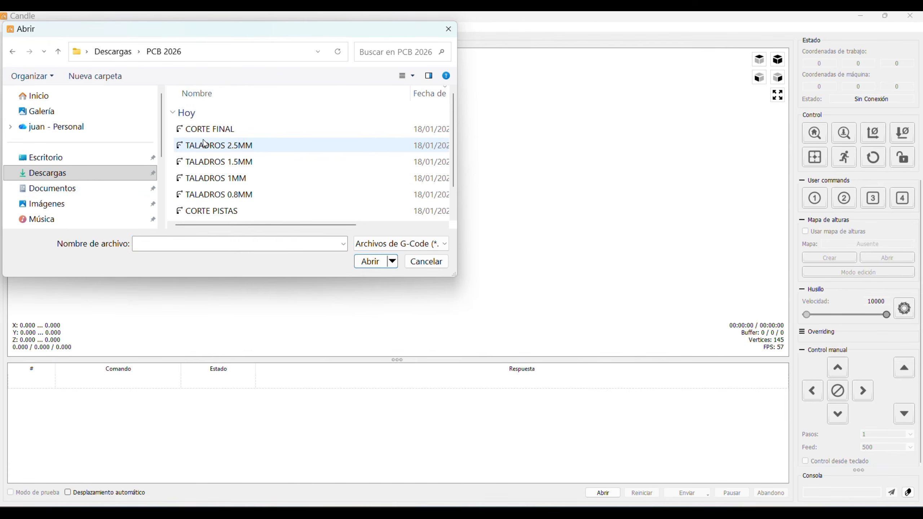
{"action": "scroll", "coordinate": [258, 153], "scroll_direction": "down", "scroll_amount": 1}
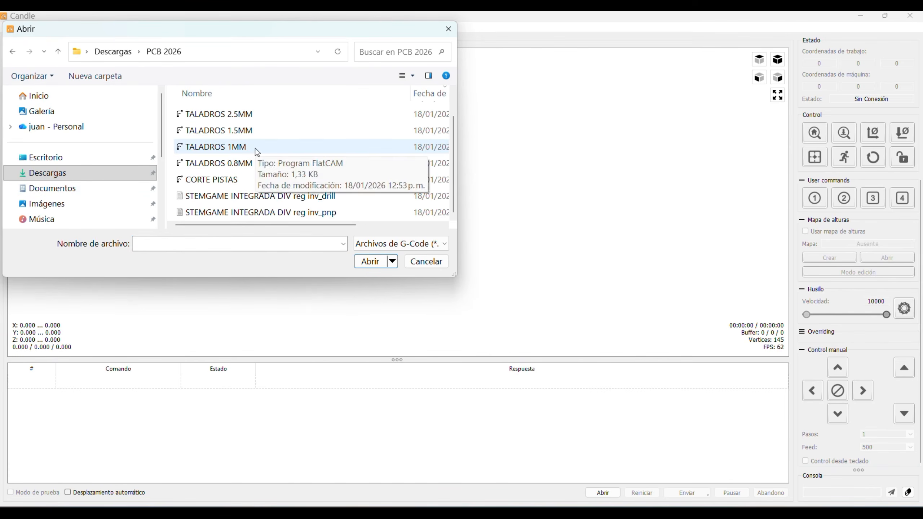
{"action": "left_click", "coordinate": [212, 180]}
{"action": "left_click", "coordinate": [370, 261]}
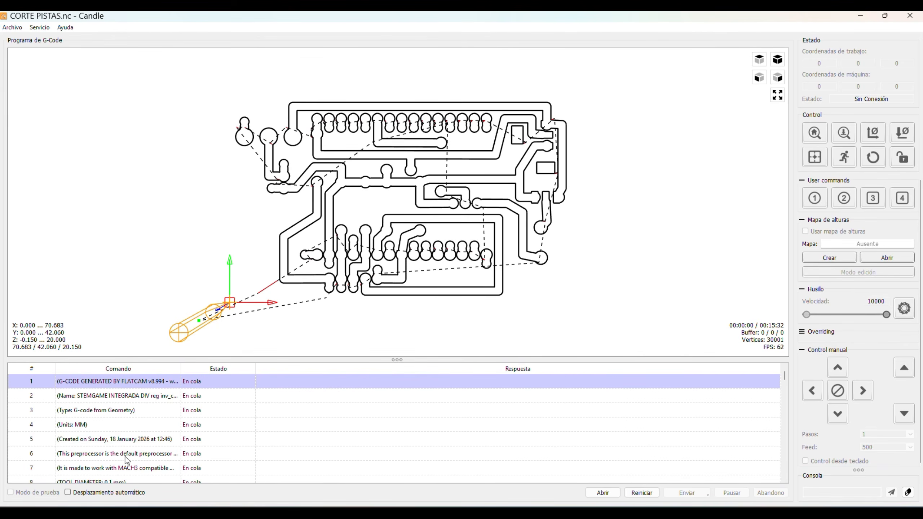
Examine the opening G-code commands of the track program and locate the M0 command on line 32.
{"action": "left_click", "coordinate": [121, 427]}
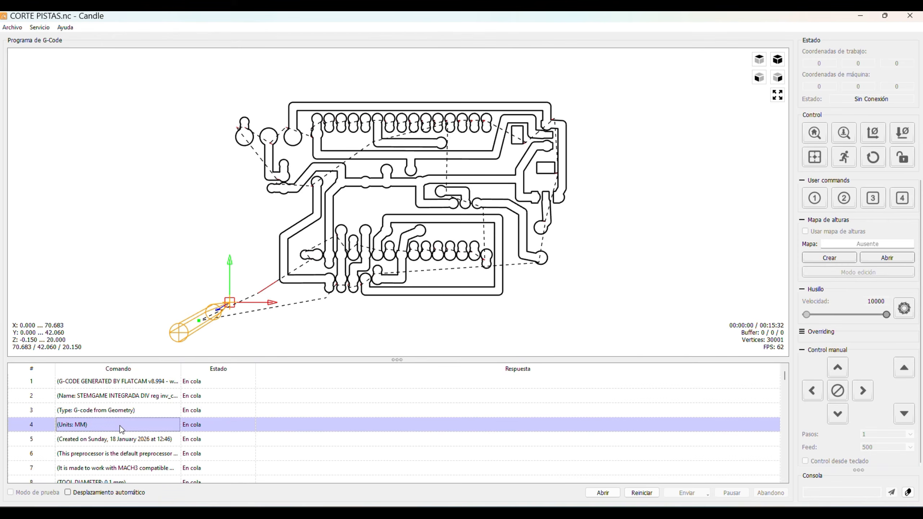
{"action": "key", "text": "Down"}
{"action": "key", "text": "Down"}
{"action": "key", "text": "Down"}
{"action": "key", "text": "Down"}
{"action": "key", "text": "Down"}
{"action": "key", "text": "Down"}
{"action": "key", "text": "Down"}
{"action": "key", "text": "Down"}
{"action": "key", "text": "Down"}
{"action": "key", "text": "Down"}
{"action": "key", "text": "Down"}
{"action": "key", "text": "Down"}
{"action": "key", "text": "Down"}
{"action": "key", "text": "Down"}
{"action": "key", "text": "Down"}
{"action": "key", "text": "Down"}
{"action": "key", "text": "Down"}
{"action": "key", "text": "Down"}
{"action": "key", "text": "Down"}
{"action": "key", "text": "Down"}
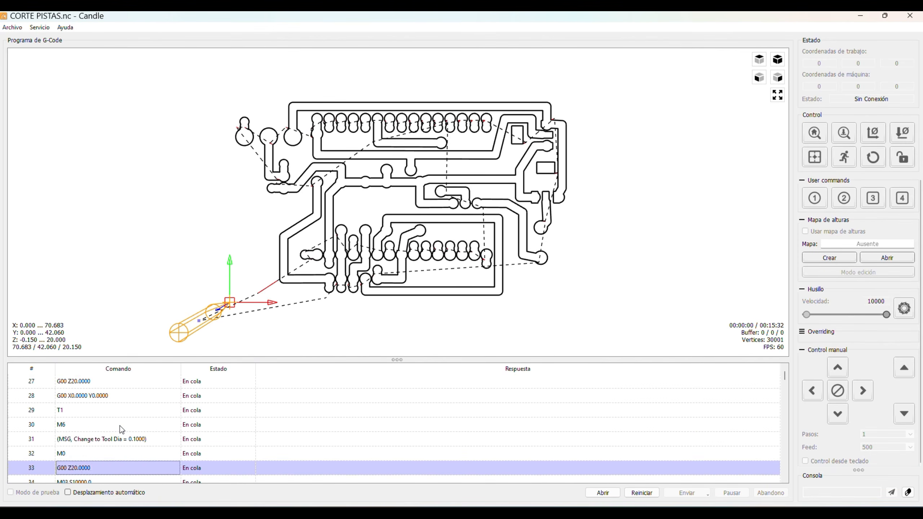
{"action": "key", "text": "Up"}
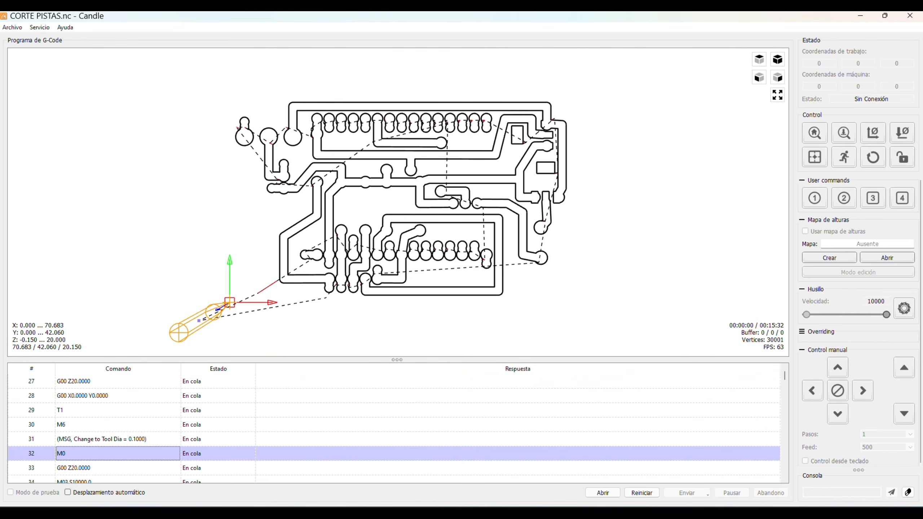
{"action": "left_click", "coordinate": [431, 465]}
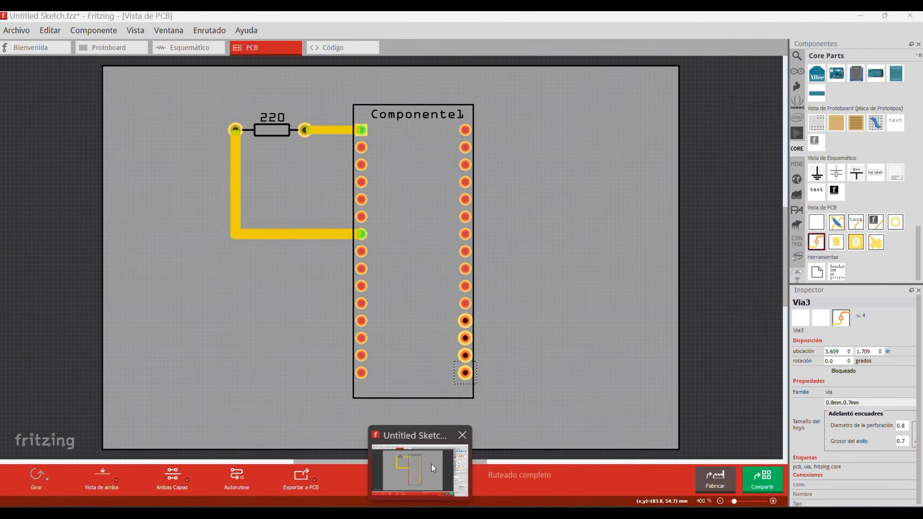
{"action": "left_click", "coordinate": [431, 463]}
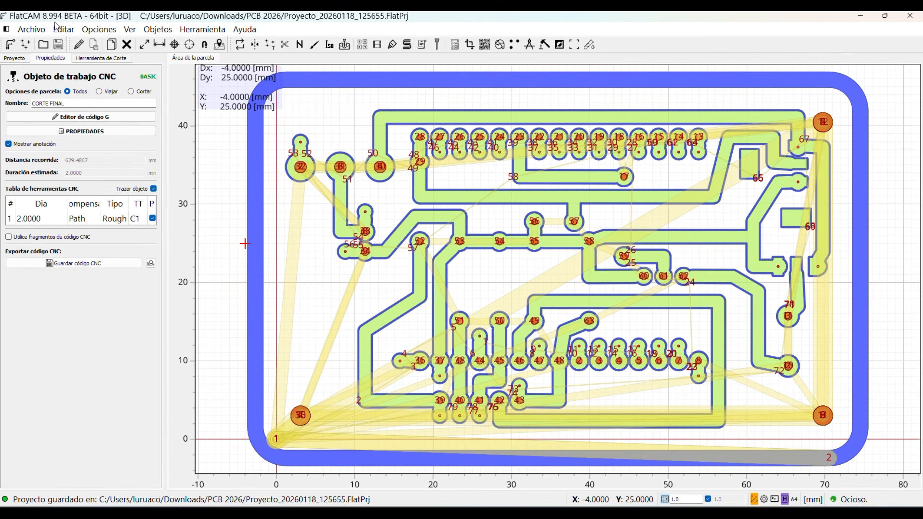
{"action": "left_click", "coordinate": [860, 16]}
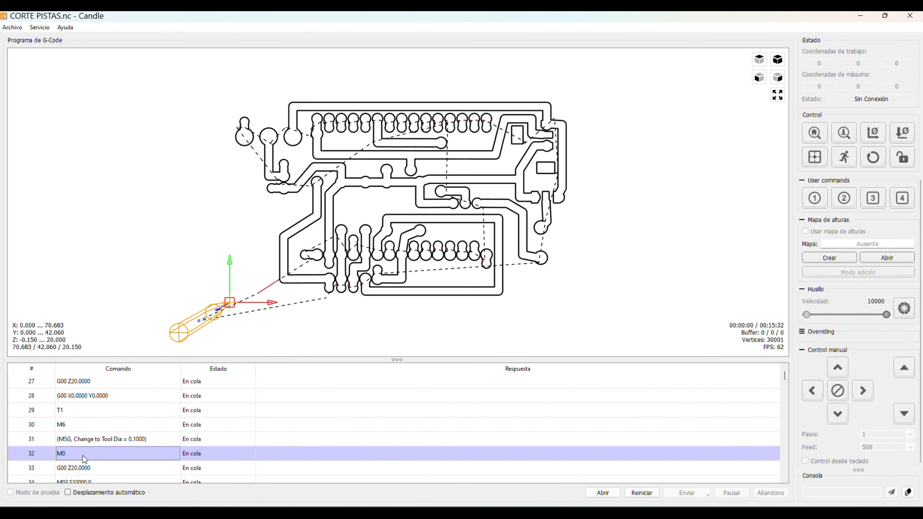
Delete the M0 command on line 32 of the CORTE PISTAS program and save the file.
{"action": "key", "text": "Delete"}
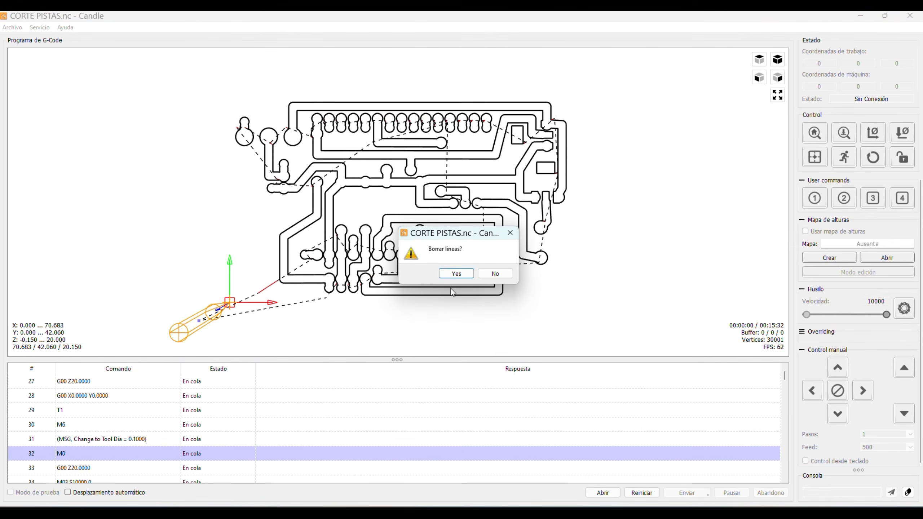
{"action": "left_click", "coordinate": [455, 274]}
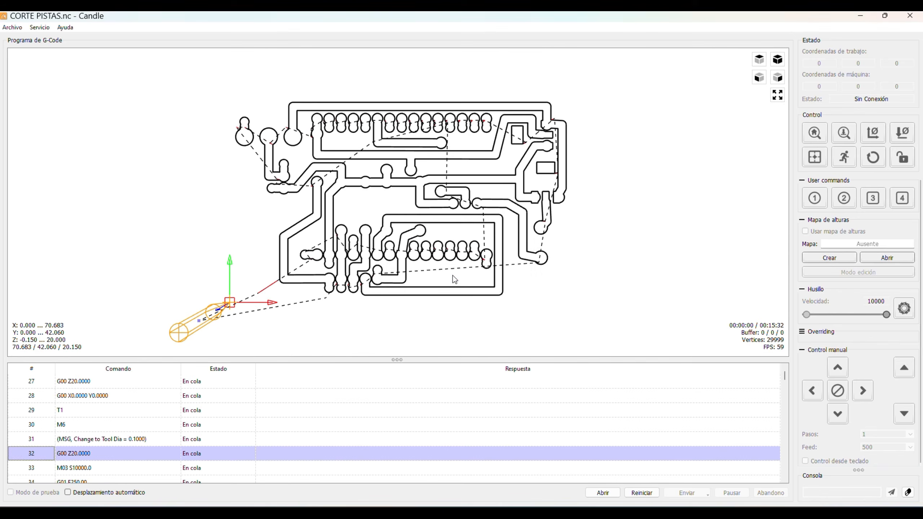
{"action": "left_click", "coordinate": [15, 28]}
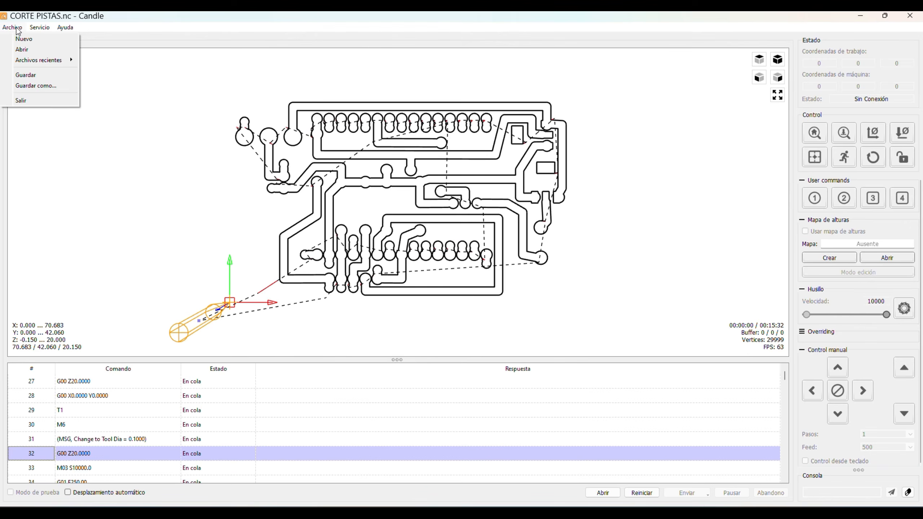
{"action": "left_click", "coordinate": [37, 77]}
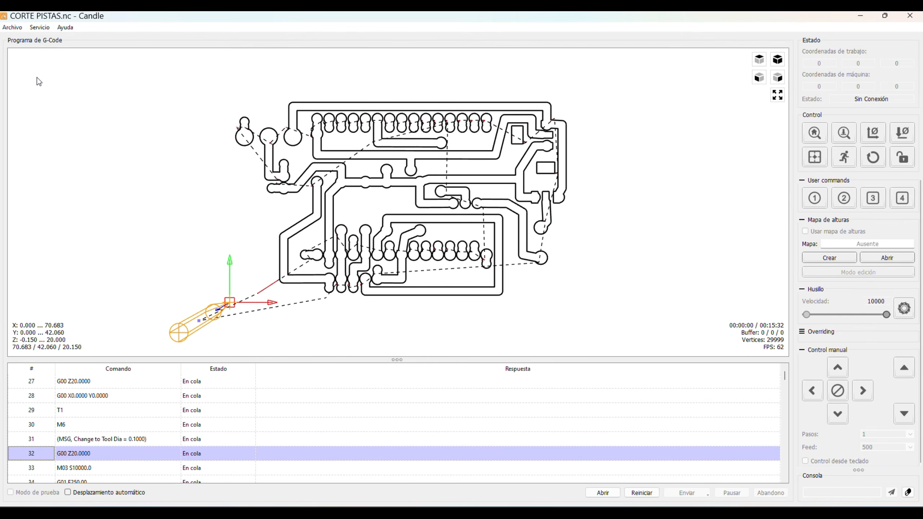
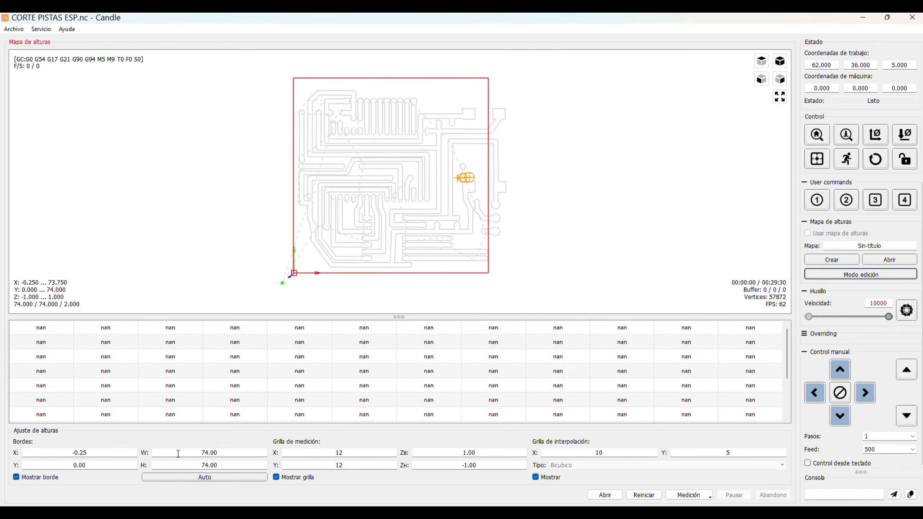
Set the height map border to a width of 82 and a height of 70.
{"action": "left_click", "coordinate": [241, 453]}
{"action": "type", "text": "80"}
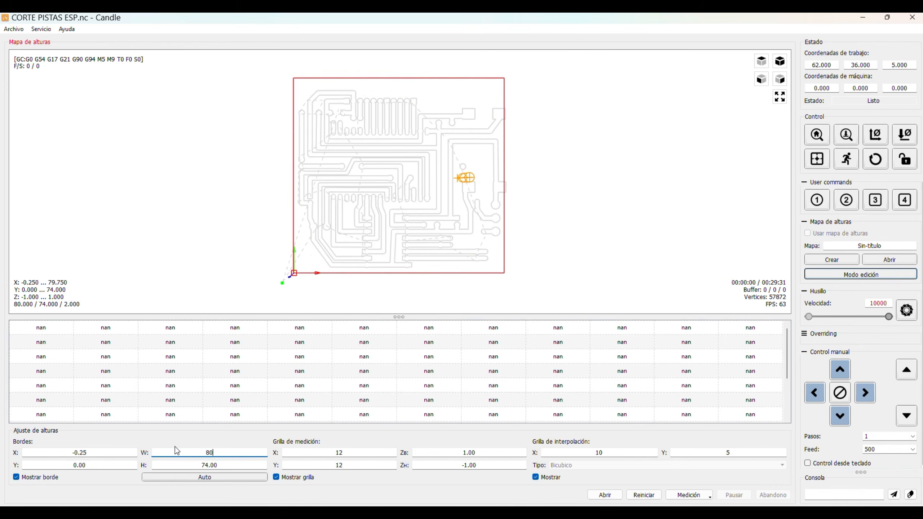
{"action": "key", "text": "BackSpace"}
{"action": "type", "text": "2"}
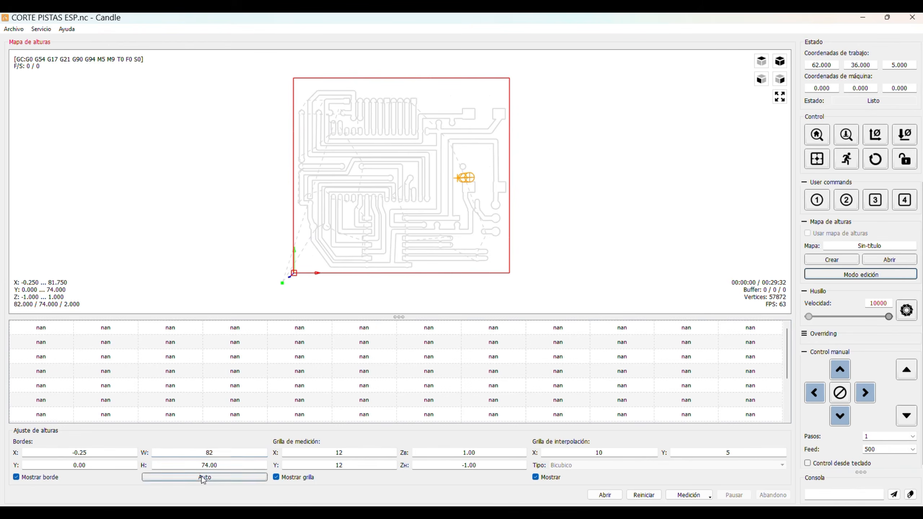
{"action": "key", "text": "Tab"}
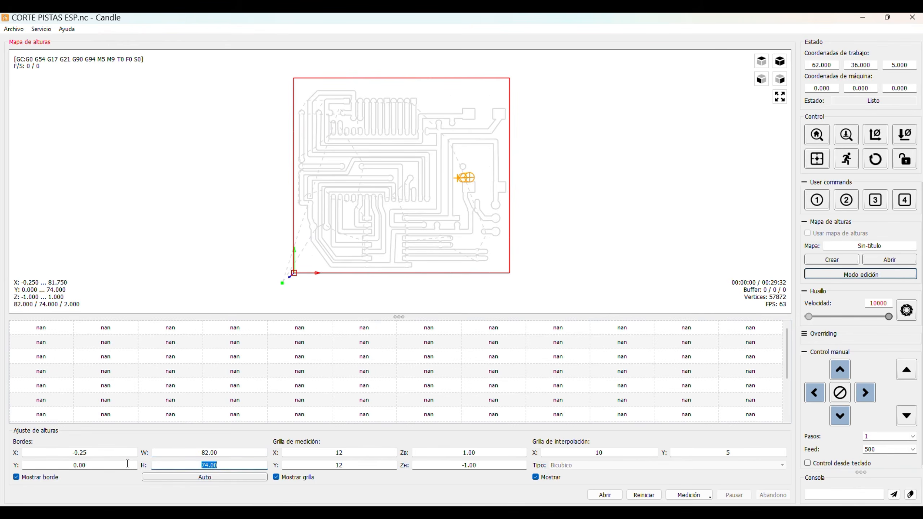
{"action": "type", "text": "70"}
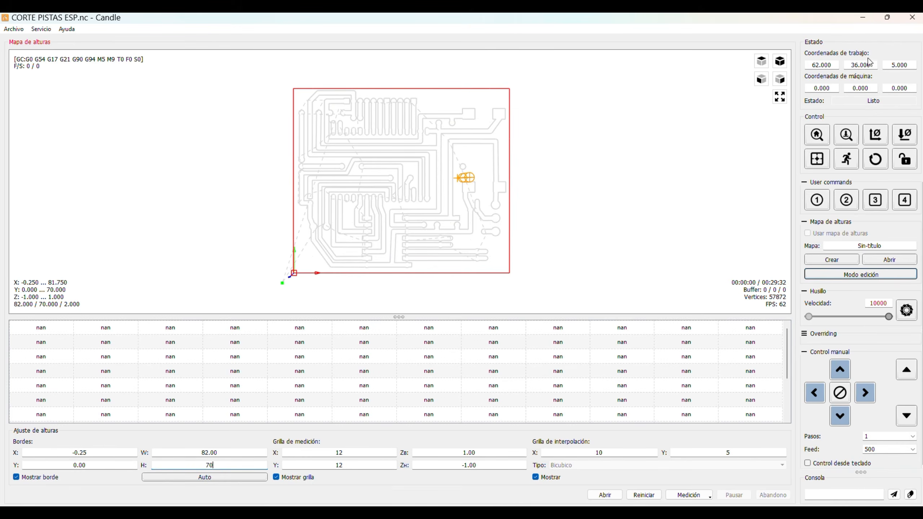
Zero the X, Y and Z work coordinates at the tool's current position.
{"action": "left_click", "coordinate": [876, 135]}
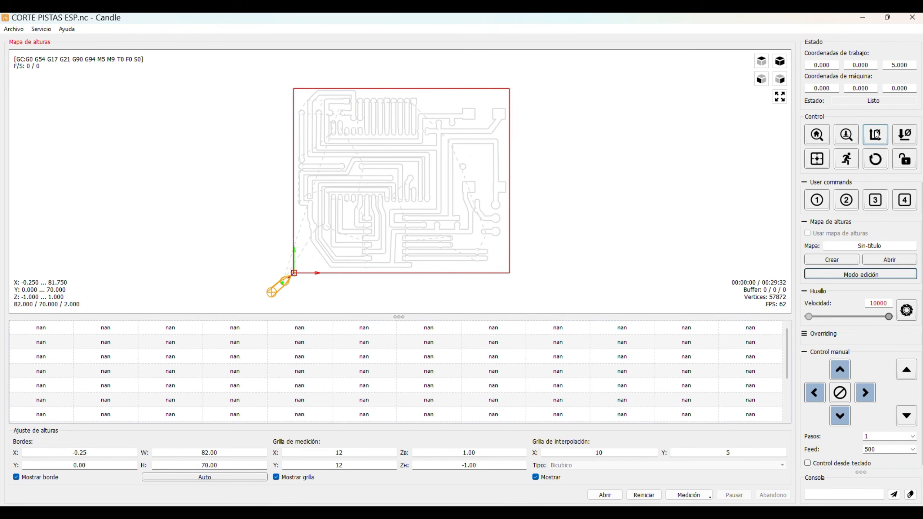
{"action": "left_click", "coordinate": [905, 134]}
Set the height map's measurement grid to 5 points in X and 5 points in Y.
{"action": "left_click", "coordinate": [363, 453]}
{"action": "key", "text": "BackSpace"}
{"action": "key", "text": "BackSpace"}
{"action": "type", "text": "5"}
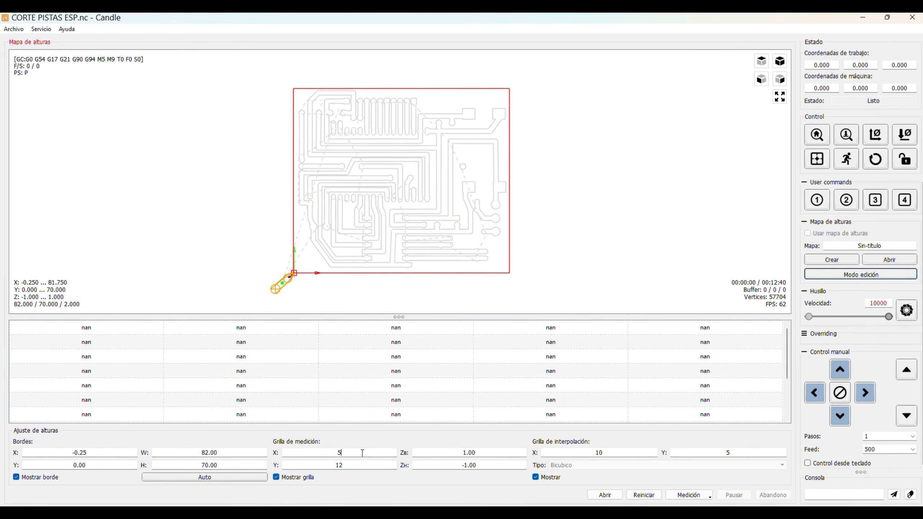
{"action": "left_click", "coordinate": [359, 465]}
{"action": "key", "text": "BackSpace"}
{"action": "key", "text": "BackSpace"}
{"action": "type", "text": "5"}
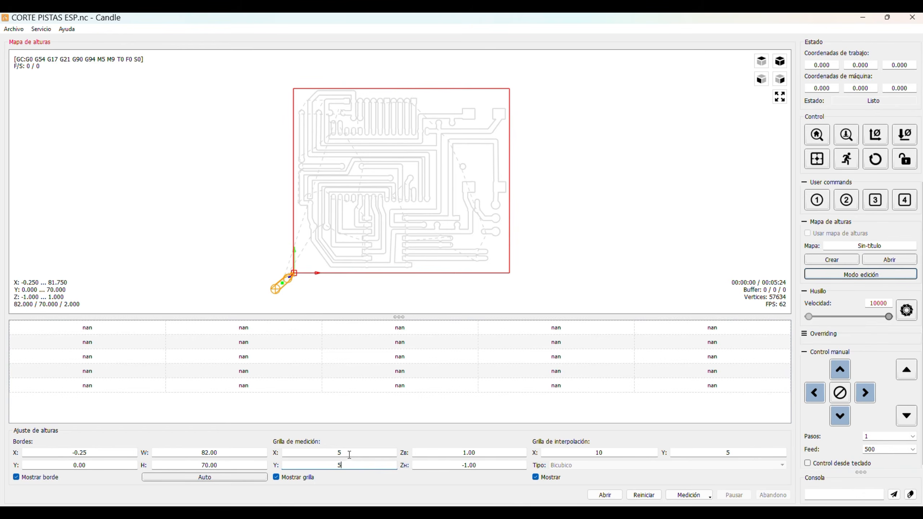
Set the measurement grid to 10 points in both X and Y and run the height map probing to completion.
{"action": "key", "text": "BackSpace"}
{"action": "type", "text": "10"}
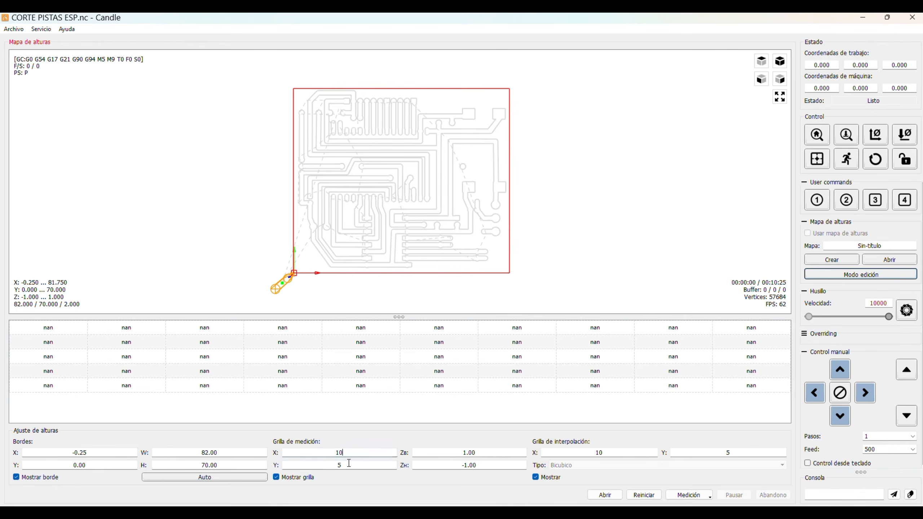
{"action": "key", "text": "BackSpace"}
{"action": "type", "text": "10"}
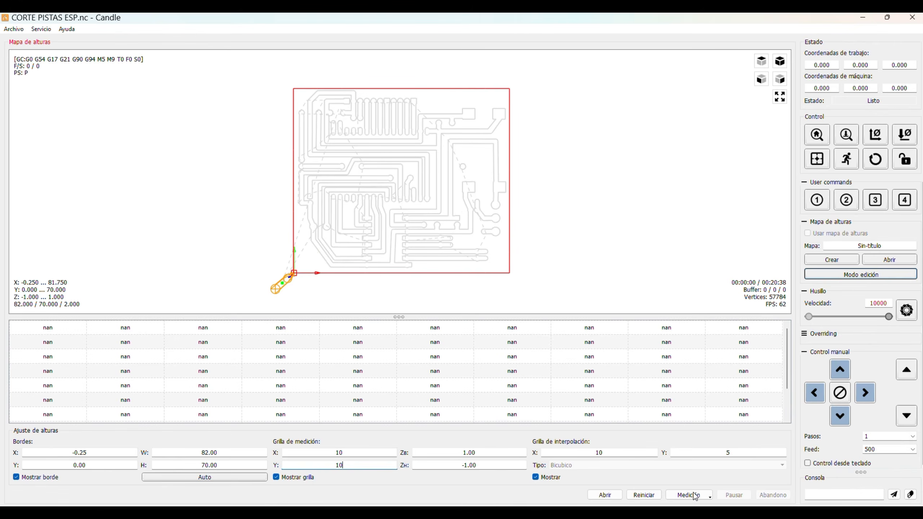
{"action": "left_click", "coordinate": [688, 495]}
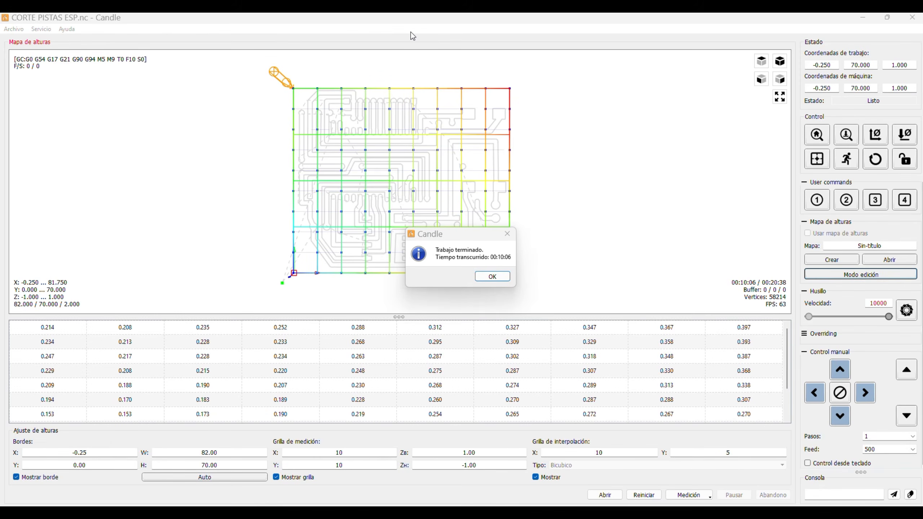
{"action": "left_click", "coordinate": [494, 277]}
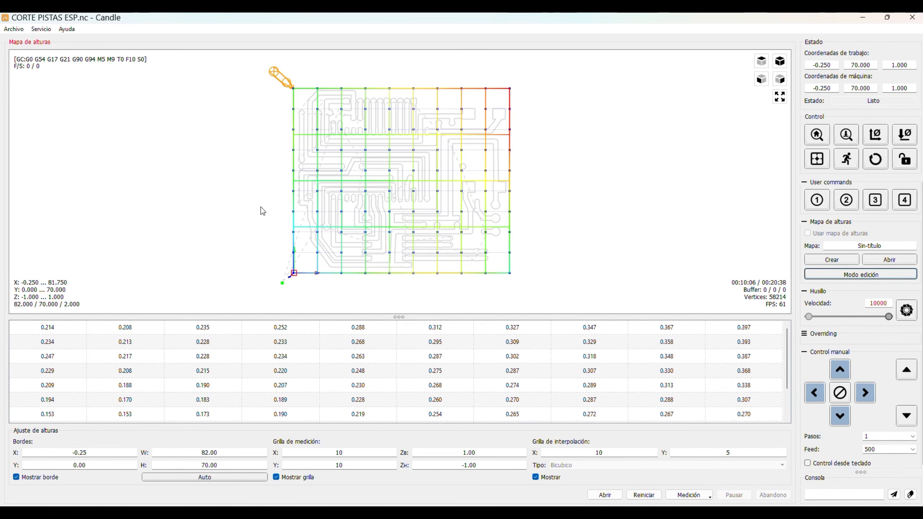
Save the measured height map as MAPAESP in the VELOZESP folder.
{"action": "left_click", "coordinate": [18, 34]}
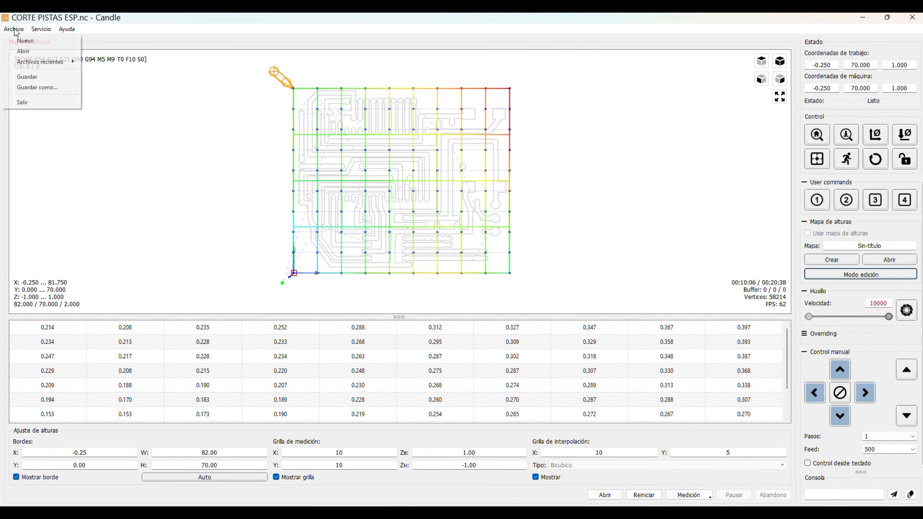
{"action": "left_click", "coordinate": [29, 82]}
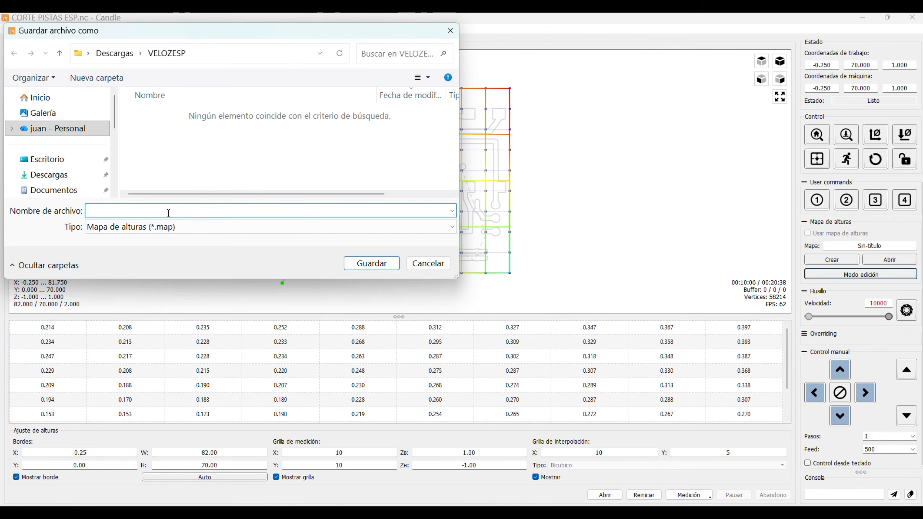
{"action": "type", "text": "MAPAESP"}
{"action": "left_click", "coordinate": [364, 267]}
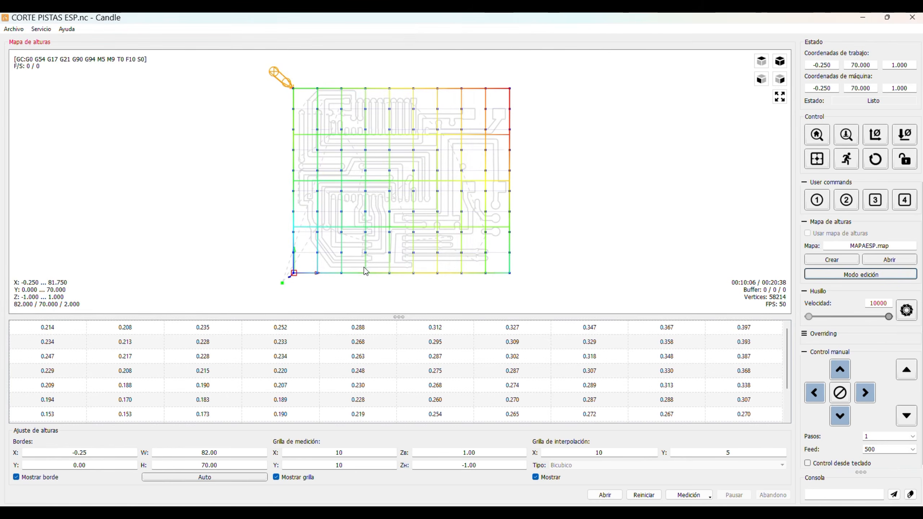
Leave height map editing and apply the MAPAESP.map height map to the track program.
{"action": "left_click", "coordinate": [847, 278]}
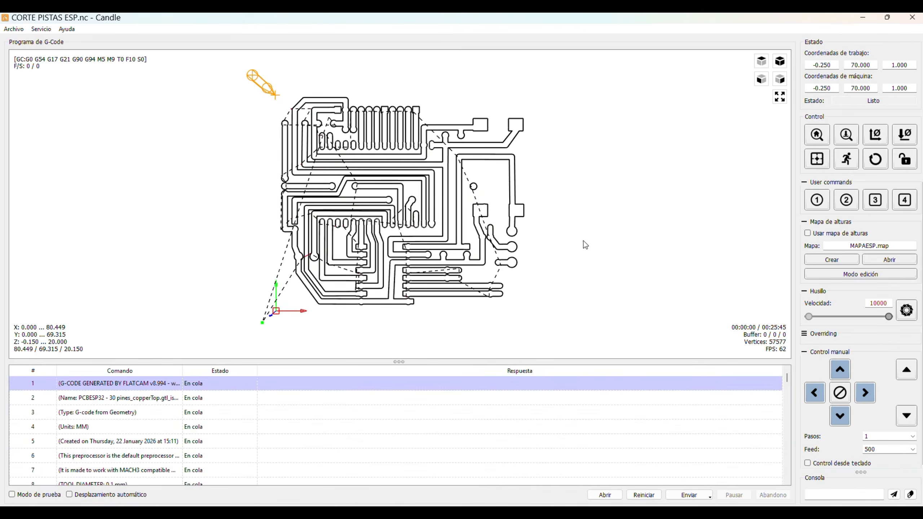
{"action": "left_click", "coordinate": [809, 234]}
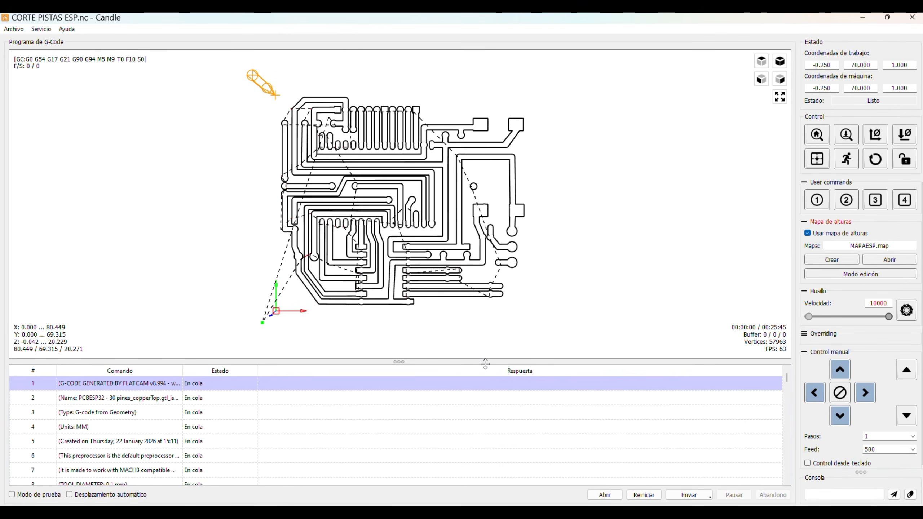
Delete the M0 command on line 32 of the height-mapped CORTE PISTAS ESP program and save the file.
{"action": "left_click", "coordinate": [138, 438]}
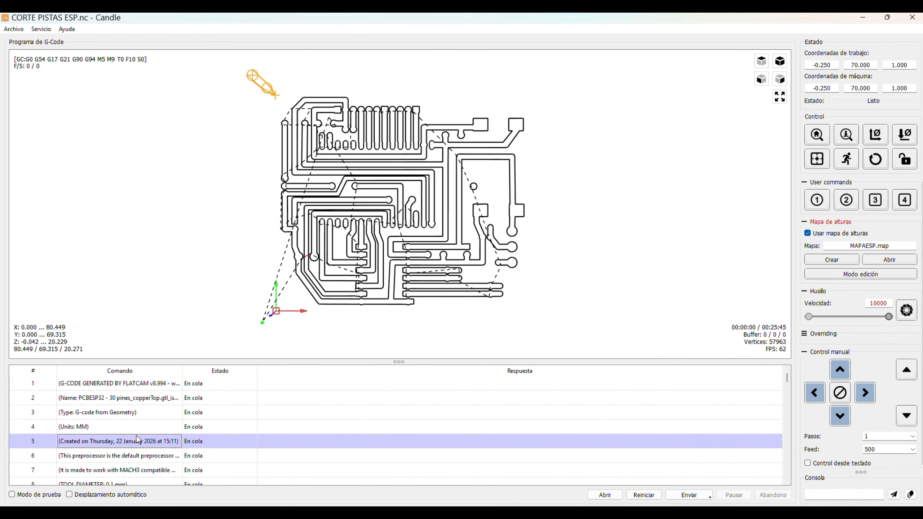
{"action": "key", "text": "Down"}
{"action": "key", "text": "Down"}
{"action": "key", "text": "Down"}
{"action": "key", "text": "Down"}
{"action": "key", "text": "Down"}
{"action": "key", "text": "Down"}
{"action": "key", "text": "Down"}
{"action": "key", "text": "Down"}
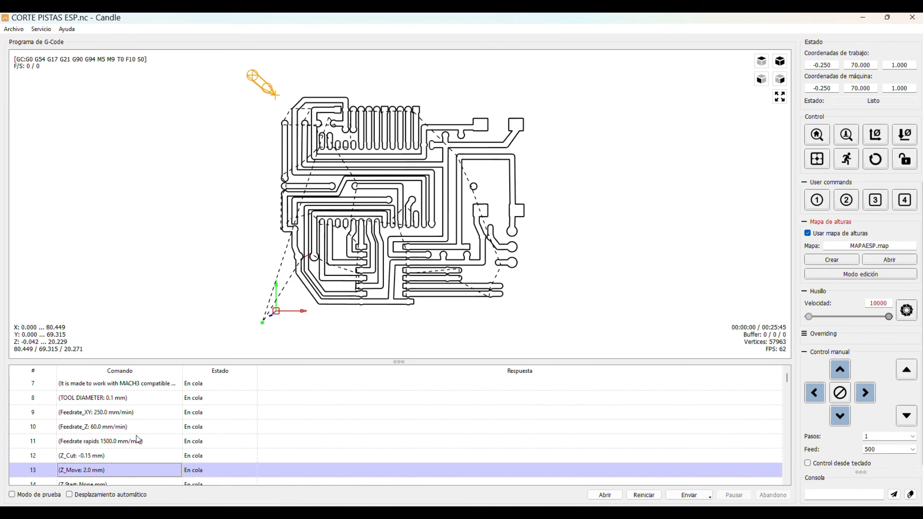
{"action": "key", "text": "Down"}
{"action": "key", "text": "Down"}
{"action": "key", "text": "Down"}
{"action": "key", "text": "Down"}
{"action": "key", "text": "Down"}
{"action": "key", "text": "Down"}
{"action": "key", "text": "Down"}
{"action": "key", "text": "Down"}
{"action": "key", "text": "Down"}
{"action": "key", "text": "Down"}
{"action": "key", "text": "Down"}
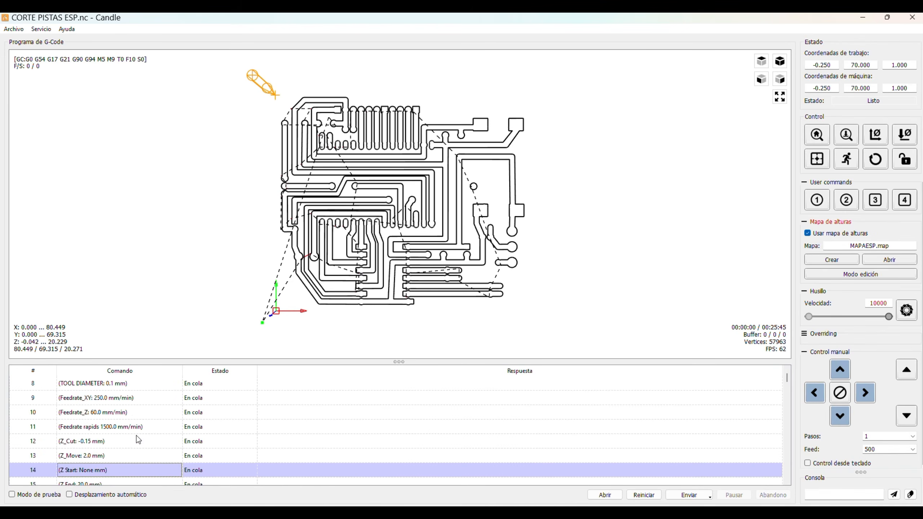
{"action": "key", "text": "Down"}
{"action": "key", "text": "Down"}
{"action": "key", "text": "Down"}
{"action": "key", "text": "Down"}
{"action": "key", "text": "Down"}
{"action": "key", "text": "Down"}
{"action": "key", "text": "Down"}
{"action": "key", "text": "Down"}
{"action": "key", "text": "Down"}
{"action": "key", "text": "Down"}
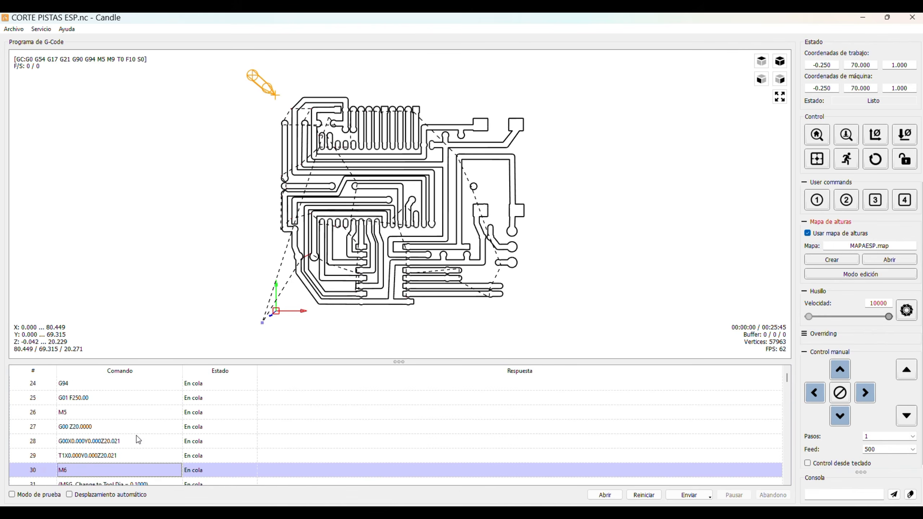
{"action": "key", "text": "Up"}
{"action": "key", "text": "Up"}
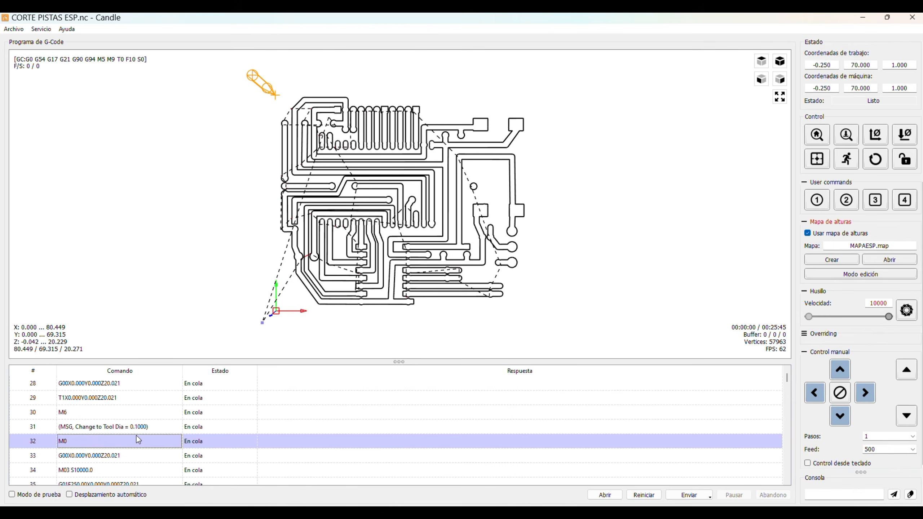
{"action": "key", "text": "Delete"}
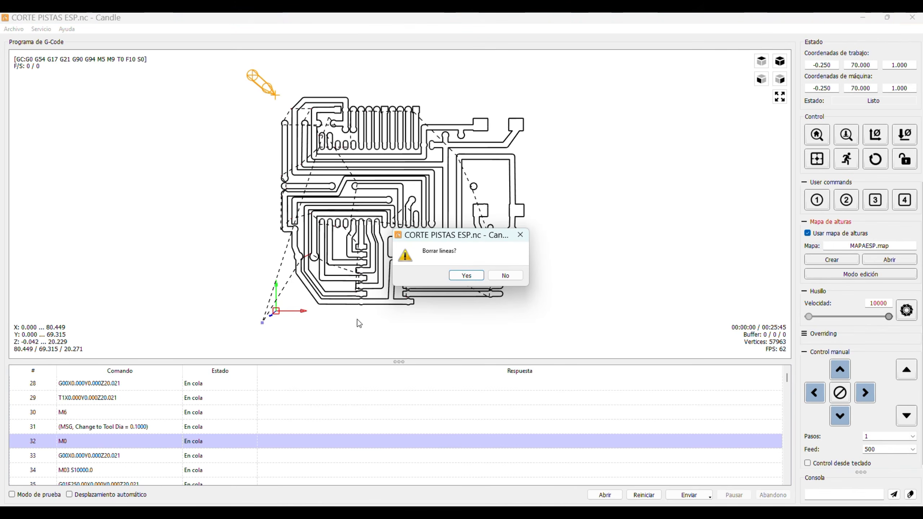
{"action": "left_click", "coordinate": [473, 274]}
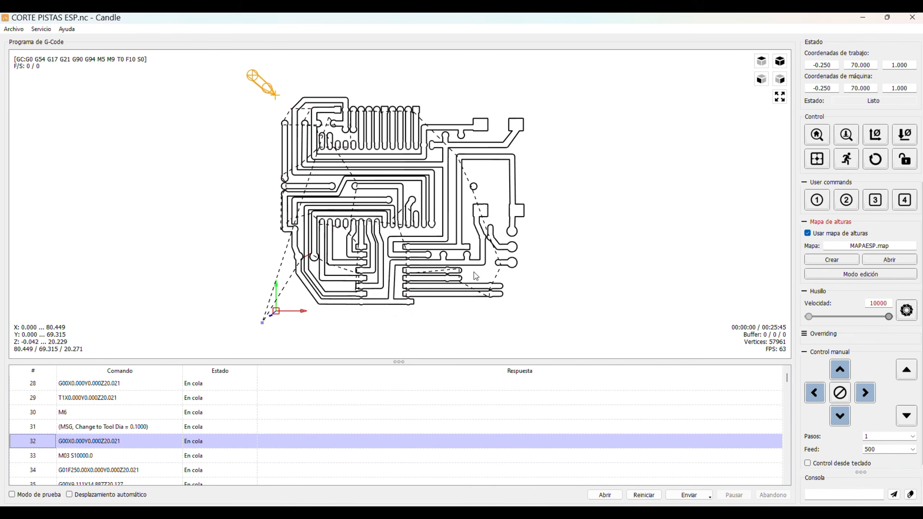
{"action": "left_click", "coordinate": [14, 29]}
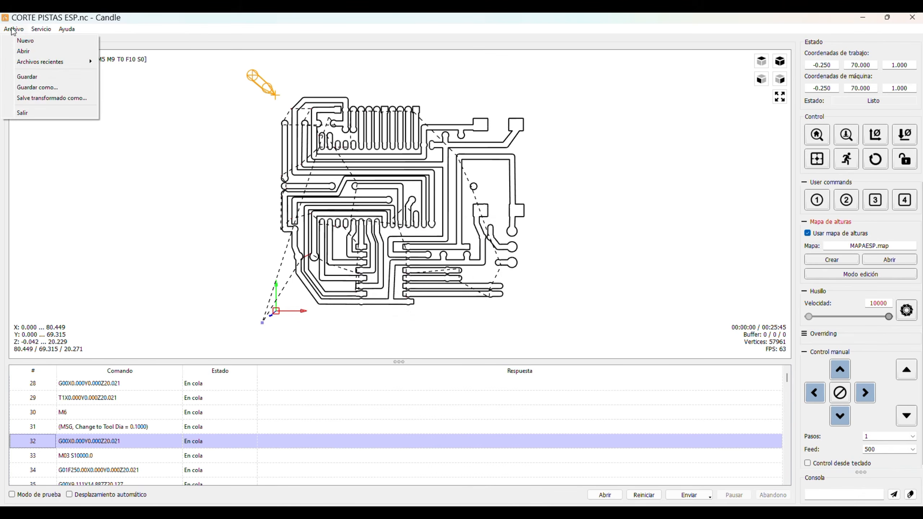
{"action": "left_click", "coordinate": [28, 76]}
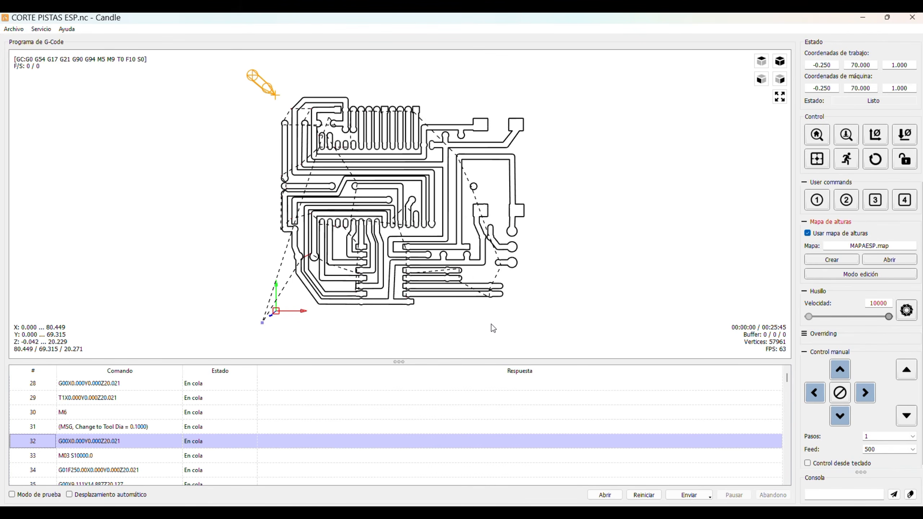